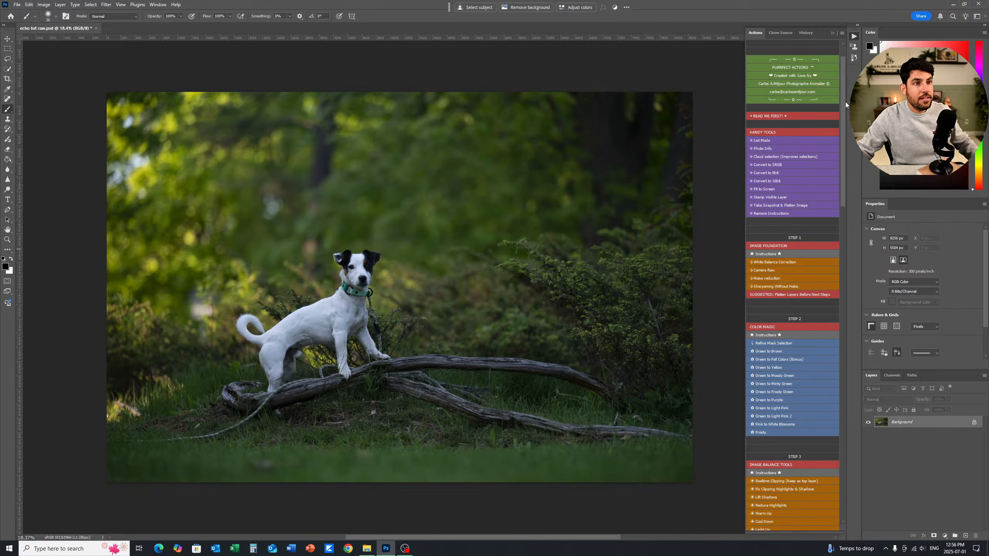
- Run the Camera Raw action and set Exposure to +0.75, Contrast to +34, Highlights to -60 and Shadows to +65
drag(844, 103, 842, 81)
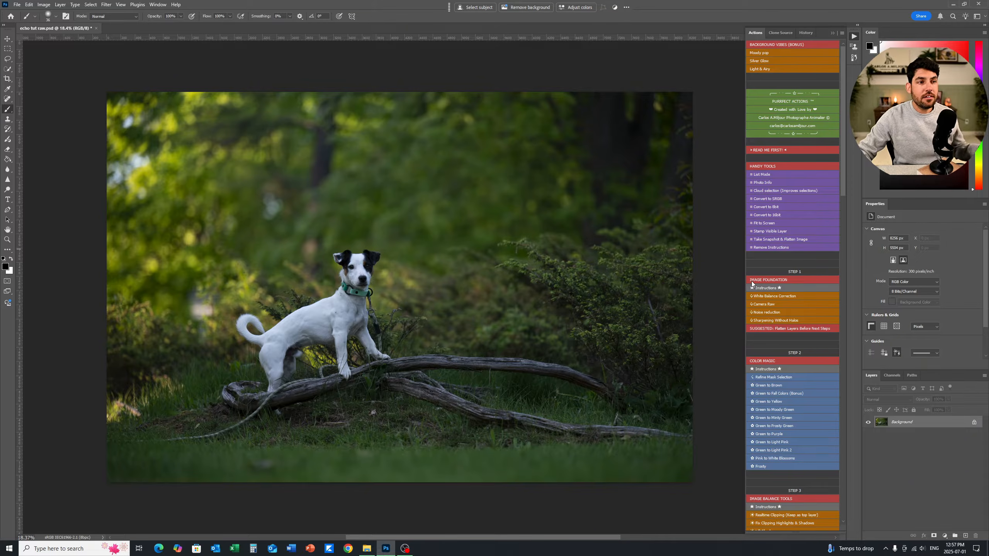
click(769, 306)
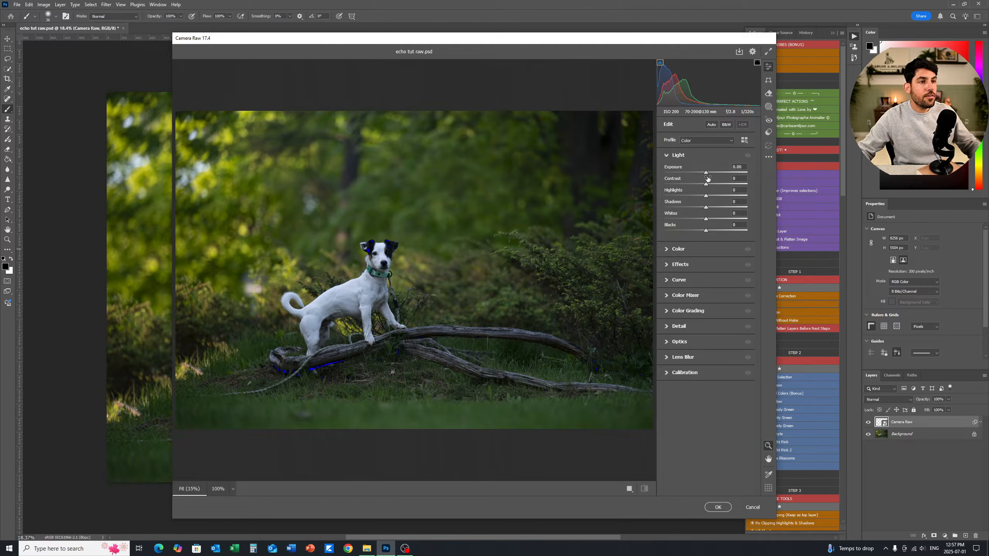
drag(706, 175, 712, 176)
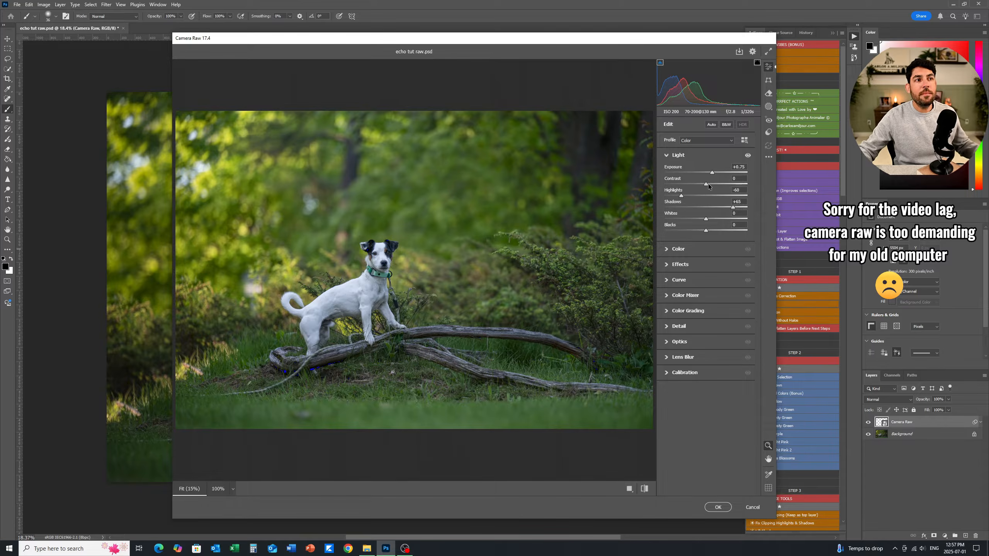
drag(711, 184, 721, 184)
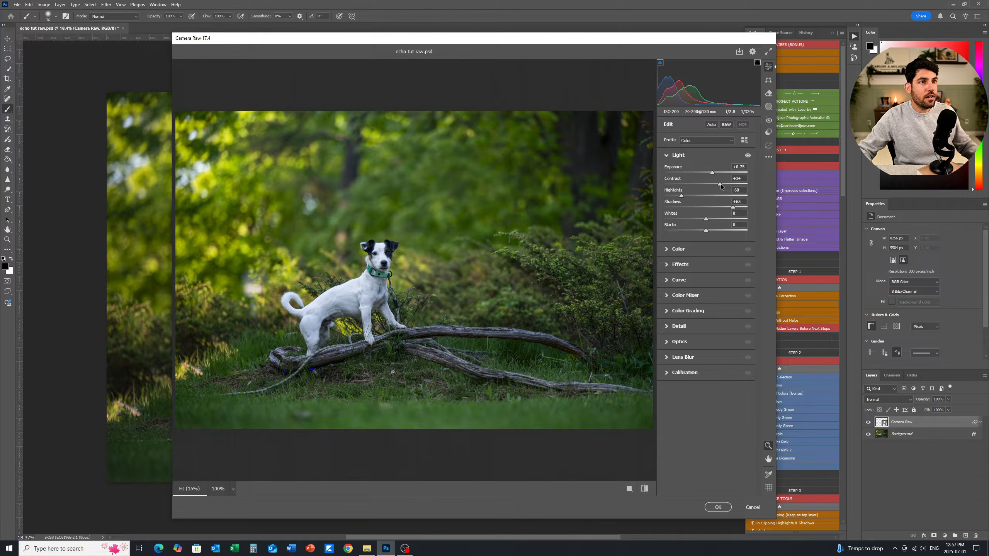
- Set the Temperature to +9 and Tint to +19, apply the Camera Raw filter, and let the action finish
click(667, 249)
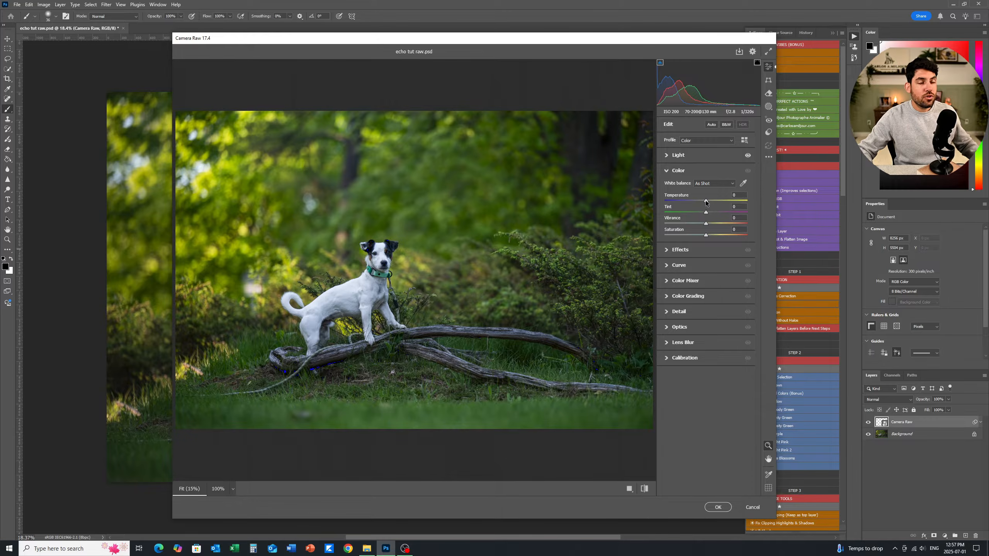
drag(708, 201, 710, 201)
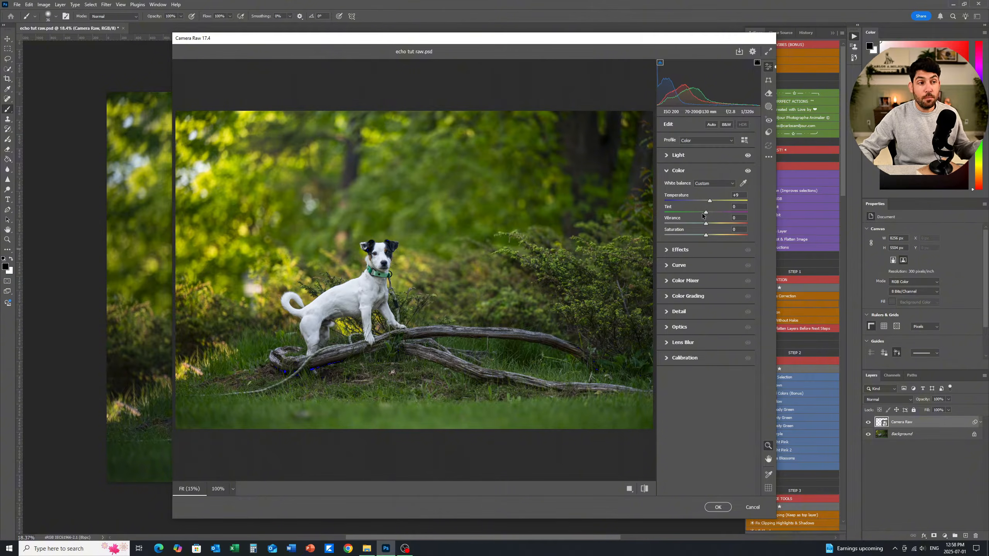
drag(706, 211, 712, 212)
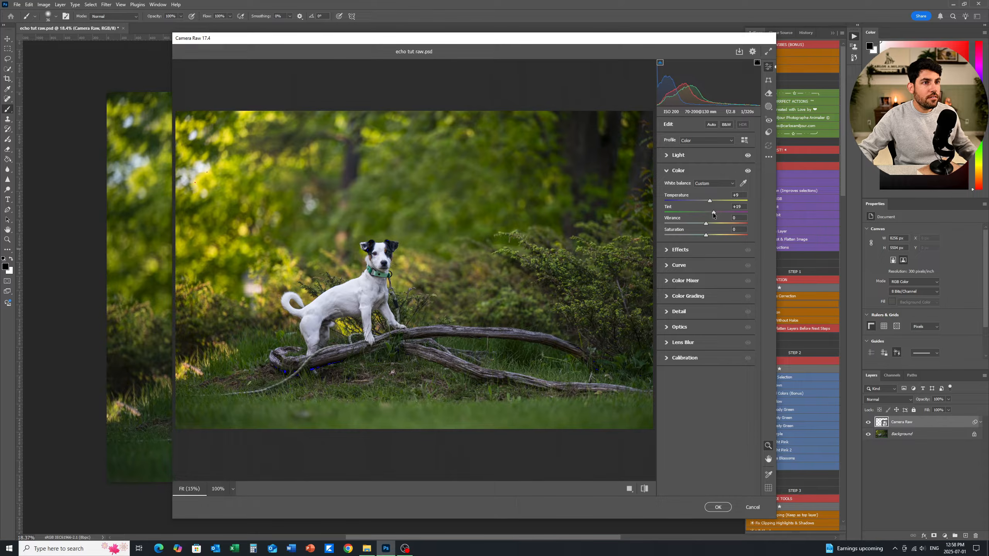
click(716, 507)
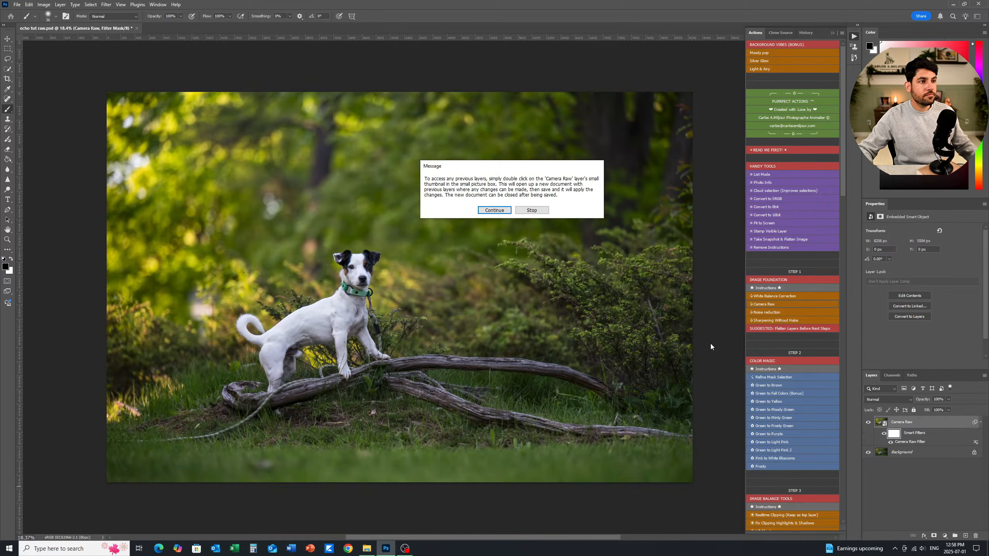
click(494, 211)
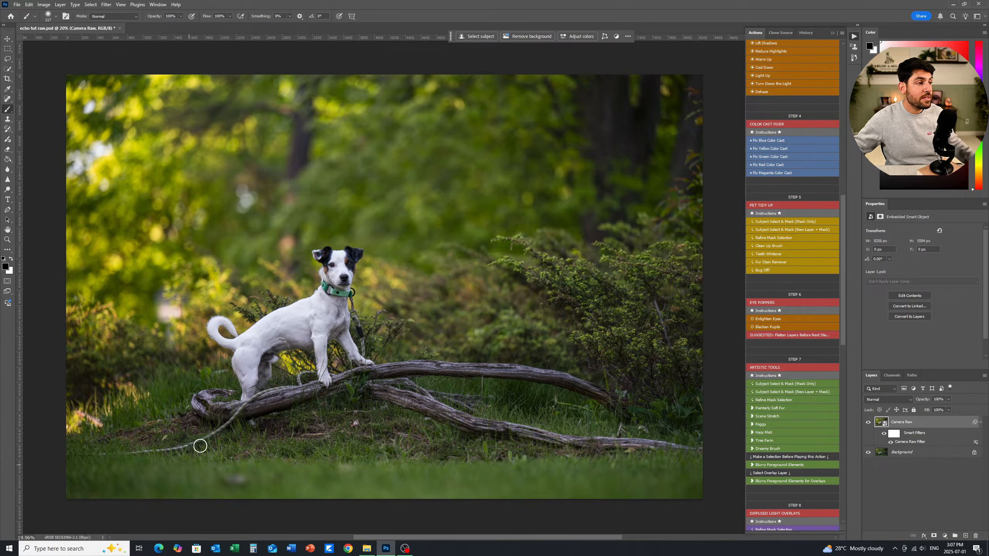
- Inspect the flying insects around the dog up close and run the Bug Off action from the Pet Tidy Up set
scroll(200, 446, up, 5)
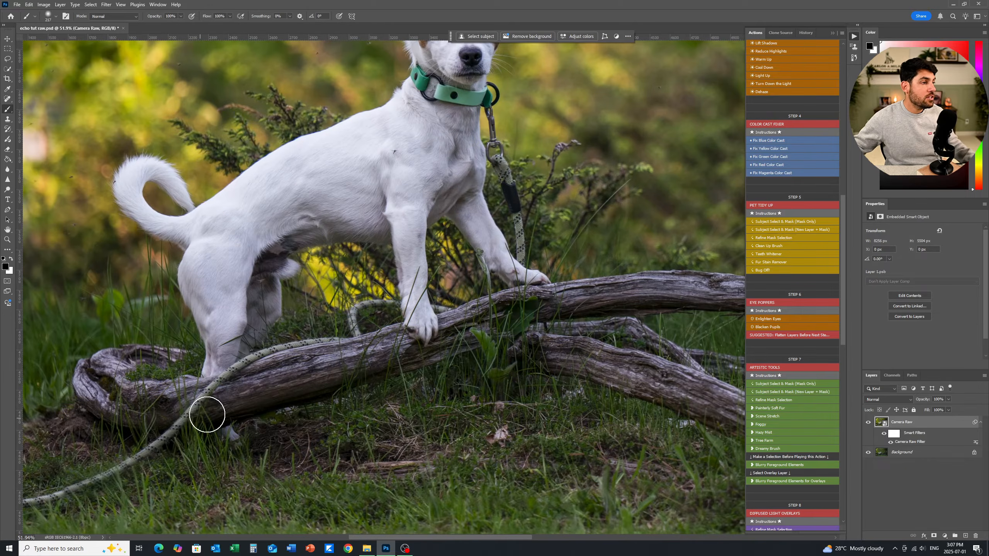
drag(492, 195, 429, 387)
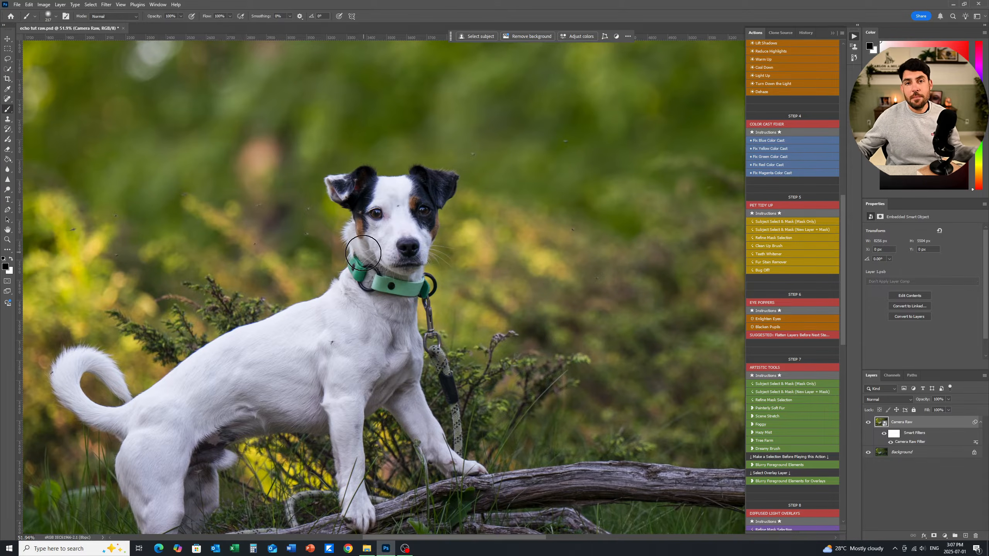
key(z)
drag(302, 207, 335, 209)
key(b)
mouse_move(571, 198)
mouse_down()
mouse_move(349, 275)
mouse_move(339, 297)
mouse_up()
drag(559, 306, 531, 314)
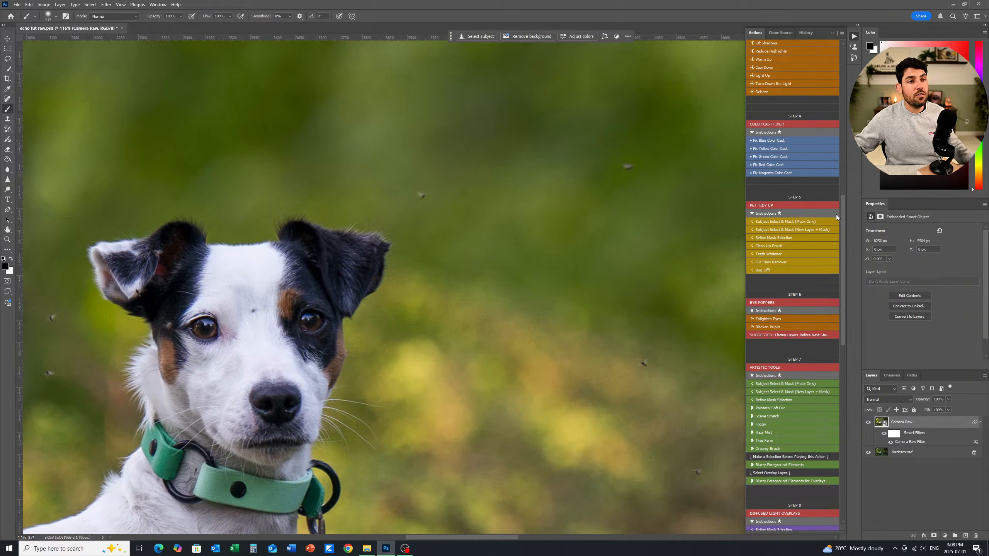
mouse_move(844, 217)
mouse_down()
mouse_move(847, 145)
mouse_move(839, 219)
mouse_up()
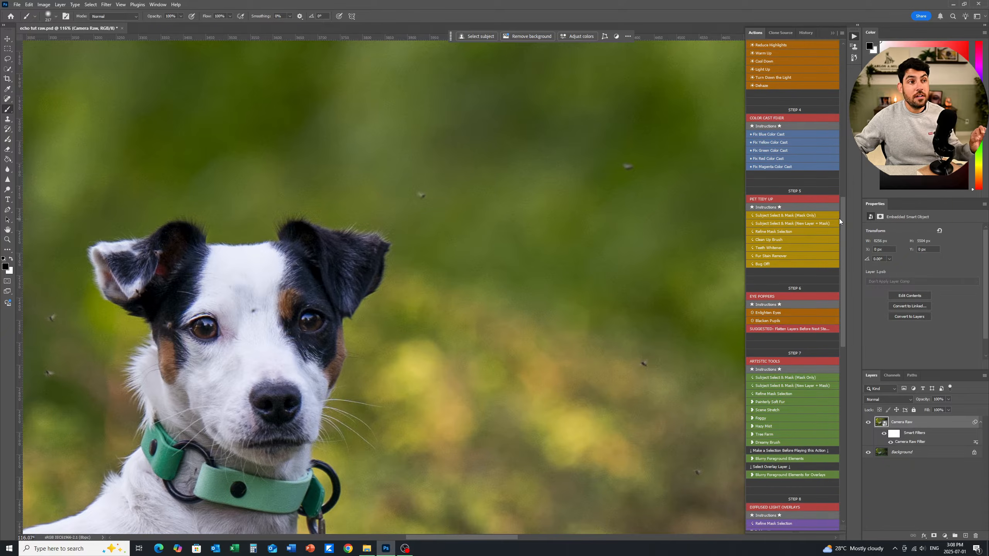
click(768, 265)
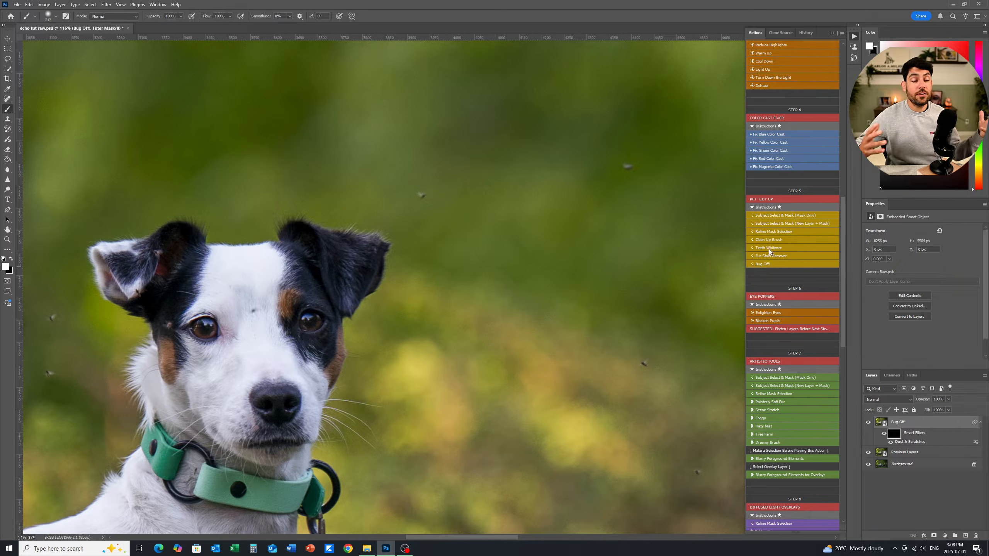
- Paint on the Bug Off filter mask over the flying insects in the background to the right of the dog's head
drag(589, 245, 556, 236)
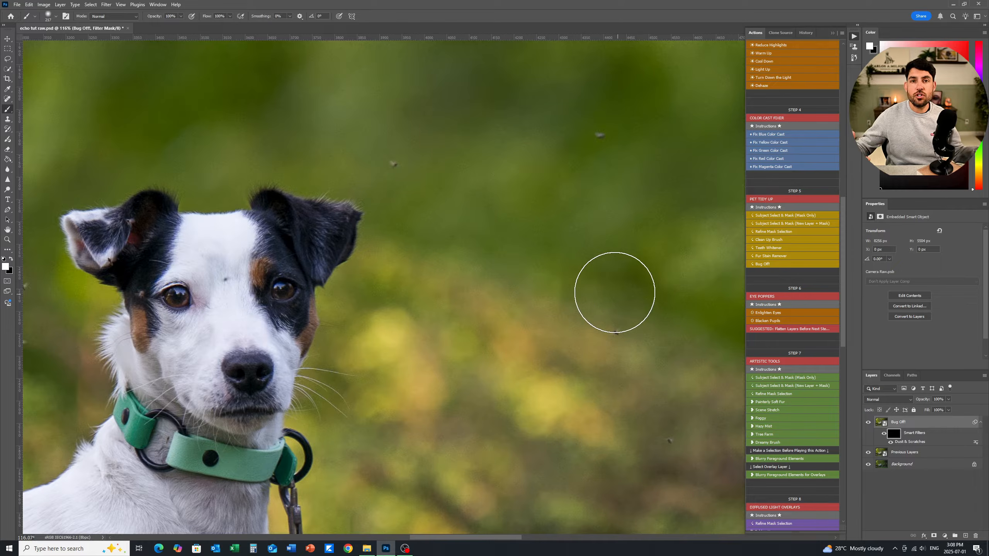
drag(591, 323, 665, 274)
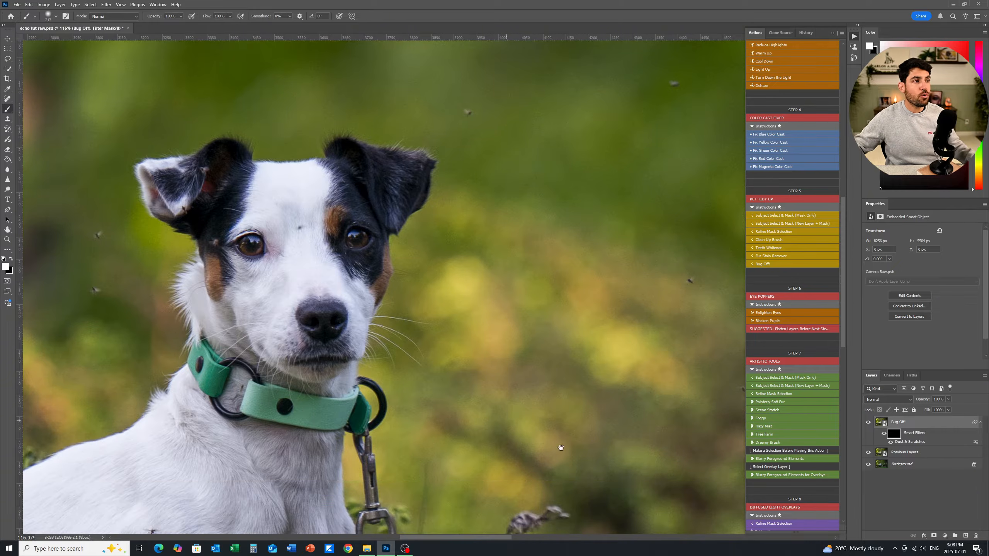
drag(559, 444, 541, 124)
drag(540, 383, 504, 159)
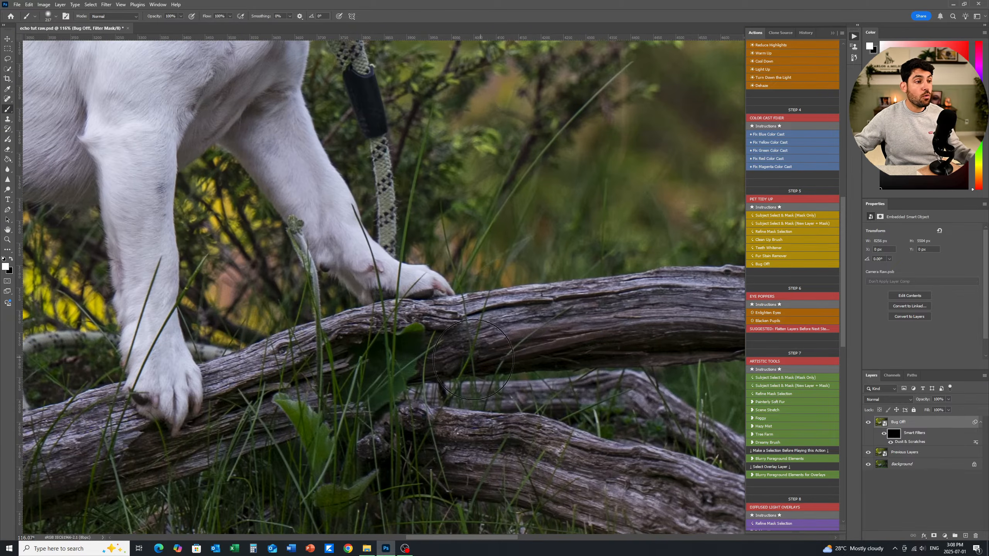
drag(560, 197, 520, 448)
drag(530, 274, 511, 453)
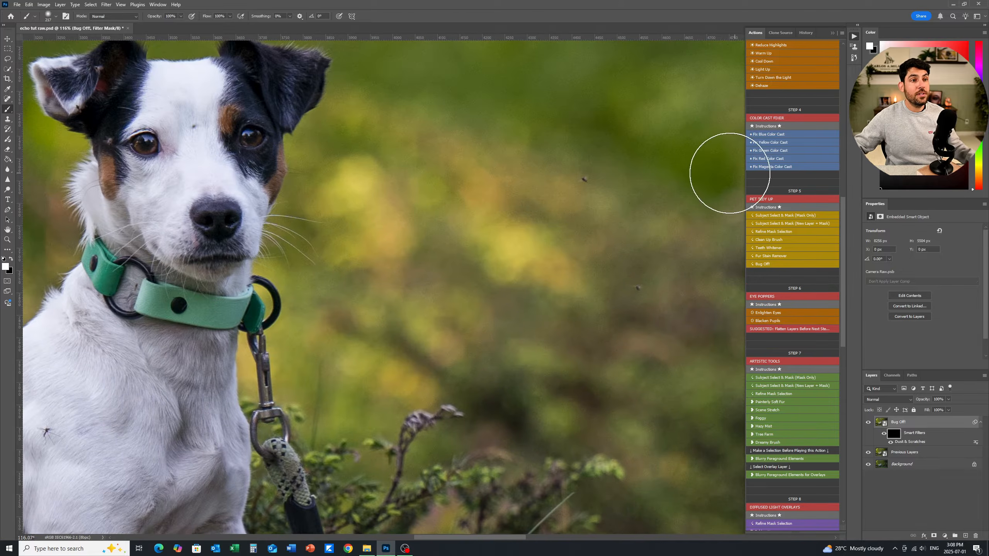
mouse_move(444, 55)
mouse_down()
mouse_move(474, 226)
mouse_move(518, 274)
mouse_up()
click(448, 229)
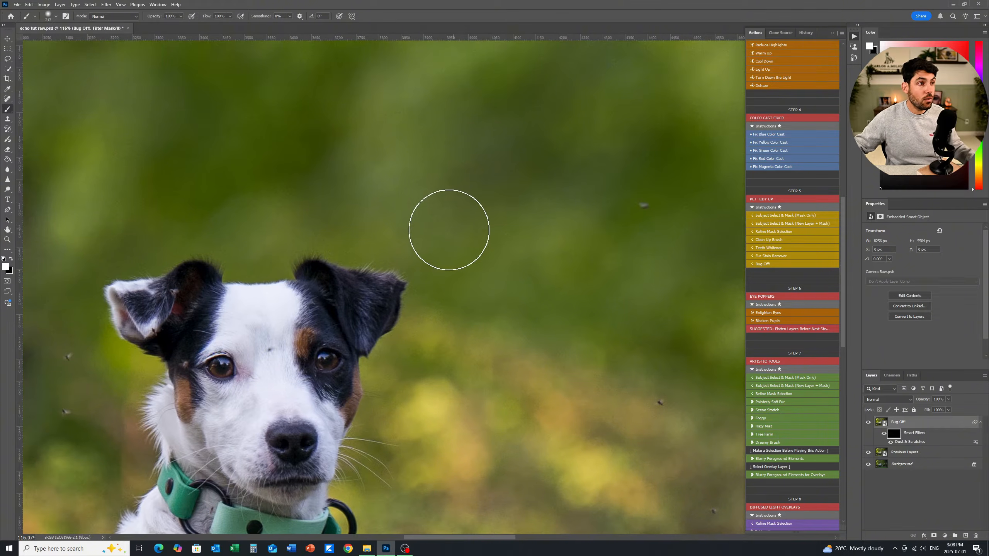
click(640, 213)
click(646, 383)
mouse_move(649, 402)
mouse_down()
mouse_move(611, 374)
mouse_move(533, 273)
mouse_up()
click(587, 367)
- Enlarge the brush to about 220 px and mask out the insects in the background to the left of the dog's head
drag(617, 358, 523, 393)
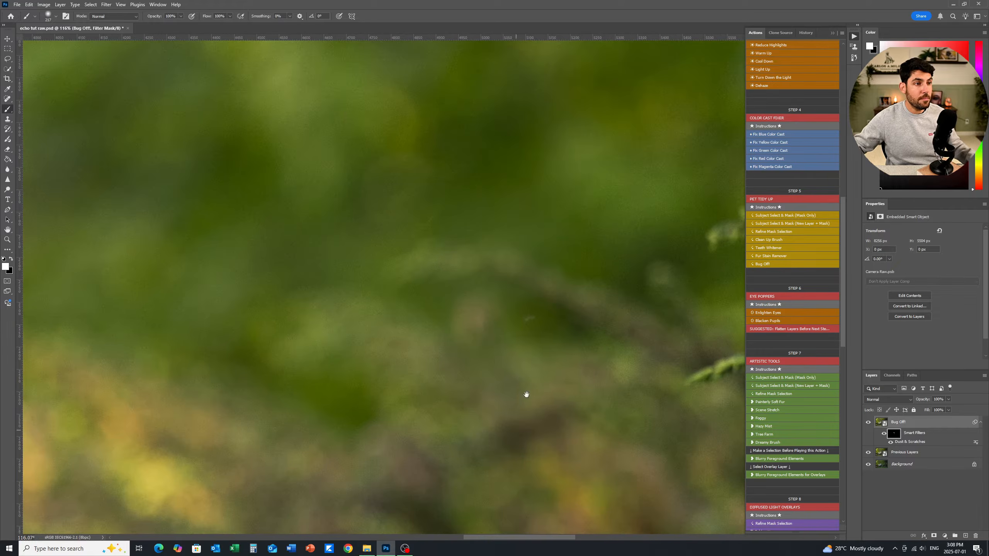
drag(554, 300, 401, 455)
drag(419, 325, 653, 294)
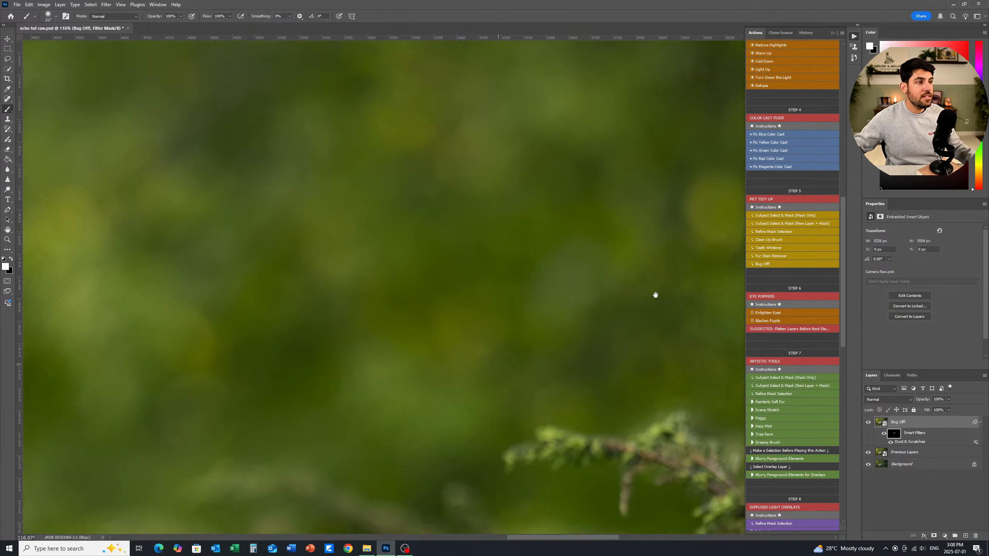
drag(436, 374, 627, 350)
drag(480, 339, 613, 219)
drag(538, 310, 543, 308)
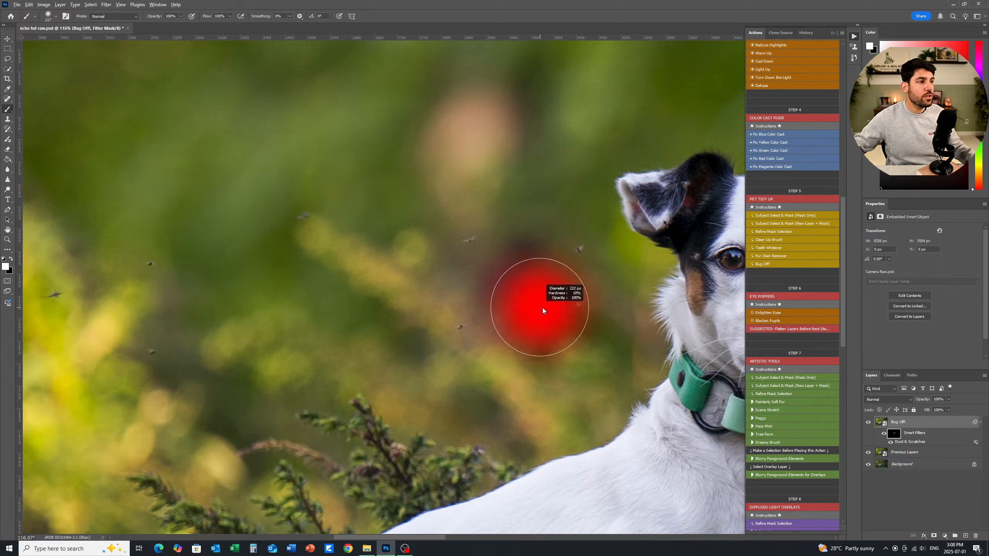
click(571, 297)
click(570, 258)
click(451, 272)
click(458, 315)
drag(304, 289, 492, 315)
click(488, 243)
- Mask out the insects over the blurred foliage and shrubs to the left of the dog's tail
drag(59, 369, 367, 315)
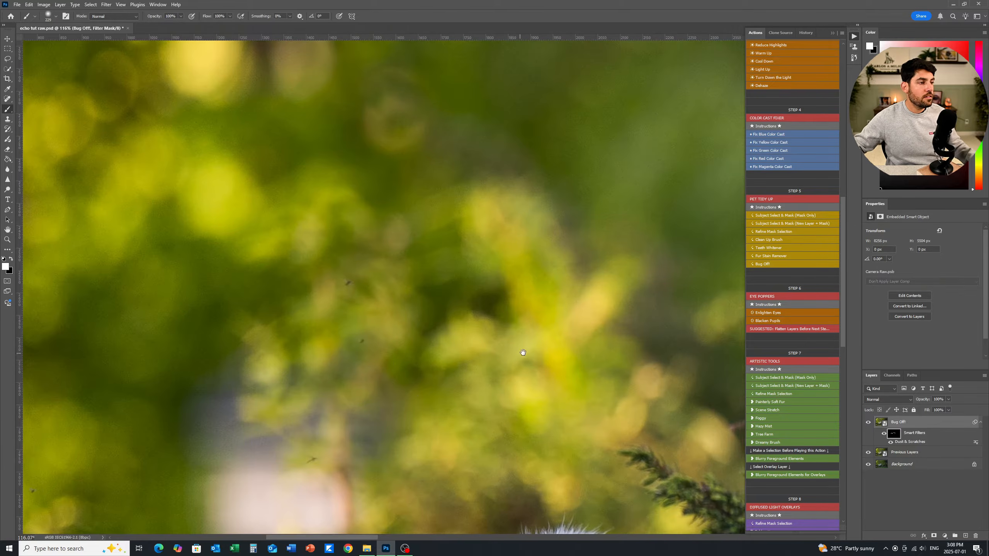
drag(410, 505, 474, 290)
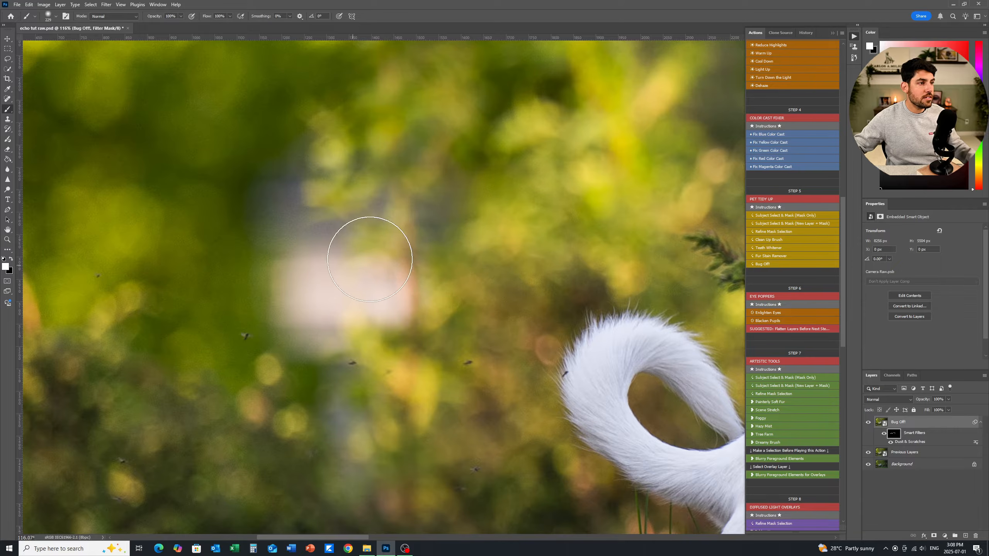
drag(319, 373, 296, 257)
drag(456, 353, 452, 369)
drag(338, 399, 572, 415)
drag(336, 359, 316, 352)
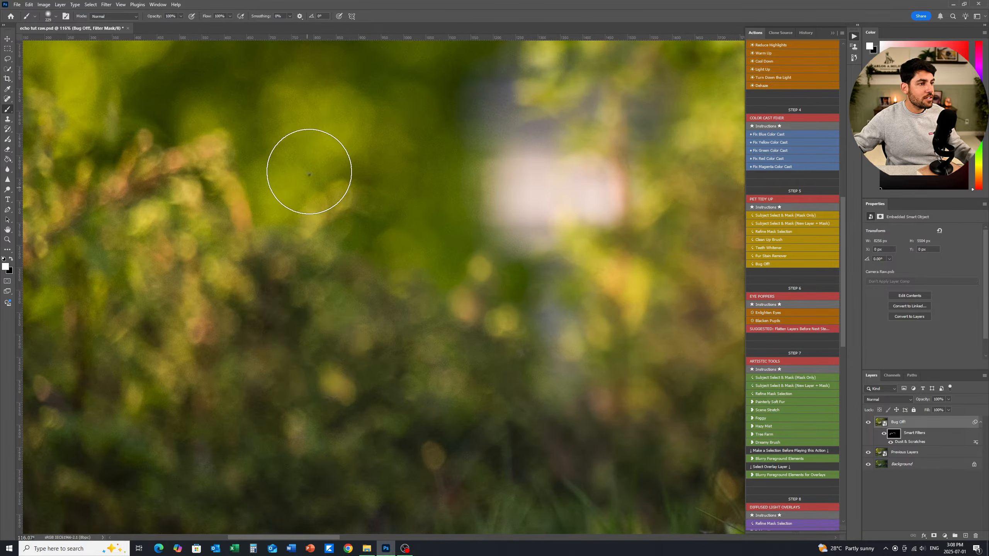
drag(408, 489, 329, 354)
drag(636, 457, 512, 386)
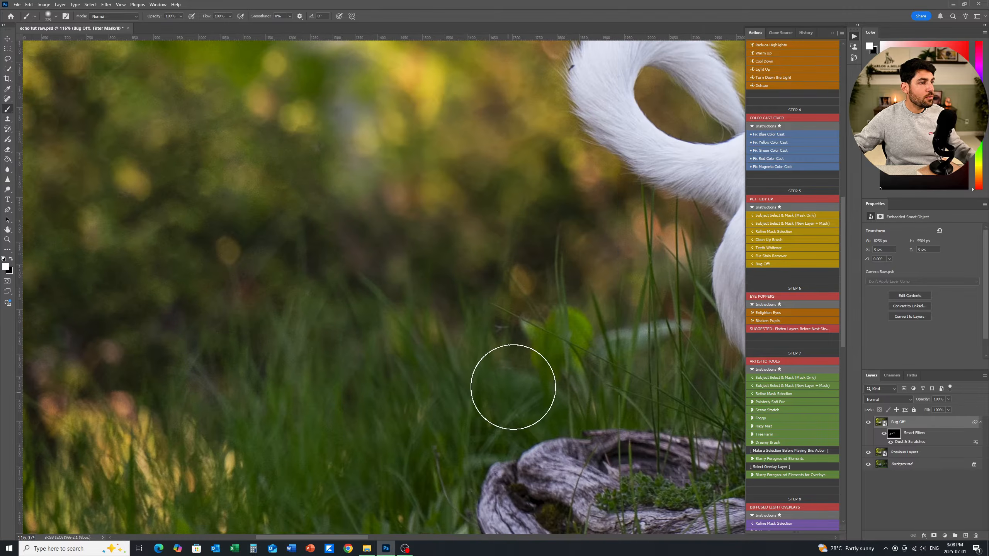
- Mask out the insects in the grass behind the log and continue through the bright foliage at the photo's upper left
mouse_move(446, 327)
mouse_down()
mouse_move(479, 376)
mouse_move(604, 384)
mouse_up()
drag(377, 328, 549, 132)
mouse_move(396, 220)
mouse_down()
mouse_move(525, 194)
mouse_move(528, 343)
mouse_up()
drag(481, 173, 406, 392)
drag(418, 247, 372, 460)
drag(432, 234, 429, 440)
drag(475, 207, 428, 427)
drag(393, 287, 358, 415)
drag(557, 269, 492, 436)
drag(502, 384, 375, 432)
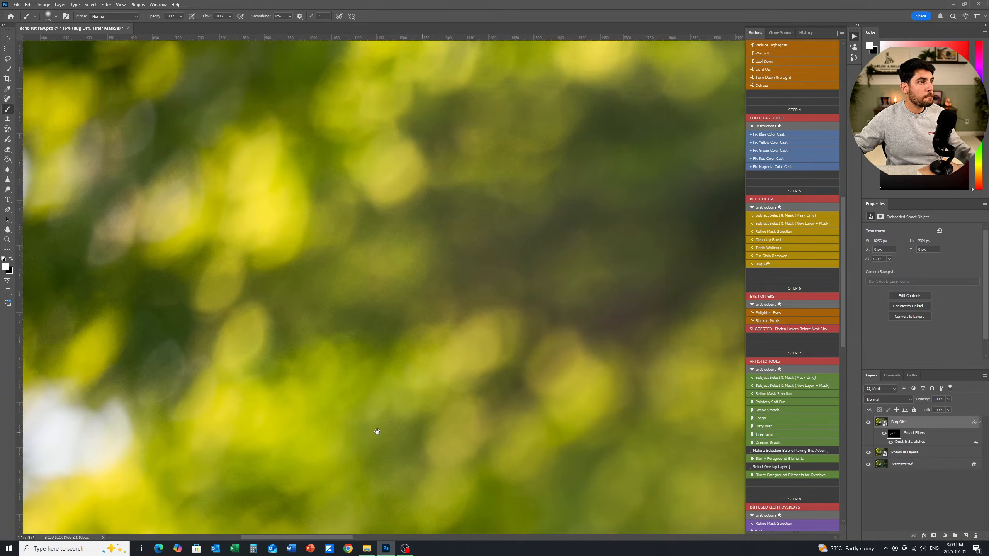
- Examine the rest of the background on both sides of the dog for leftover insects
drag(477, 265, 253, 353)
drag(502, 331, 296, 249)
drag(512, 289, 311, 272)
scroll(483, 305, down, 5)
drag(483, 305, 565, 366)
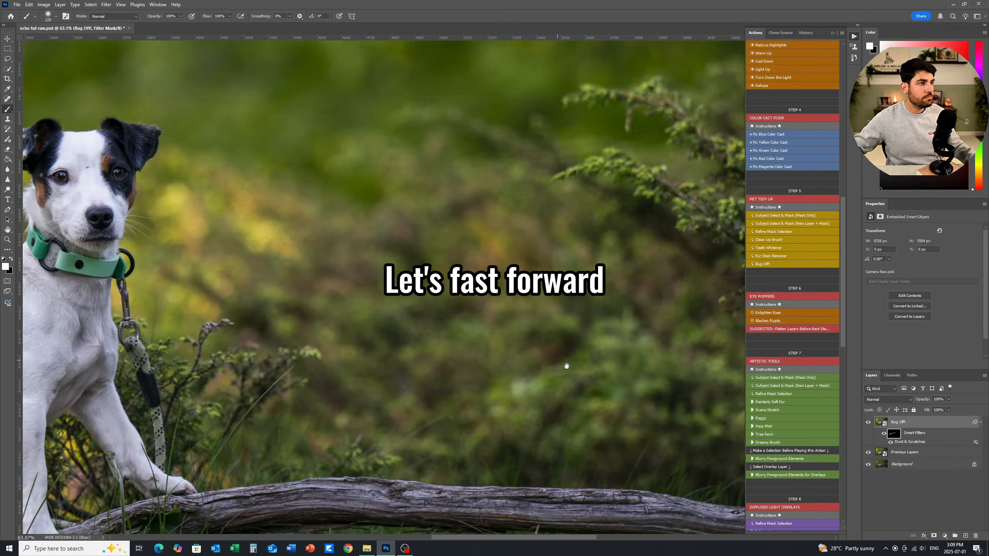
drag(302, 288, 540, 408)
drag(218, 393, 585, 299)
drag(273, 351, 335, 351)
drag(273, 382, 662, 273)
drag(681, 218, 175, 222)
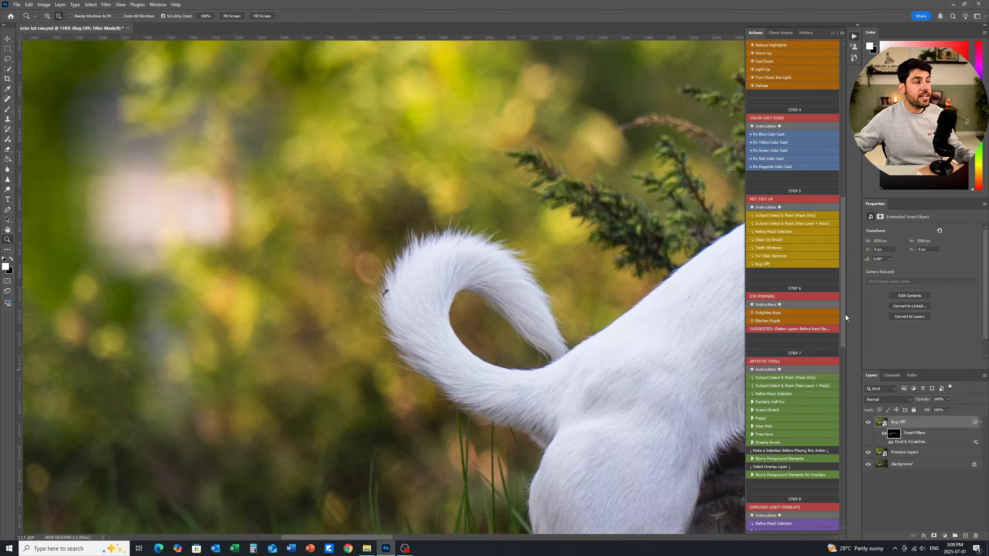
- Run the Clean Up Brush action, shrink the healing brush, and remove the insect on the outer edge of the dog's tail
click(774, 240)
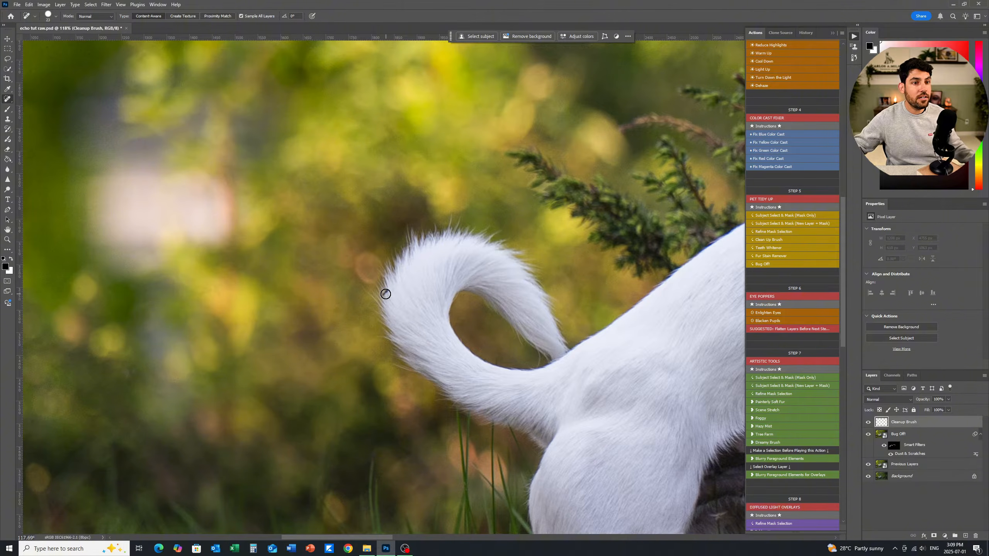
key(alt+space)
drag(384, 290, 385, 290)
key(j)
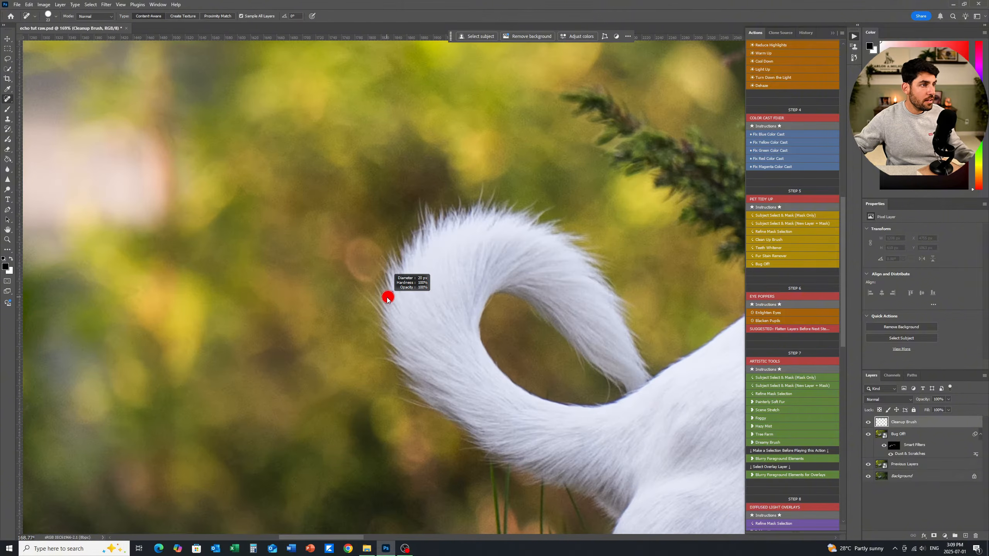
drag(385, 298, 392, 291)
- Heal the insects and specks on the dog's back and hindquarters
drag(633, 328, 382, 287)
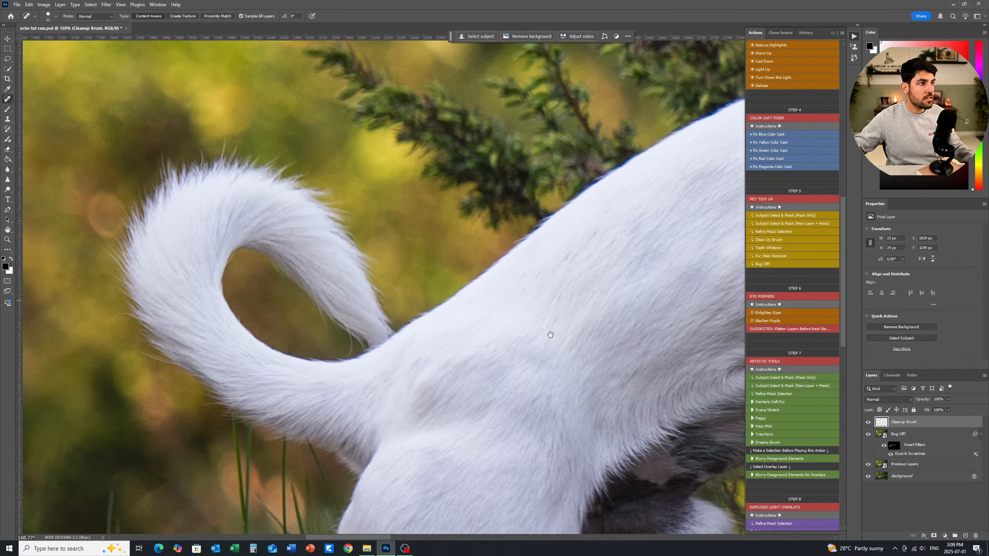
drag(551, 334, 389, 280)
drag(506, 495, 494, 240)
drag(425, 229, 439, 223)
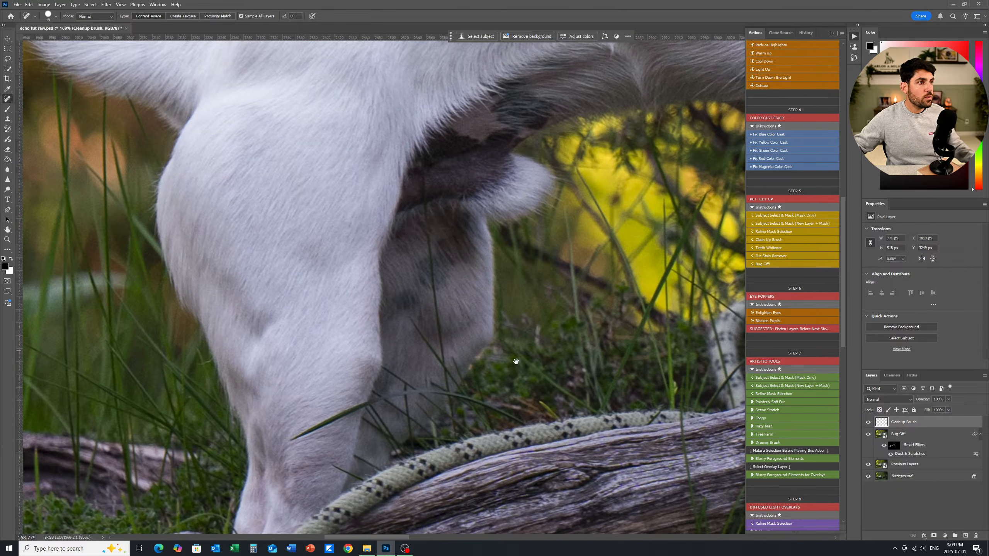
- Work along the dog's body from the hind legs to the chest and heal the insects on the white fur
drag(514, 360, 531, 215)
mouse_move(533, 301)
mouse_down()
mouse_move(510, 360)
mouse_move(494, 488)
mouse_up()
drag(531, 246, 424, 459)
drag(488, 323, 353, 469)
drag(498, 257, 360, 342)
mouse_move(445, 332)
mouse_down()
mouse_move(455, 313)
mouse_move(444, 306)
mouse_up()
- Heal the mark at the dog's collar tag and remove the insect on the forehead
mouse_move(644, 225)
mouse_down()
mouse_move(607, 252)
mouse_move(484, 415)
mouse_move(492, 451)
mouse_up()
drag(430, 332, 423, 319)
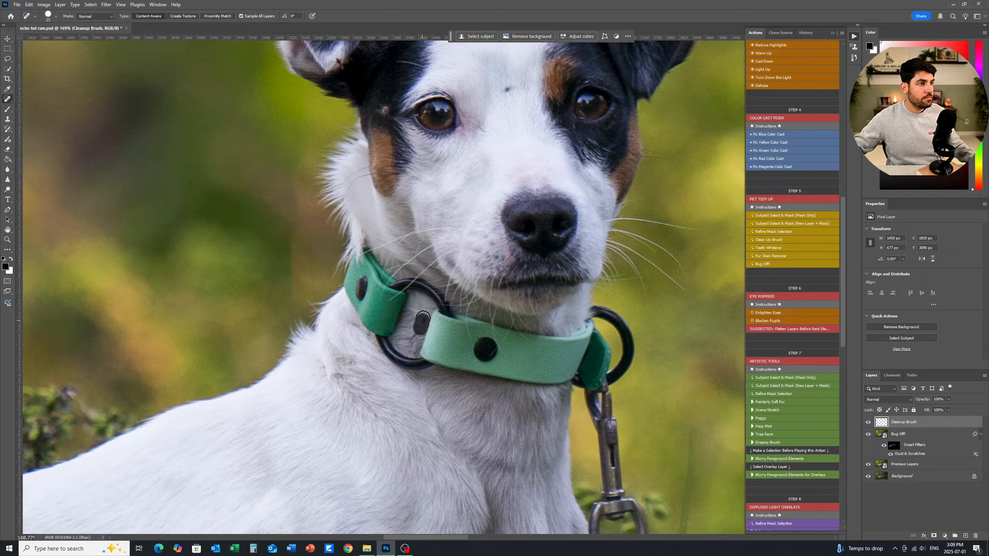
drag(507, 250, 475, 420)
drag(472, 257, 477, 258)
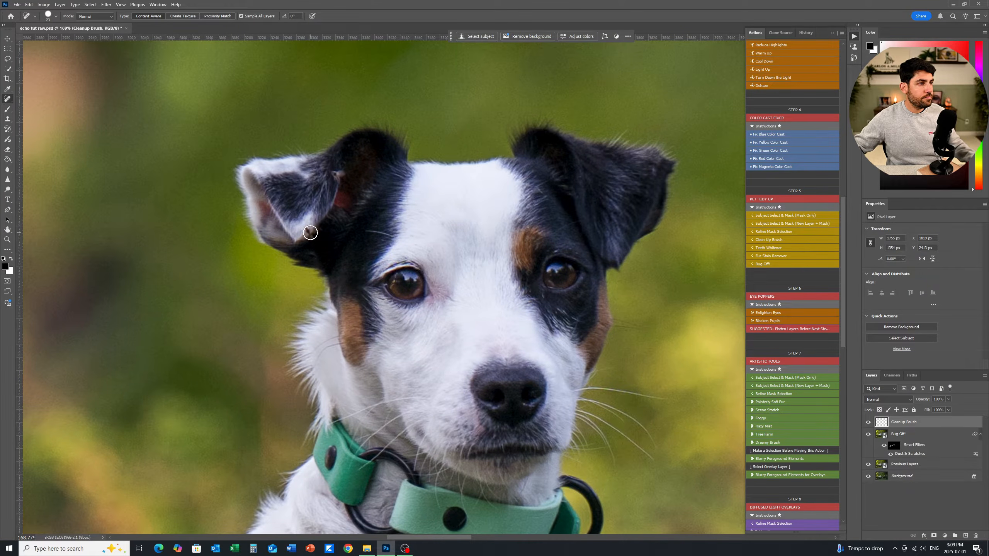
- Heal the specks along the inner edge of the dog's ear with the white patch
drag(305, 231, 333, 231)
drag(316, 240, 343, 234)
scroll(331, 205, up, 3)
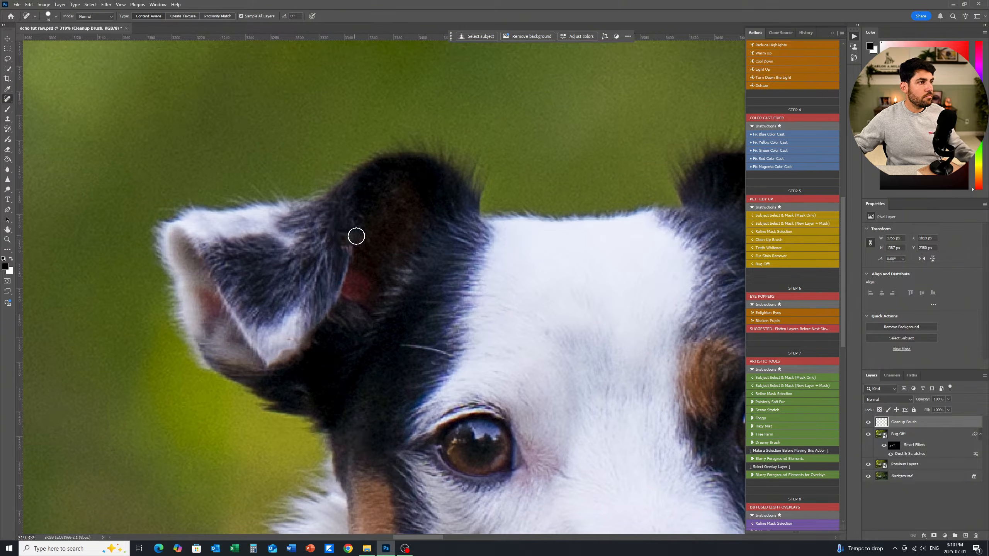
- Shrink the healing brush and heal the small specks in the black fur below the dog's eye with the tan eyebrow
scroll(583, 322, right, 5)
scroll(583, 322, down, 2)
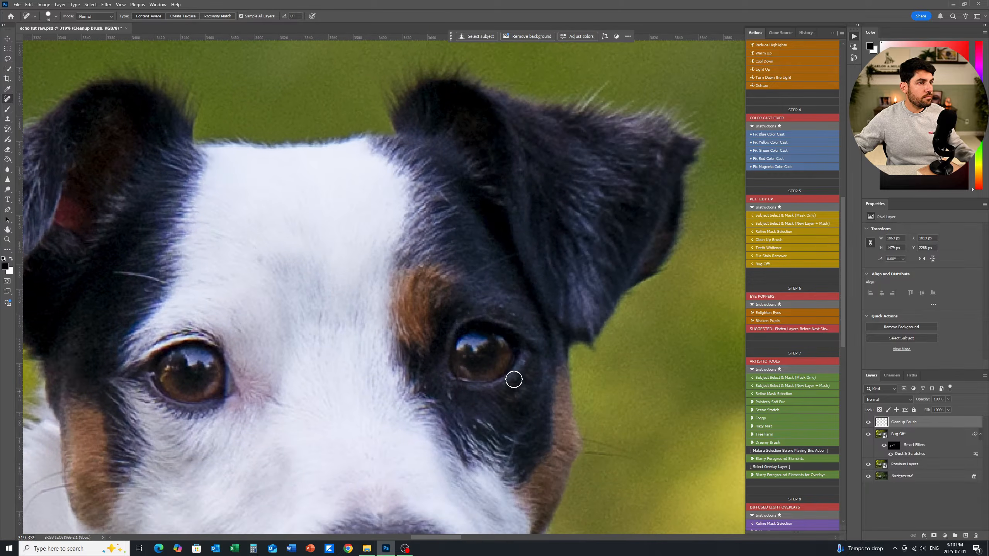
scroll(524, 371, down, 1)
scroll(506, 360, right, 1)
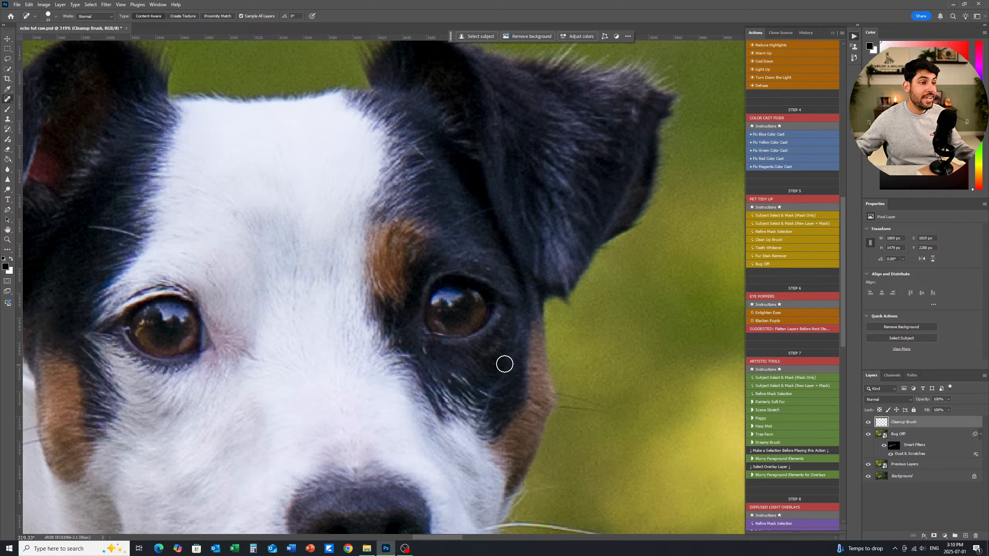
drag(433, 360, 427, 358)
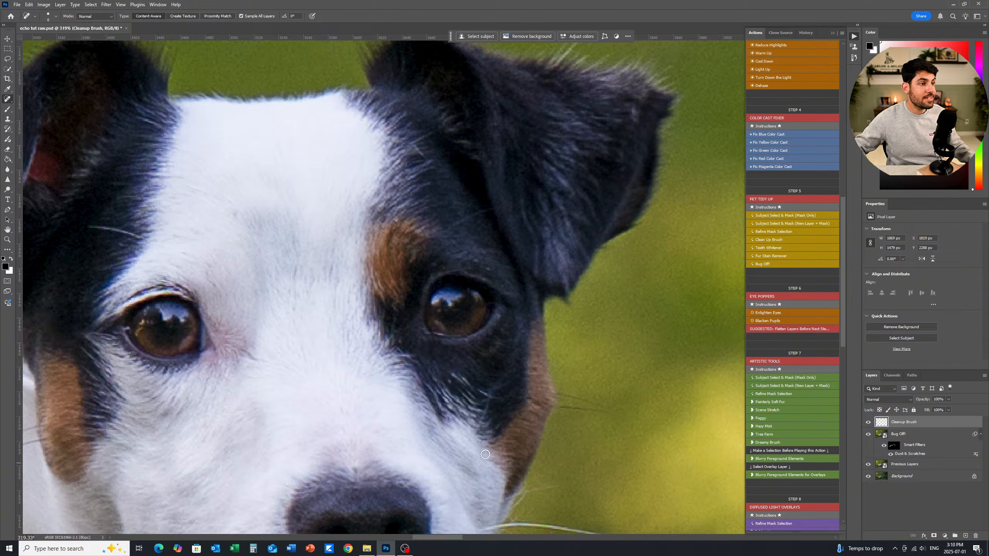
drag(421, 371, 393, 382)
drag(451, 387, 471, 71)
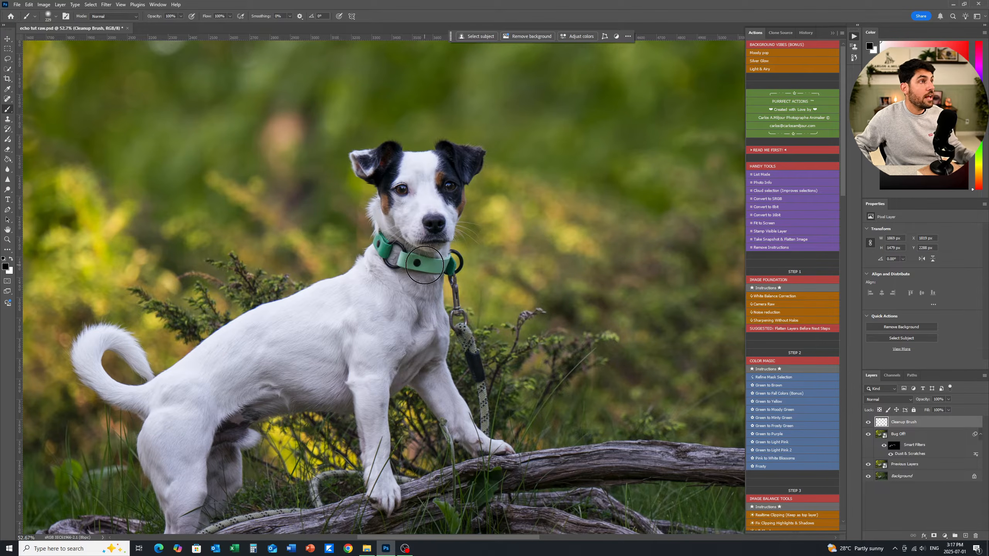
- Lasso the green collar with its rings, excluding the area inside the ring between the two green straps
click(8, 62)
click(9, 62)
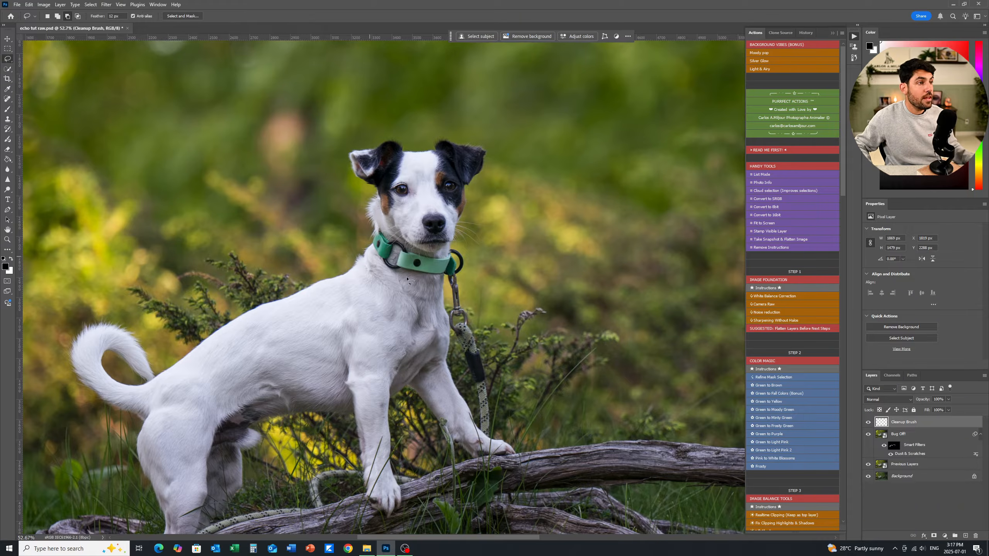
scroll(425, 253, up, 5)
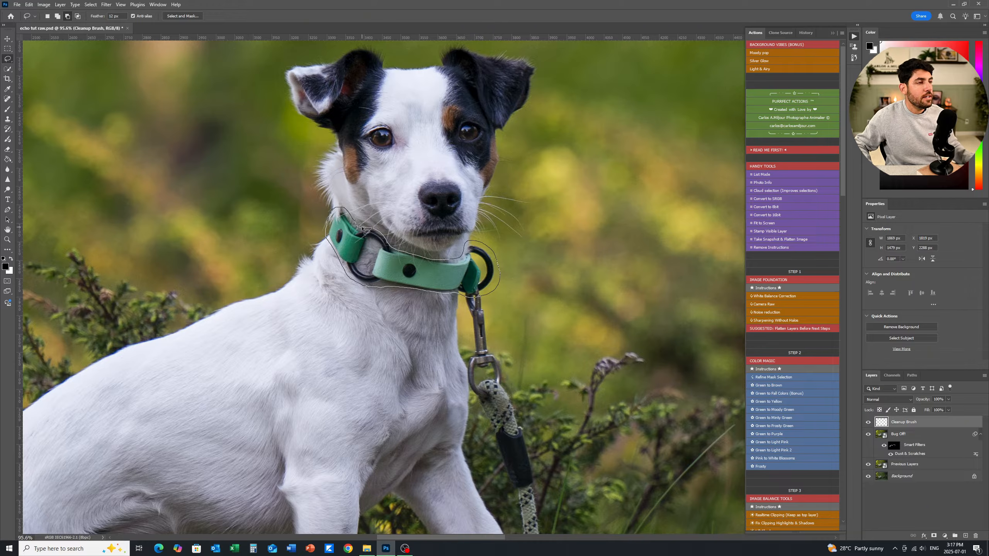
drag(364, 230, 365, 233)
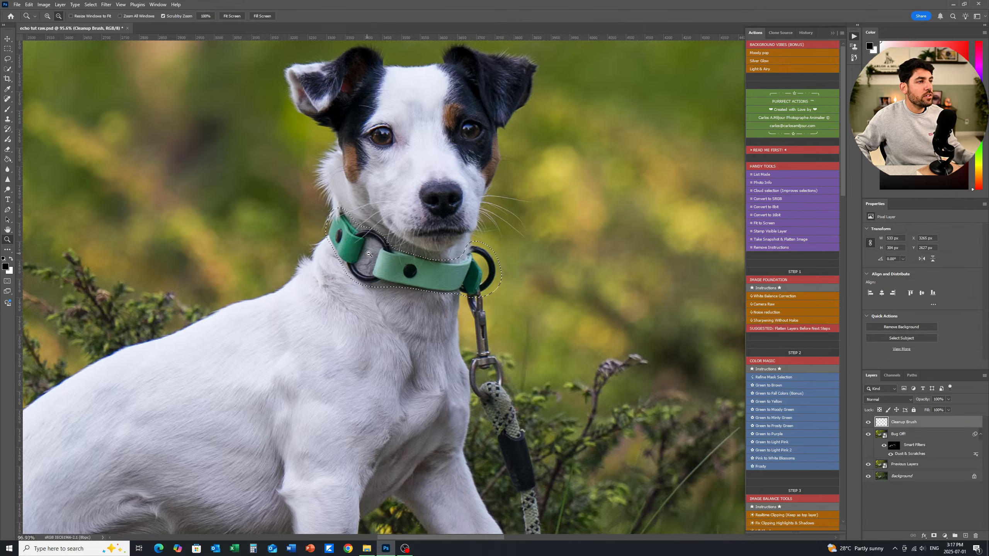
scroll(367, 253, up, 2)
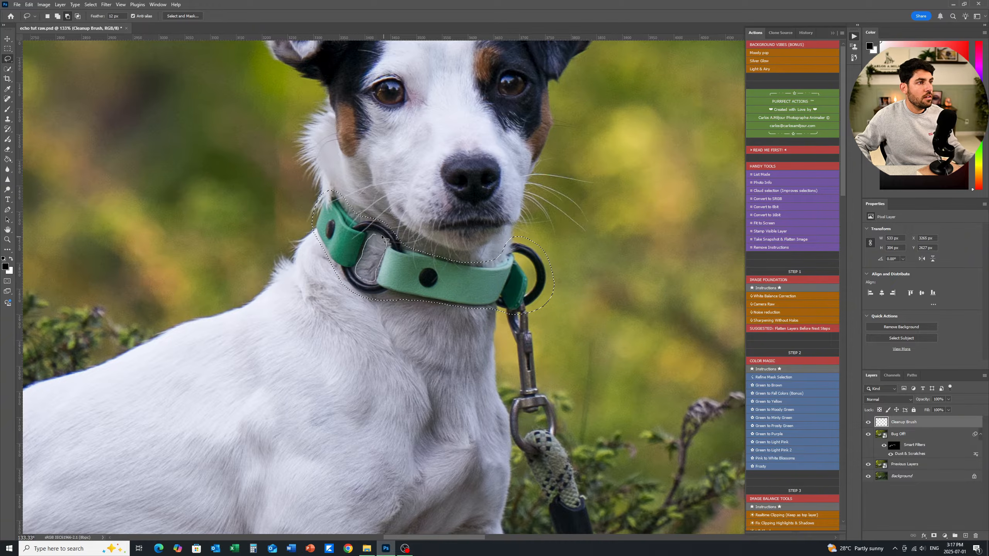
drag(383, 238, 385, 240)
drag(565, 135, 531, 199)
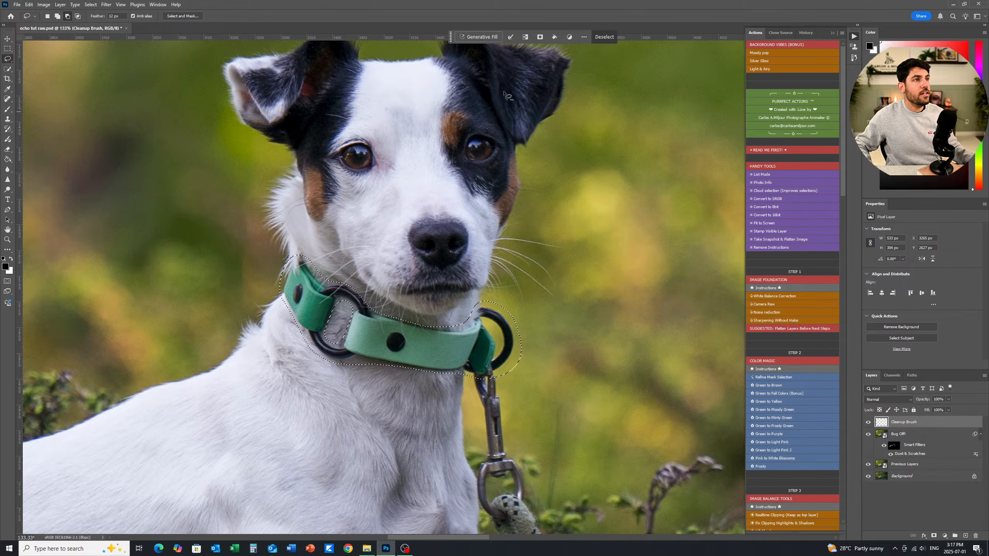
- Remove the selected collar using Generative Fill with an empty prompt and compare the image with and without the fill layer
click(481, 37)
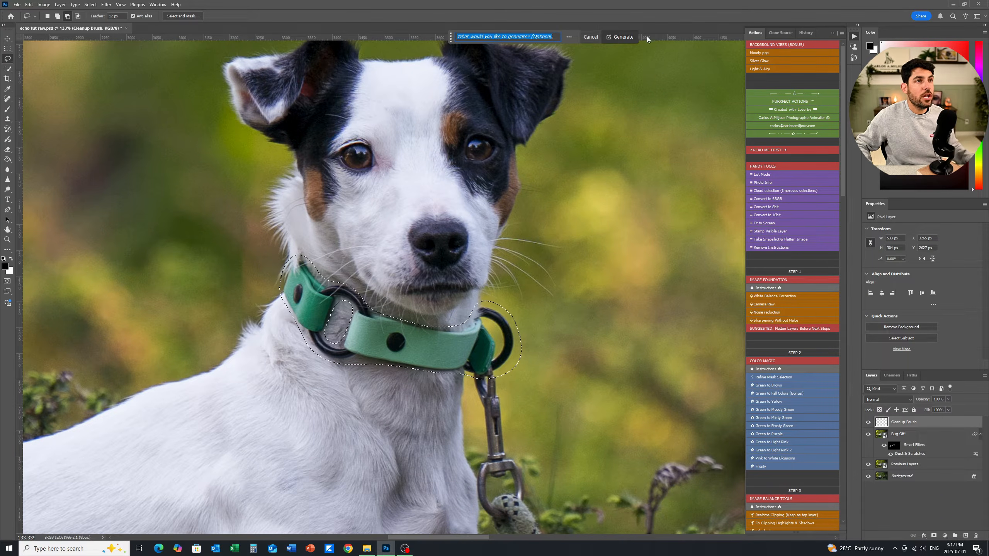
click(622, 37)
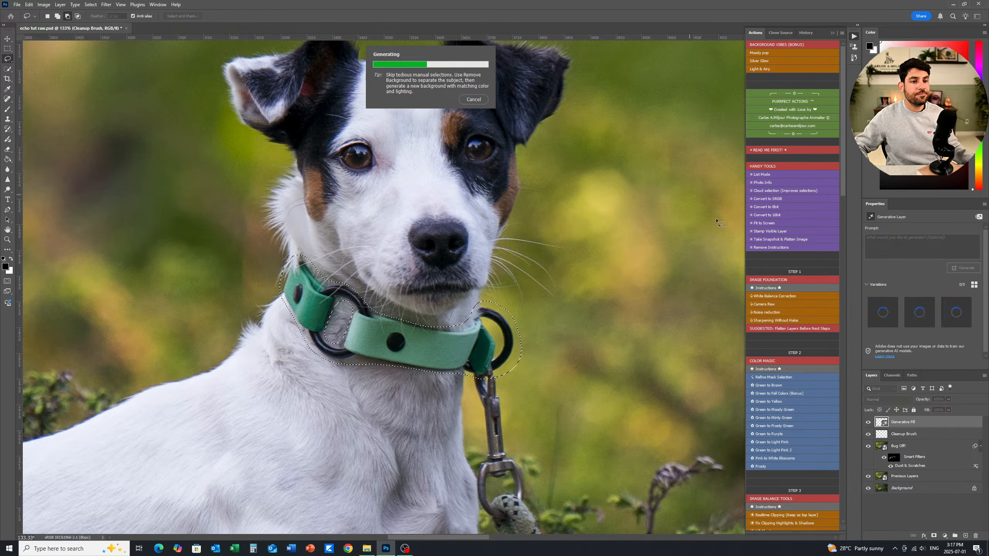
drag(629, 312, 560, 331)
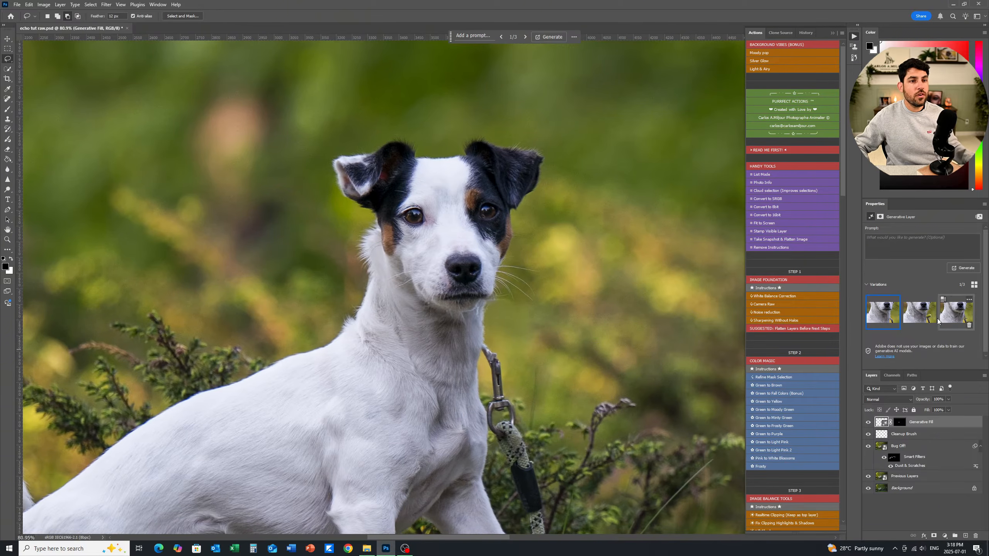
click(869, 422)
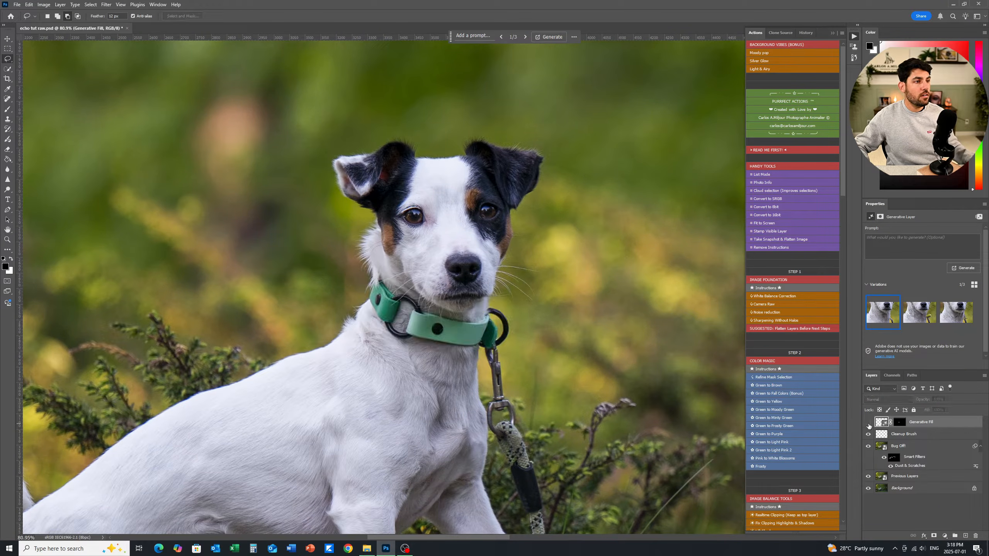
click(868, 422)
- Compare the three generated collar removals, choose the third variation, and check it against the original
click(915, 315)
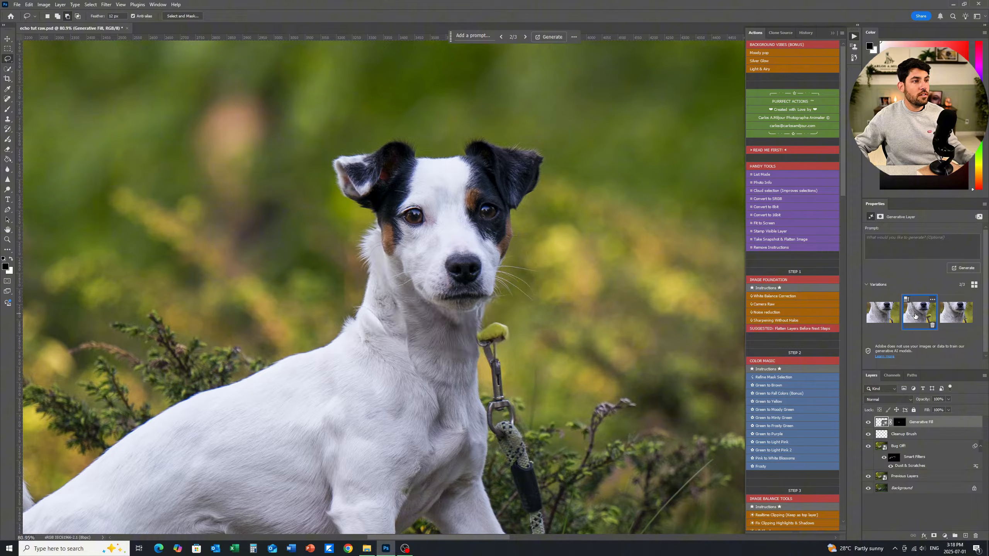
click(957, 321)
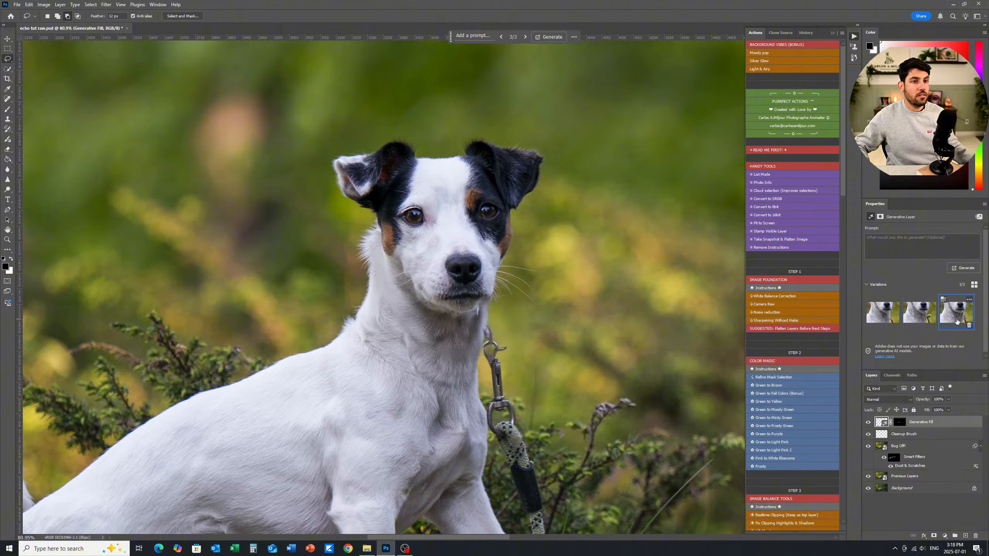
click(883, 313)
click(918, 316)
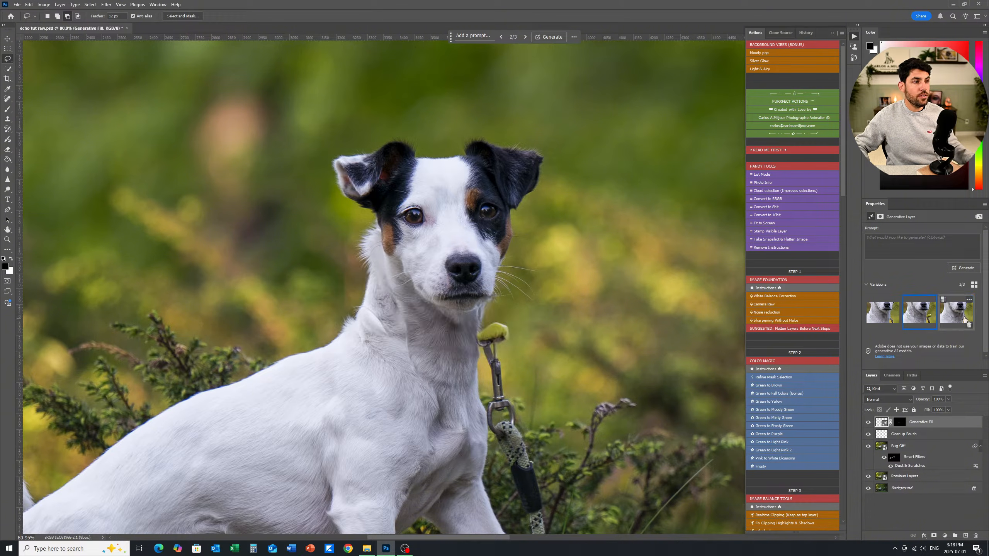
click(957, 318)
click(879, 323)
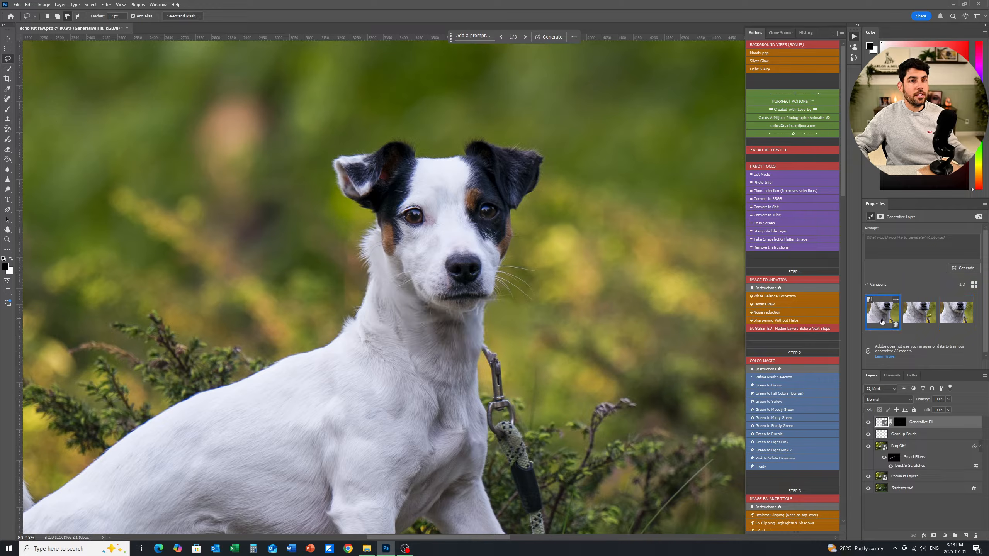
click(958, 315)
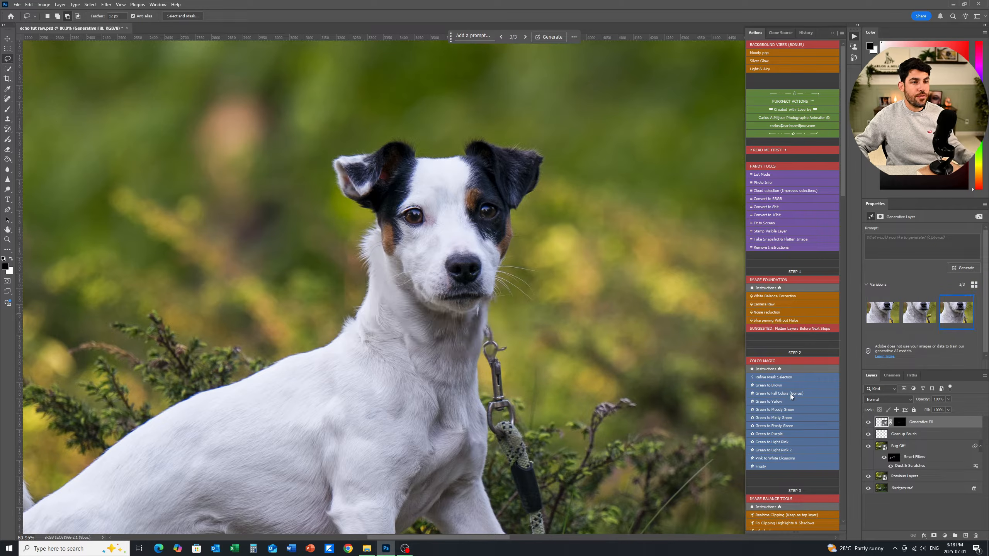
click(869, 422)
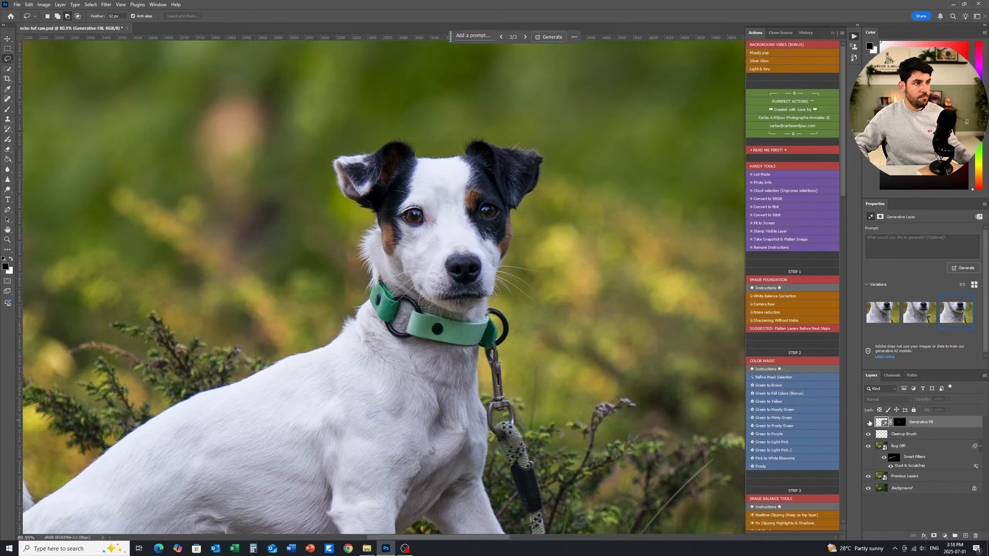
click(869, 422)
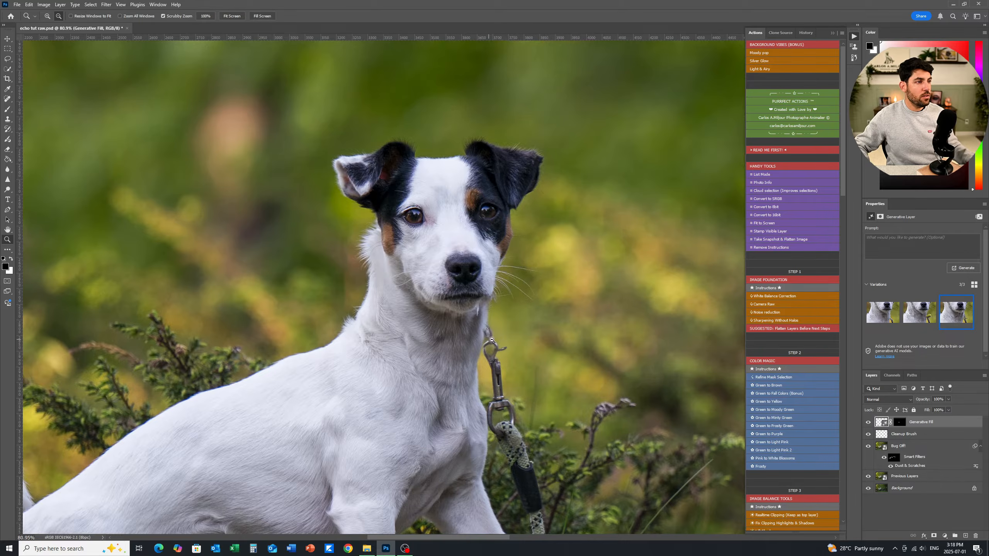
- Choose the Clone Stamp tool for the leash behind the front paw and add a new empty layer above Generative Fill
mouse_move(488, 340)
mouse_down()
mouse_move(553, 340)
mouse_move(459, 341)
mouse_move(482, 314)
mouse_move(466, 190)
mouse_move(479, 182)
mouse_up()
drag(612, 298, 577, 295)
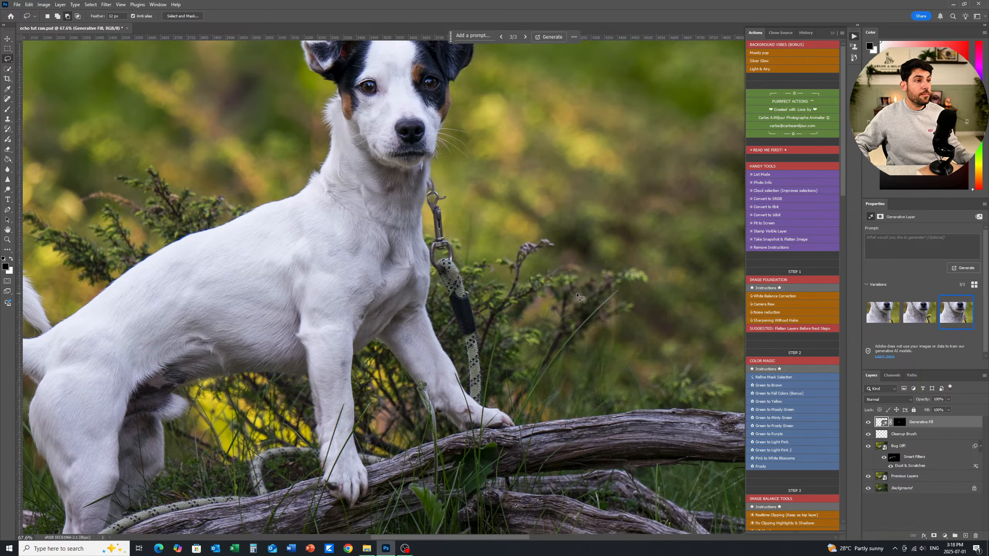
drag(560, 372, 631, 220)
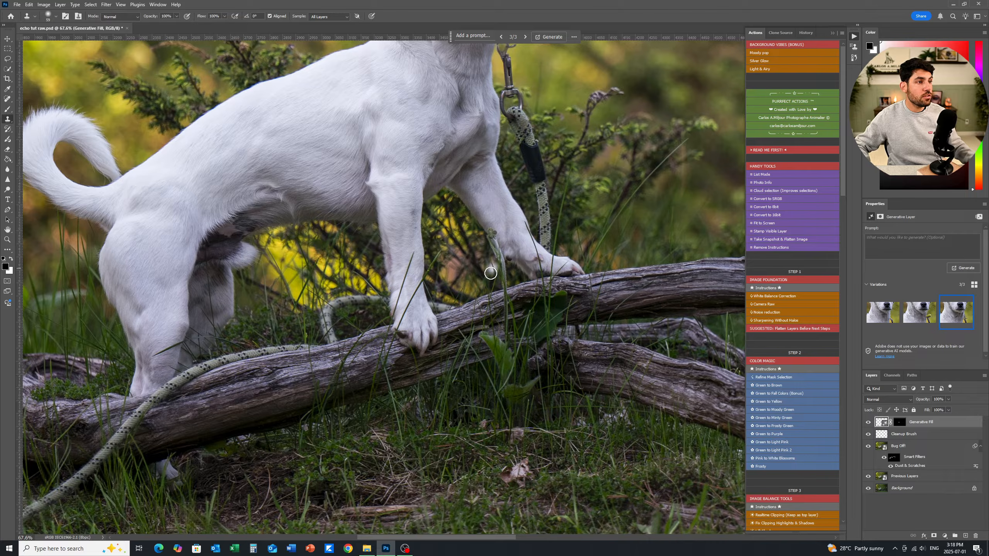
key(z)
key(s)
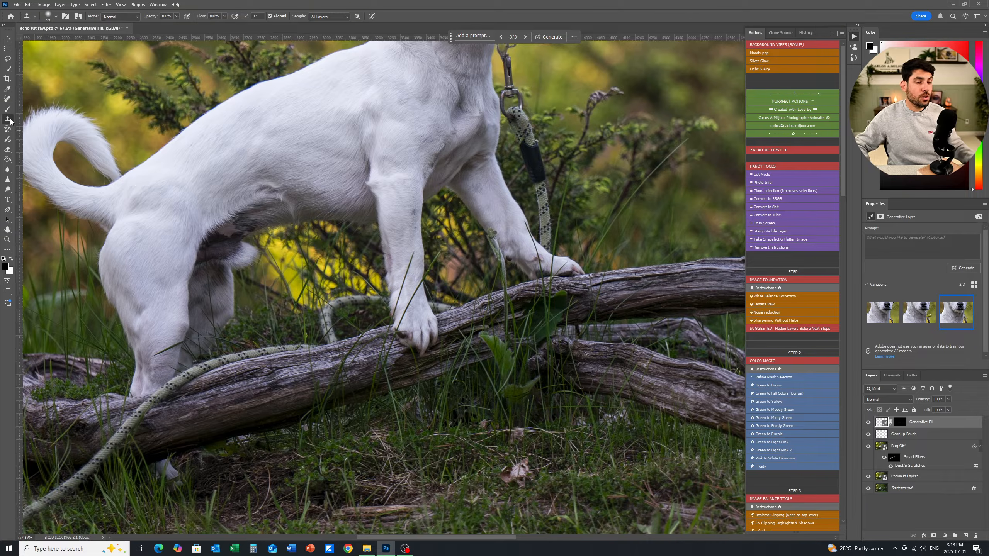
key(ctrl+space)
drag(451, 295, 479, 300)
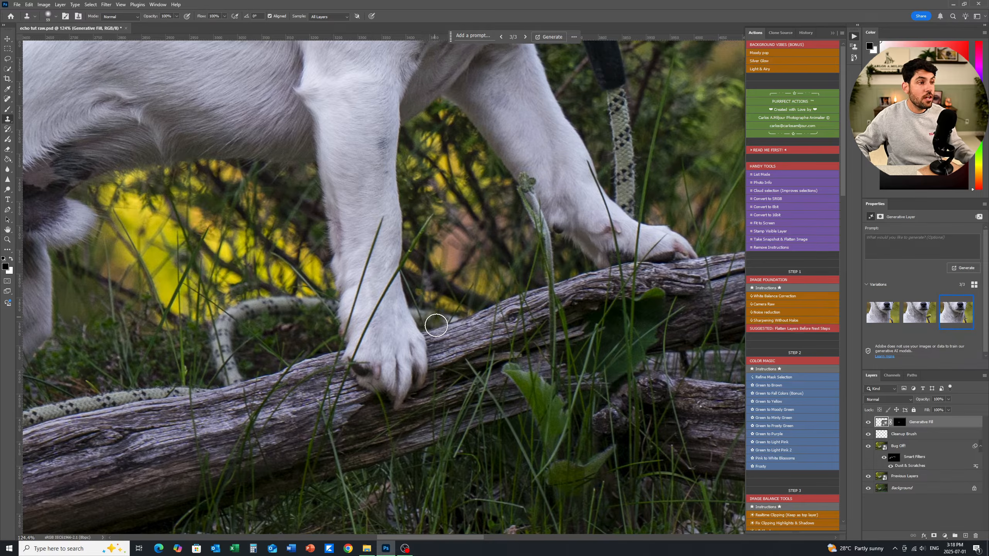
scroll(476, 317, up, 2)
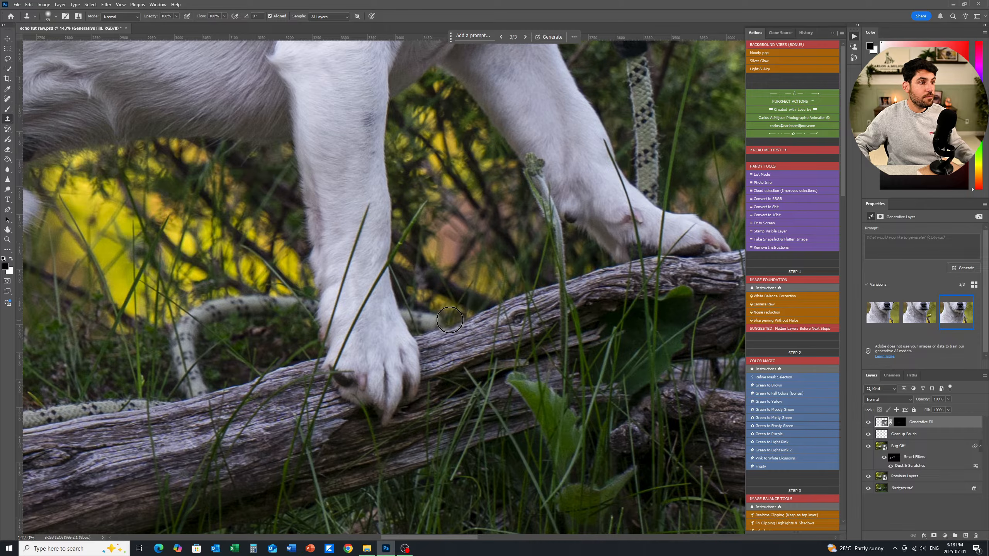
click(450, 318)
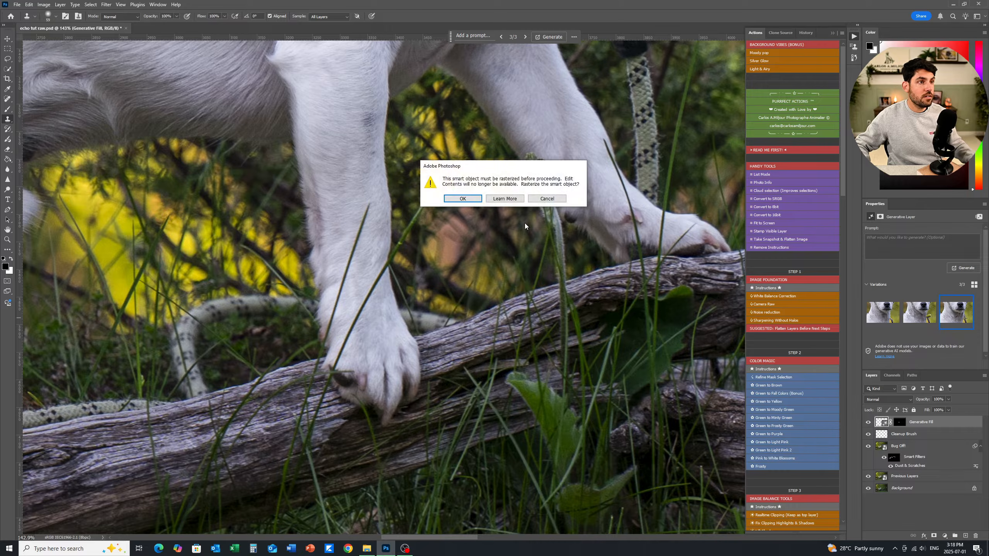
click(547, 199)
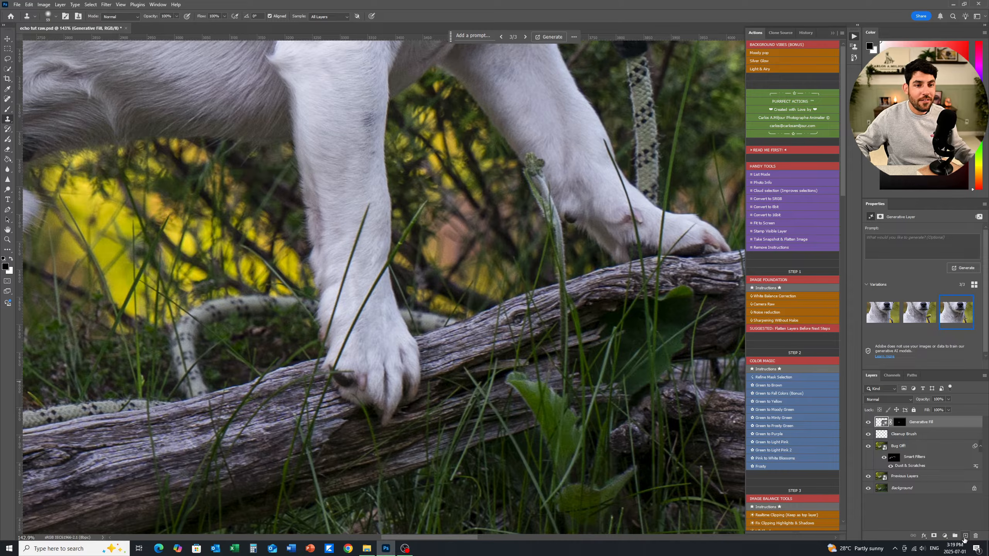
click(965, 540)
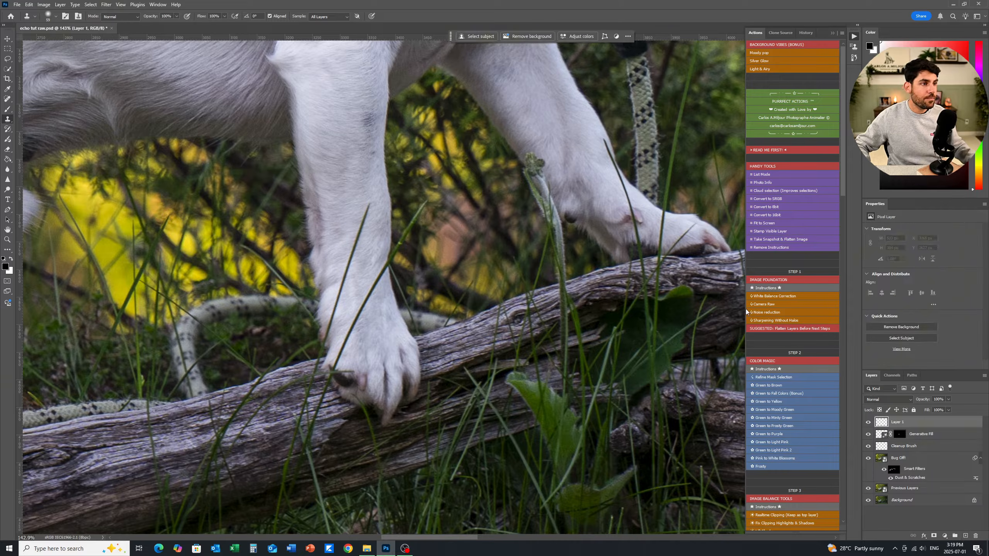
- Clone background foliage over the short piece of leash between the front paw and the log
mouse_move(458, 318)
mouse_down()
mouse_move(412, 318)
mouse_move(422, 313)
mouse_up()
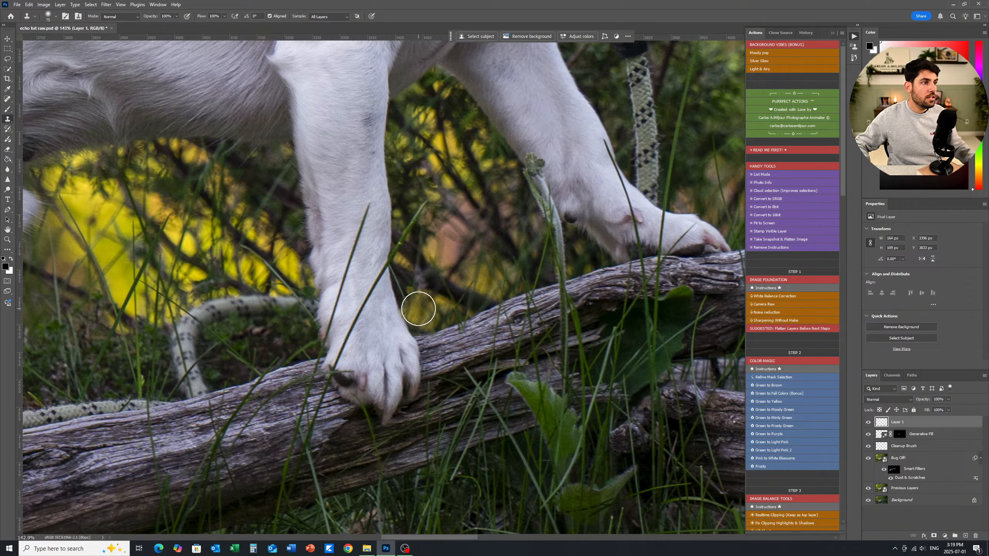
click(418, 303)
alt+click(522, 336)
click(621, 288)
- Lasso the leash and metal clip hanging beside the dog's chest and remove them using Generative Fill with an empty prompt
scroll(460, 330, down, 6)
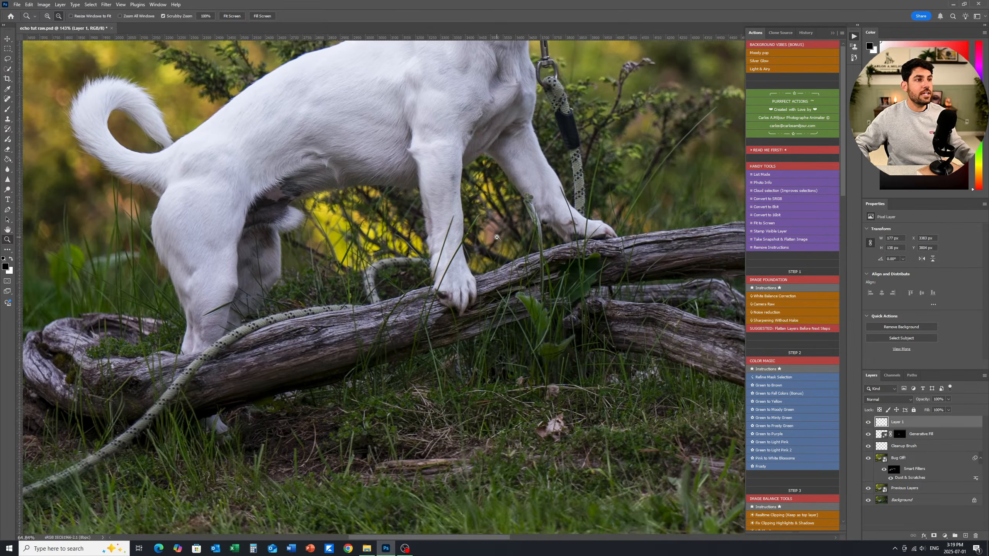
scroll(546, 285, down, 1)
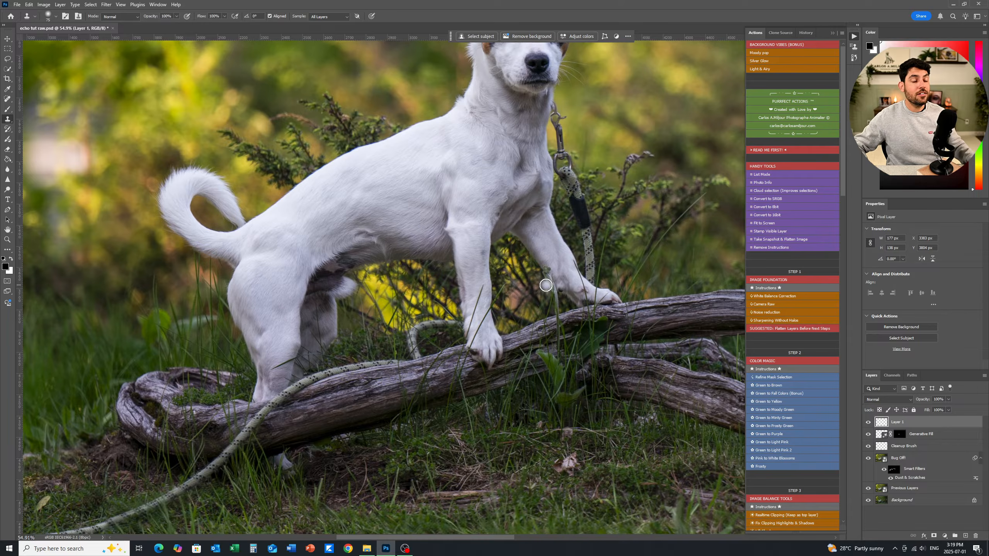
drag(546, 286, 565, 289)
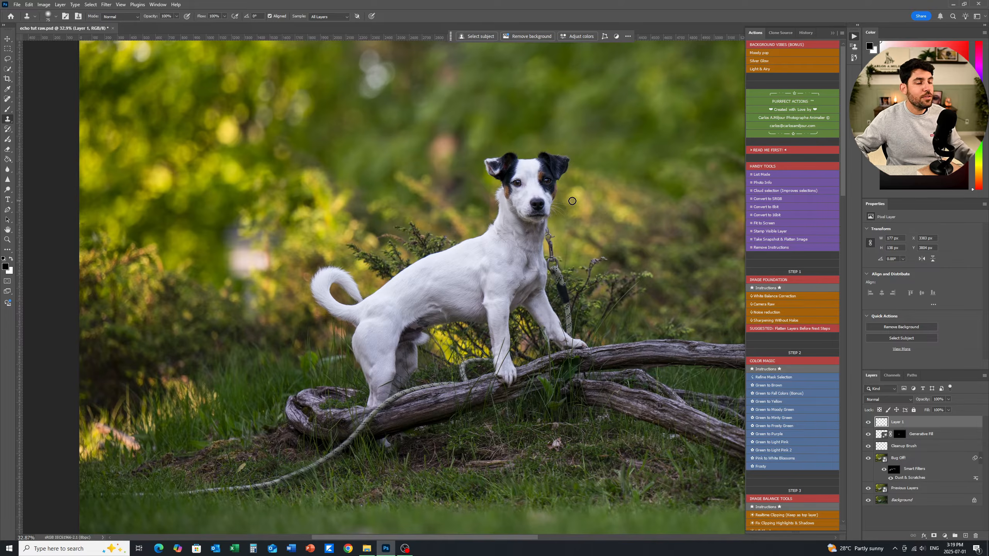
drag(584, 273, 608, 272)
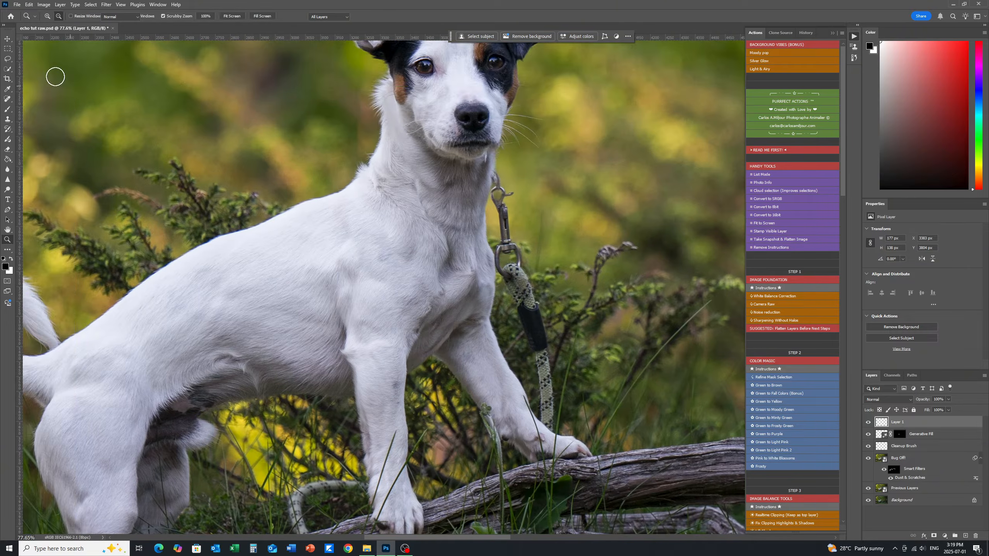
click(8, 59)
mouse_move(506, 203)
mouse_down()
mouse_move(330, 142)
mouse_move(389, 169)
mouse_up()
drag(373, 127, 408, 230)
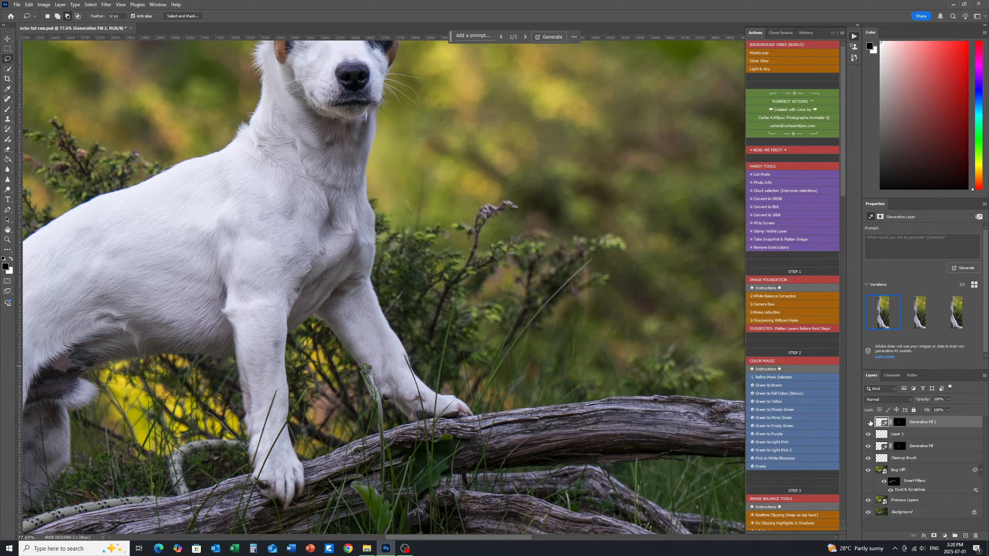
- Choose the third variation of the chest leash removal and inspect its layer mask around the dog's front paws
click(920, 312)
click(956, 312)
drag(443, 382, 501, 273)
scroll(501, 273, up, 6)
click(900, 423)
key(s)
key(x)
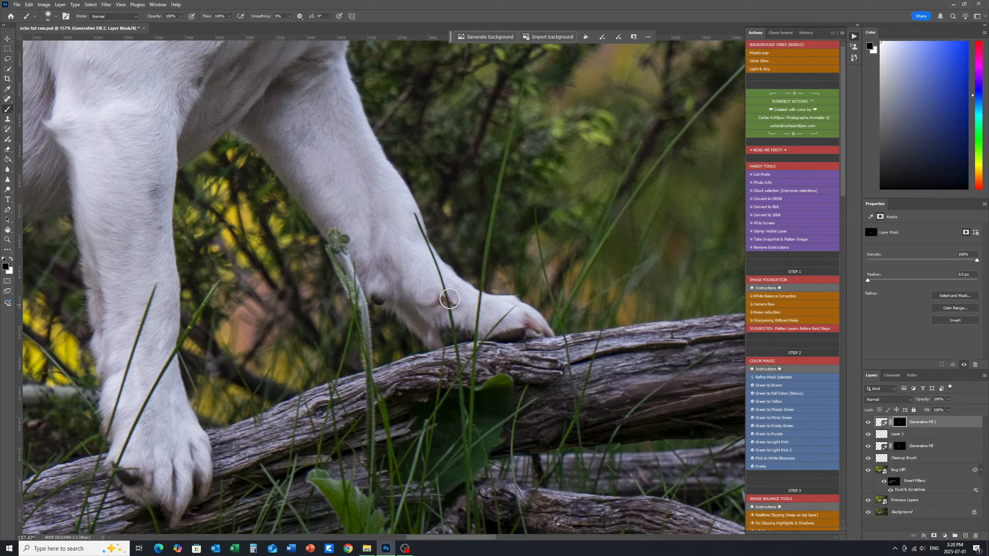
scroll(448, 294, down, 6)
scroll(58, 407, up, 6)
- On Layer 1, clone foliage with a rotated clone source over the leash hanging behind the dog's front leg
mouse_move(570, 310)
mouse_down()
mouse_move(460, 357)
mouse_move(479, 312)
mouse_up()
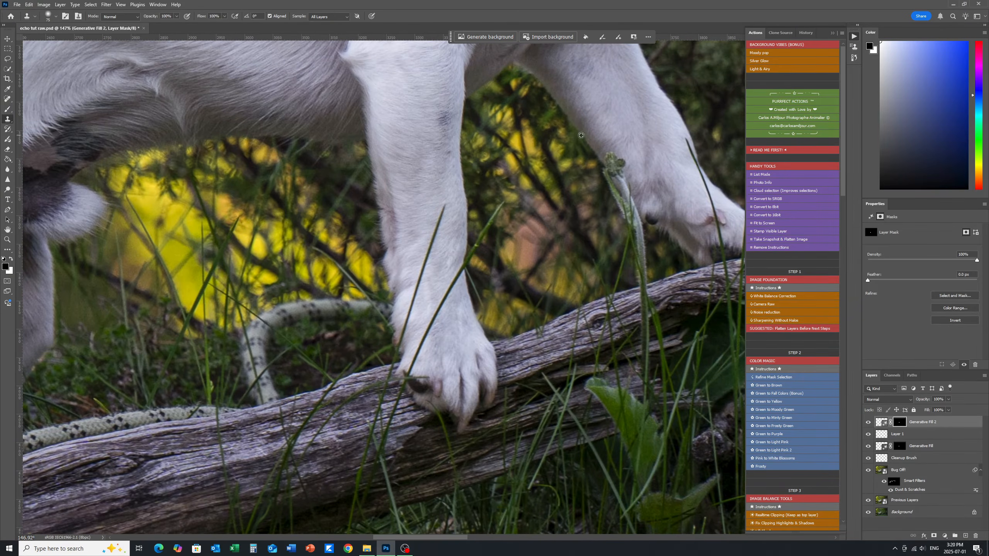
click(781, 33)
drag(807, 89, 817, 89)
click(897, 434)
mouse_move(379, 309)
mouse_down()
mouse_move(252, 335)
mouse_move(265, 392)
mouse_up()
key(bracketright)
key(bracketright)
key(bracketright)
alt+click(308, 338)
drag(265, 392, 459, 335)
scroll(358, 409, down, 1)
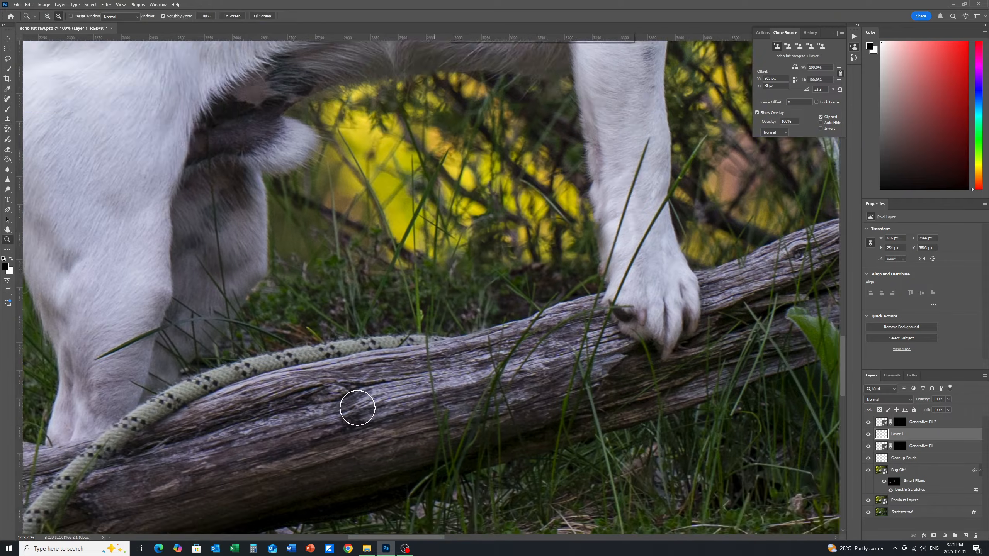
- Clone wood texture over the leash lying along the log's upper edge behind the front paw, adjusting the brush size
drag(357, 409, 572, 346)
key(bracketleft)
key(bracketleft)
key(bracketleft)
key(bracketleft)
key(bracketleft)
mouse_move(656, 263)
mouse_down()
mouse_move(478, 295)
mouse_move(467, 289)
mouse_move(431, 304)
mouse_up()
alt+click(692, 219)
key(bracketright)
key(bracketright)
key(bracketright)
key(bracketright)
alt+click(523, 251)
alt+click(682, 239)
alt+click(603, 238)
alt+click(495, 234)
key(bracketleft)
- Clone wood and grass over the rest of the leash crossing the log near the hind legs
mouse_move(428, 302)
mouse_down()
mouse_move(352, 325)
mouse_move(383, 315)
mouse_move(418, 348)
mouse_move(354, 353)
mouse_move(325, 374)
mouse_up()
alt+click(422, 331)
drag(410, 415, 576, 305)
alt+right_click(577, 305)
alt+click(709, 221)
drag(469, 283, 444, 310)
drag(440, 289, 398, 314)
drag(658, 347, 290, 417)
drag(197, 365, 547, 245)
alt+click(547, 245)
drag(393, 281, 275, 403)
drag(237, 406, 366, 359)
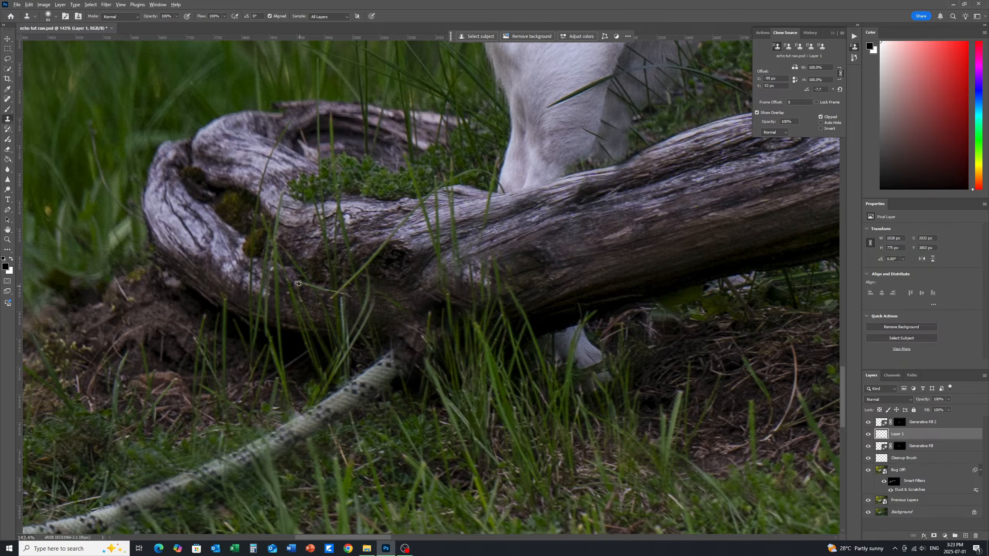
- Clone soil and grass over the leash where it emerges beneath the log's curled end
alt+click(279, 361)
drag(409, 365, 388, 369)
mouse_move(331, 407)
mouse_down()
mouse_move(518, 283)
mouse_move(492, 312)
mouse_up()
alt+click(206, 286)
mouse_move(608, 346)
mouse_down()
mouse_move(536, 307)
mouse_move(686, 303)
mouse_up()
- Lasso the leash lying in the grass and remove it using Generative Fill with an empty prompt
scroll(686, 303, down, 3)
key(l)
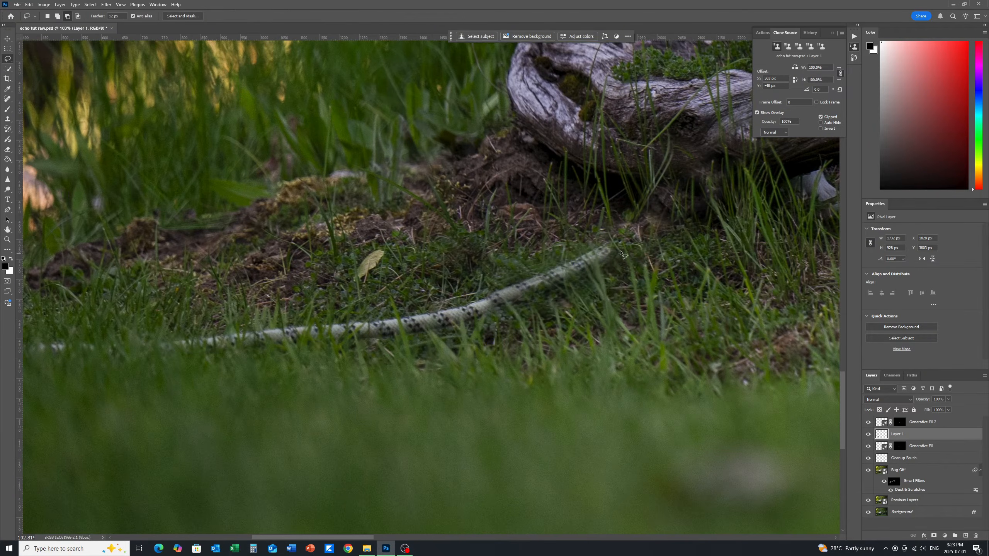
mouse_move(604, 237)
mouse_down()
mouse_move(298, 345)
mouse_move(604, 237)
mouse_up()
click(473, 37)
click(598, 37)
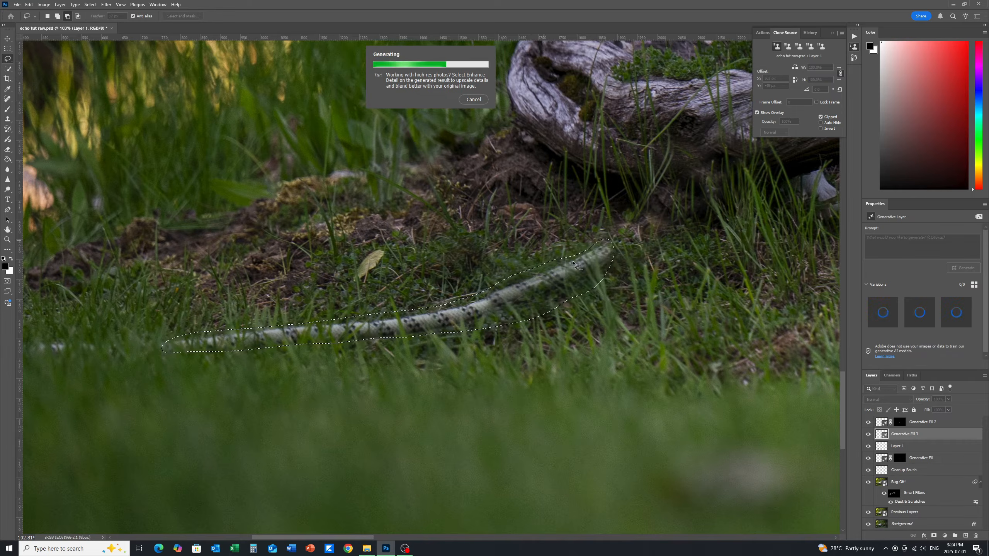
- On Layer 1, clone grass over the remaining leash trace near the photo's left edge
scroll(759, 237, down, 3)
drag(467, 292, 568, 272)
key(s)
click(897, 447)
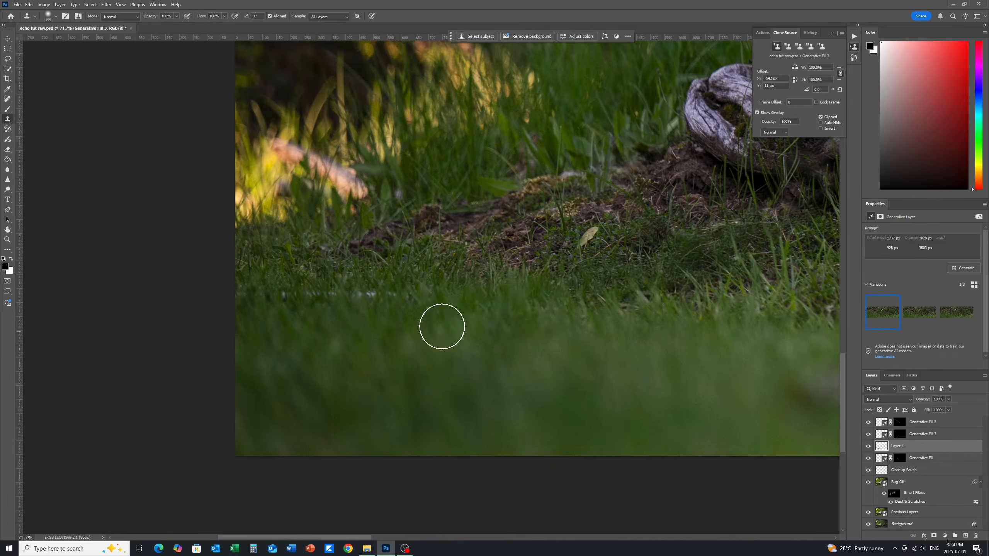
alt+click(491, 300)
drag(364, 295, 333, 302)
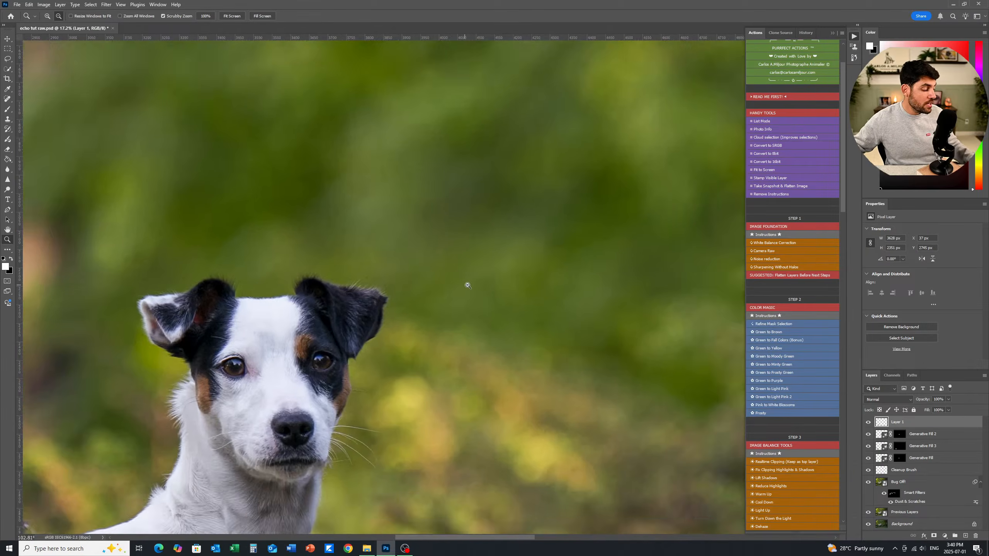
- Inspect the background grain beside the dog's head and flatten the image
click(468, 286)
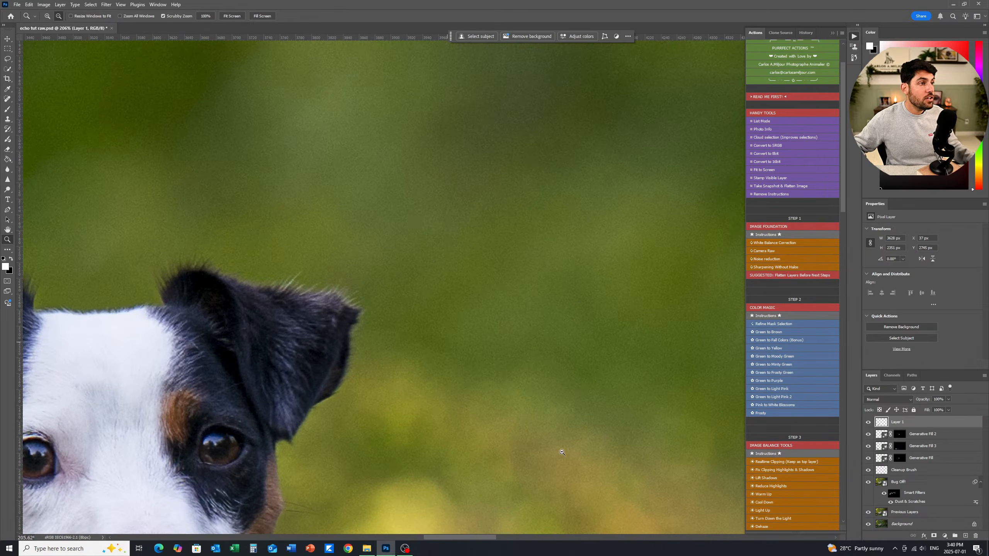
drag(514, 261, 435, 273)
drag(643, 287, 513, 294)
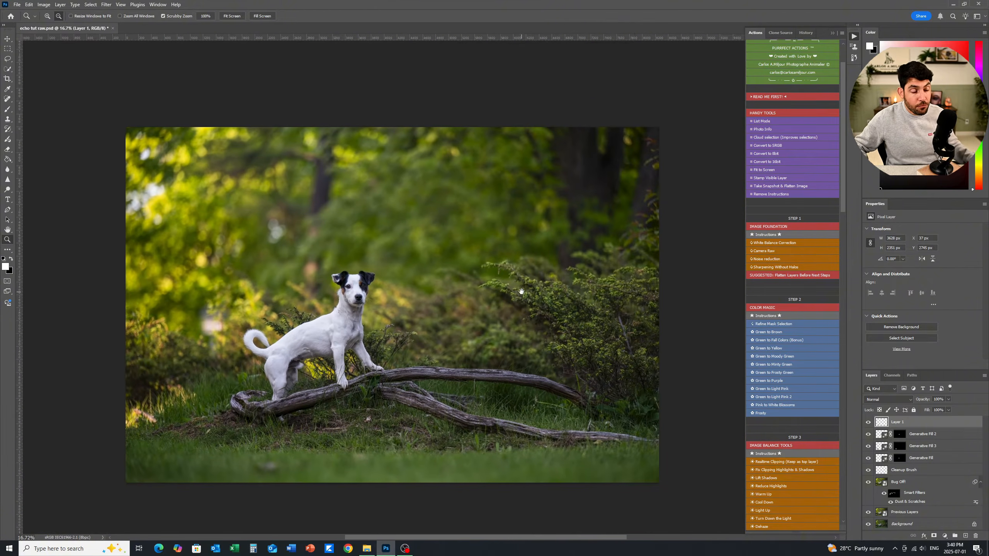
right_click(918, 424)
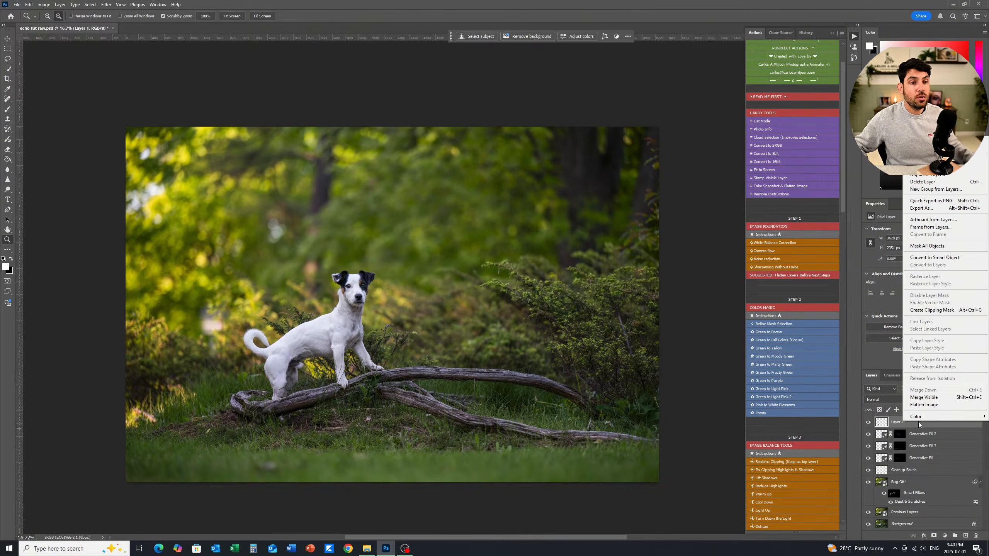
click(931, 405)
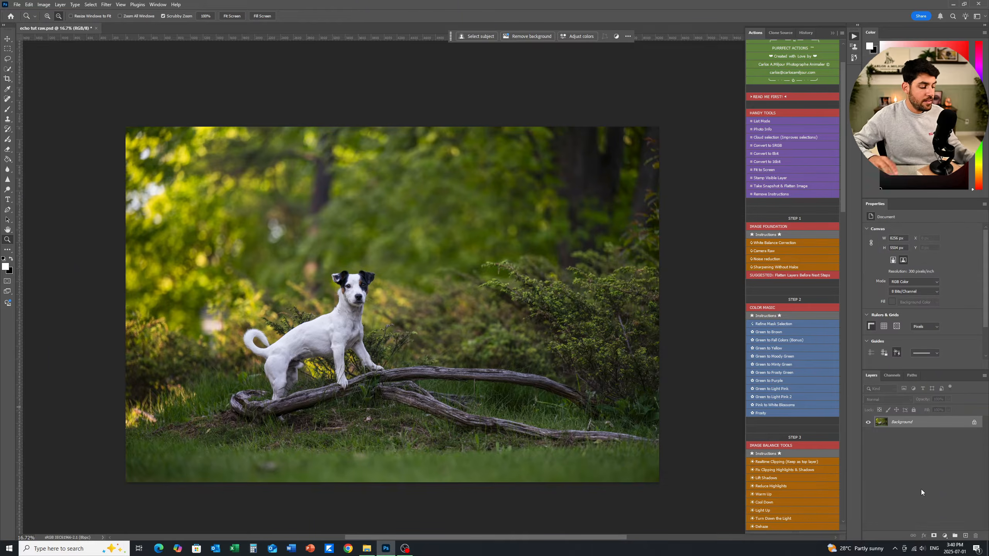
- Duplicate the flattened background layer and open the copy in Topaz Photo AI
key(ctrl+j)
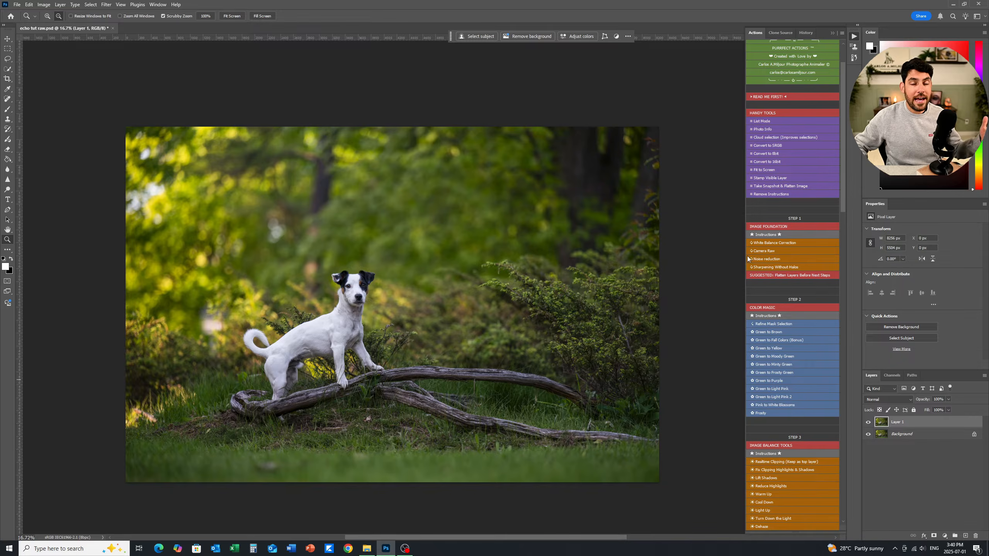
click(108, 5)
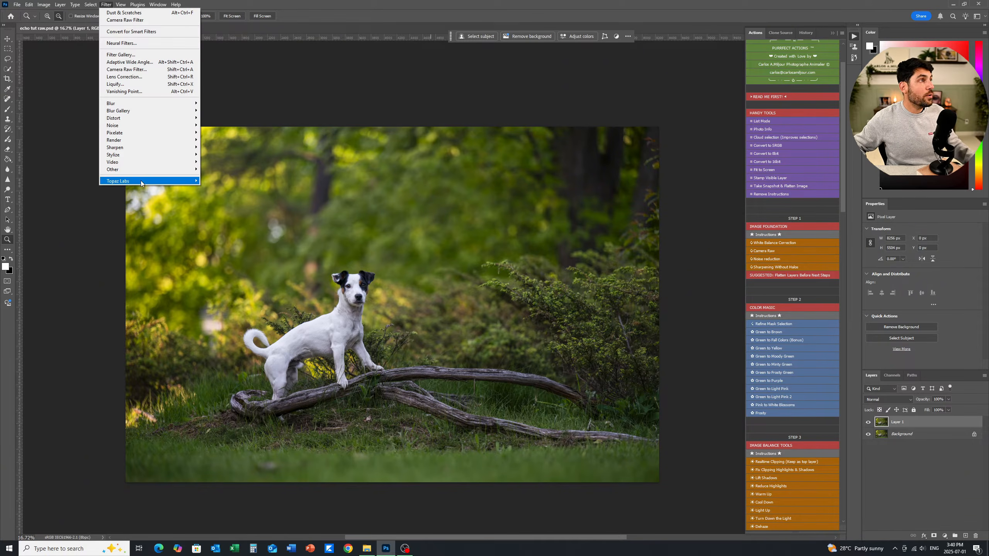
mouse_move(155, 182)
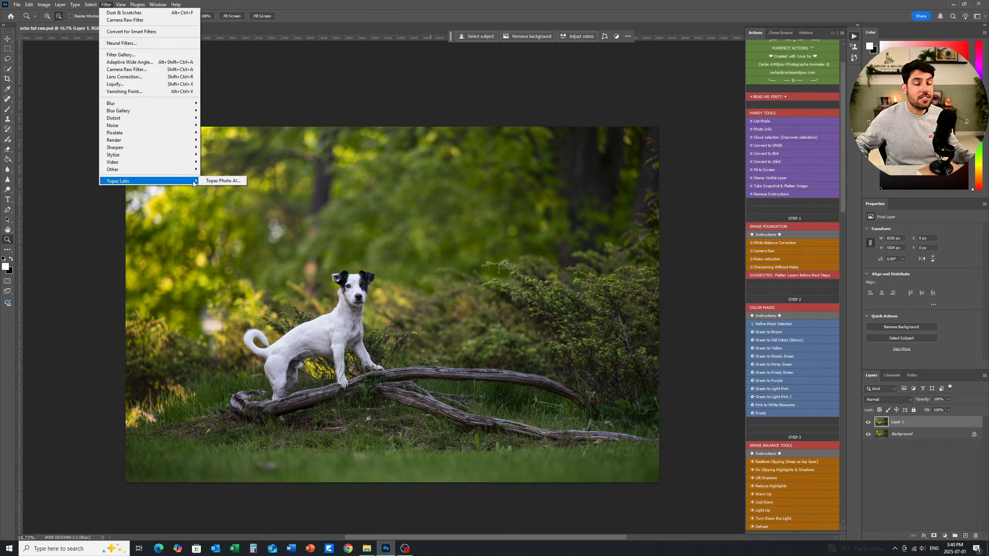
click(221, 181)
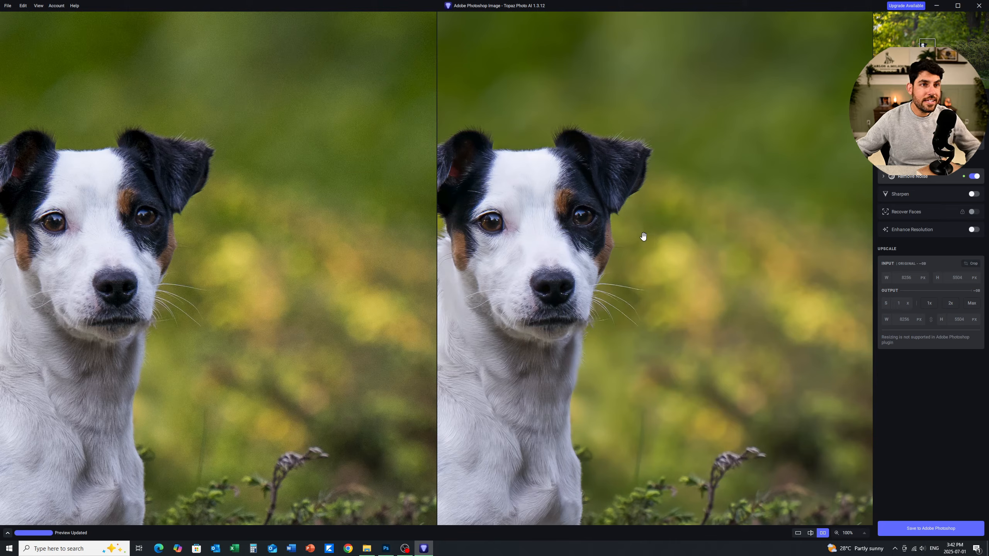
- Review the Remove Noise settings, keep the Normal model, and save the denoised image back to Photoshop
click(641, 231)
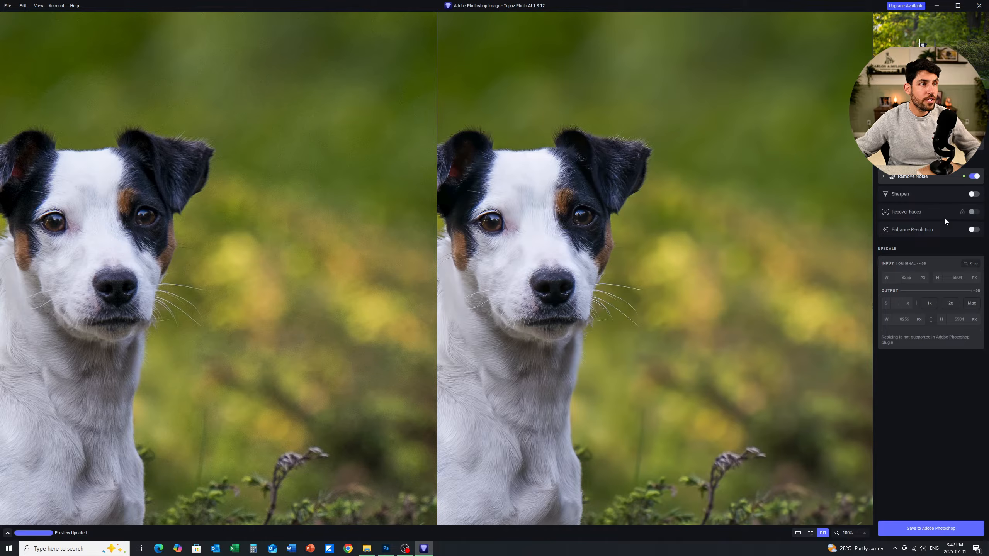
click(884, 177)
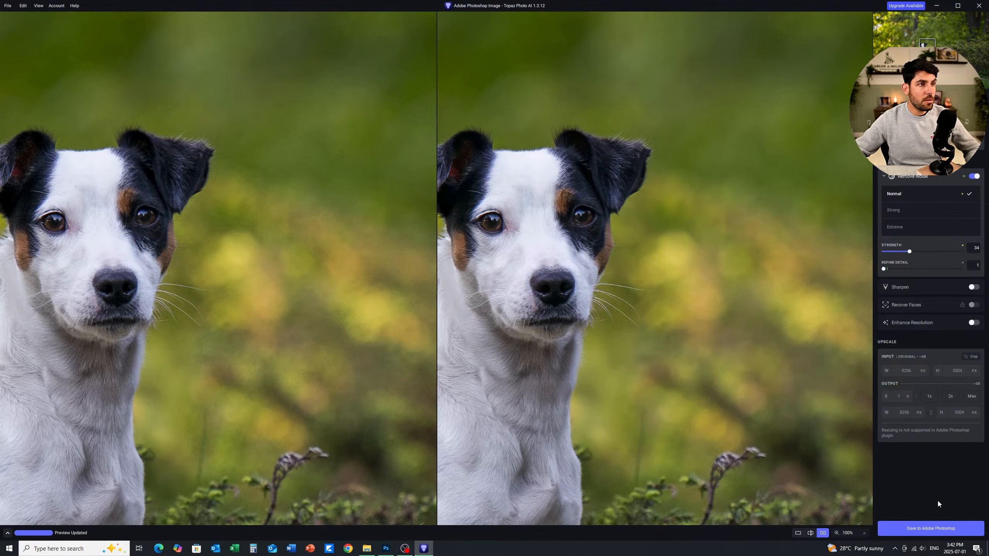
click(937, 528)
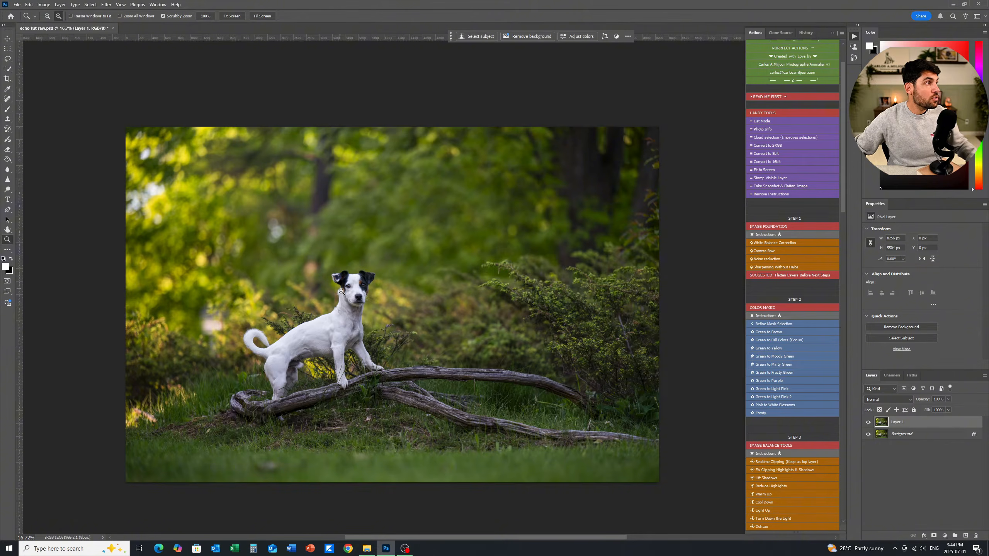
- Compare the denoised layer with the original around the dog's head and flatten the image
drag(341, 291, 412, 302)
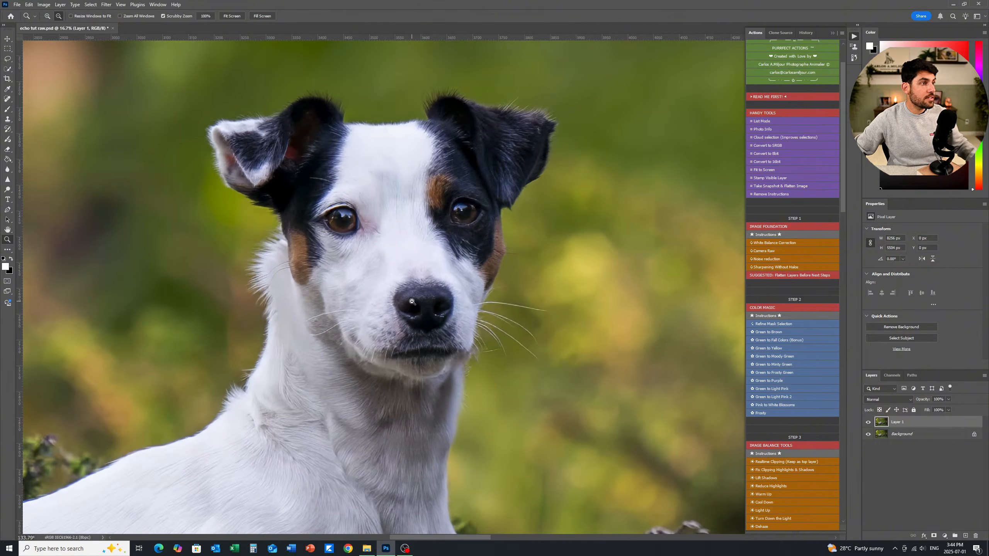
click(869, 423)
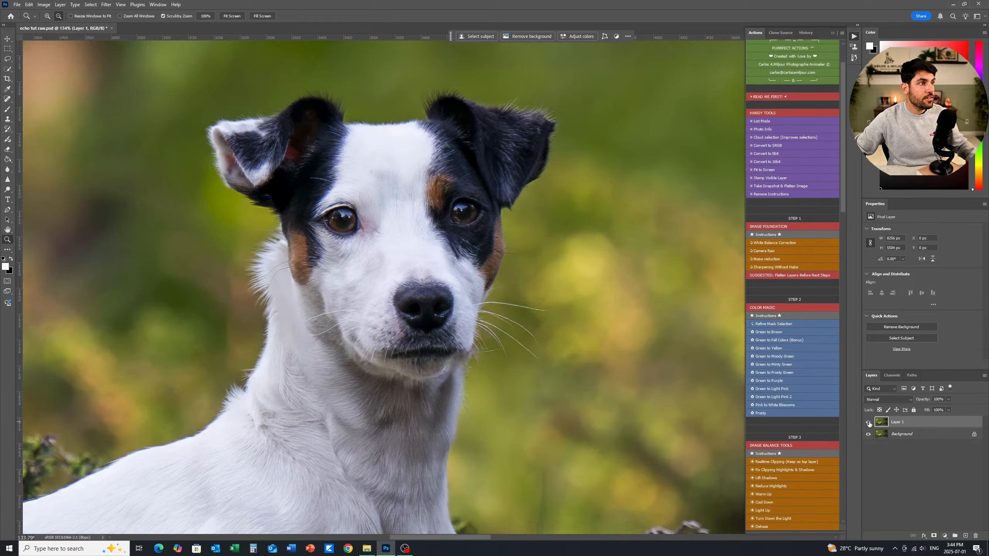
drag(605, 347, 609, 268)
drag(603, 333, 561, 335)
drag(703, 338, 493, 285)
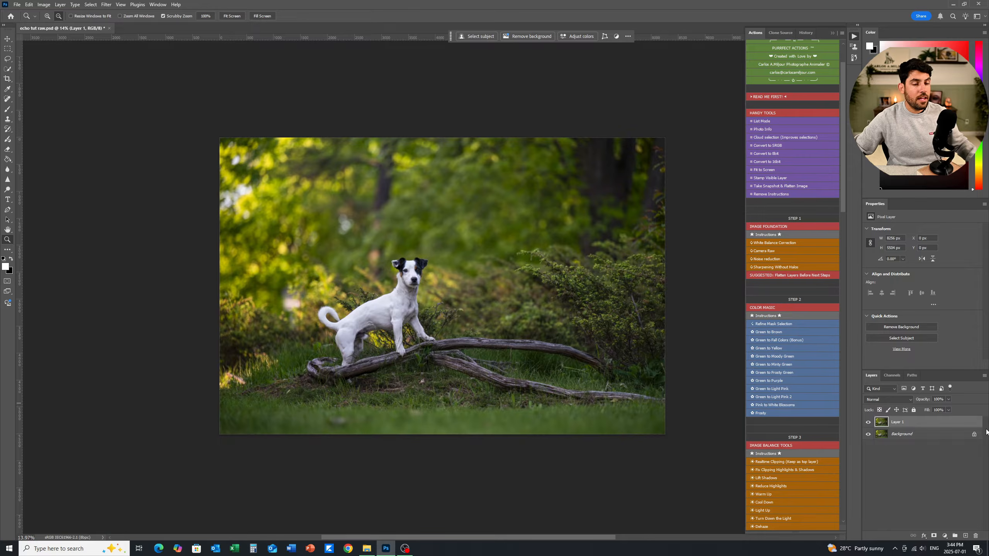
right_click(909, 421)
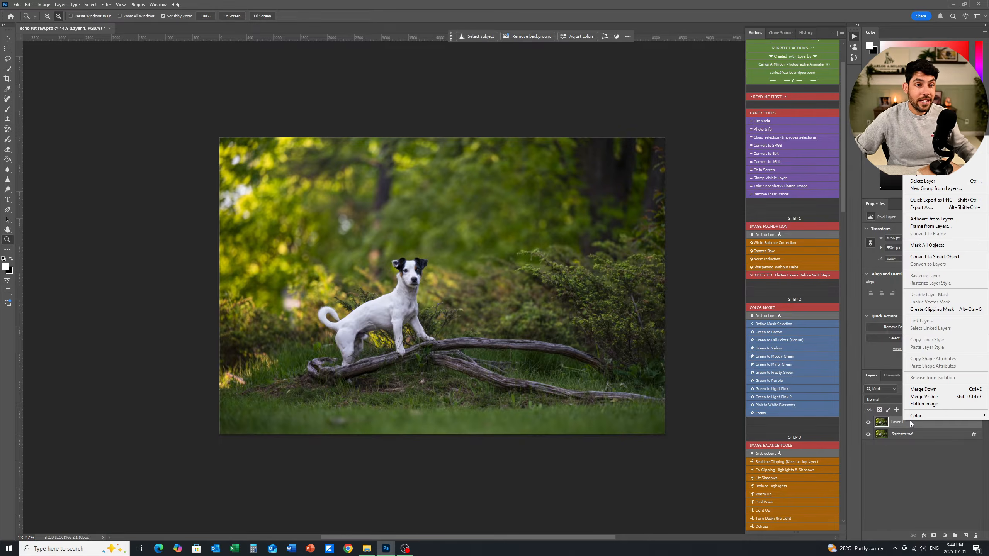
click(920, 404)
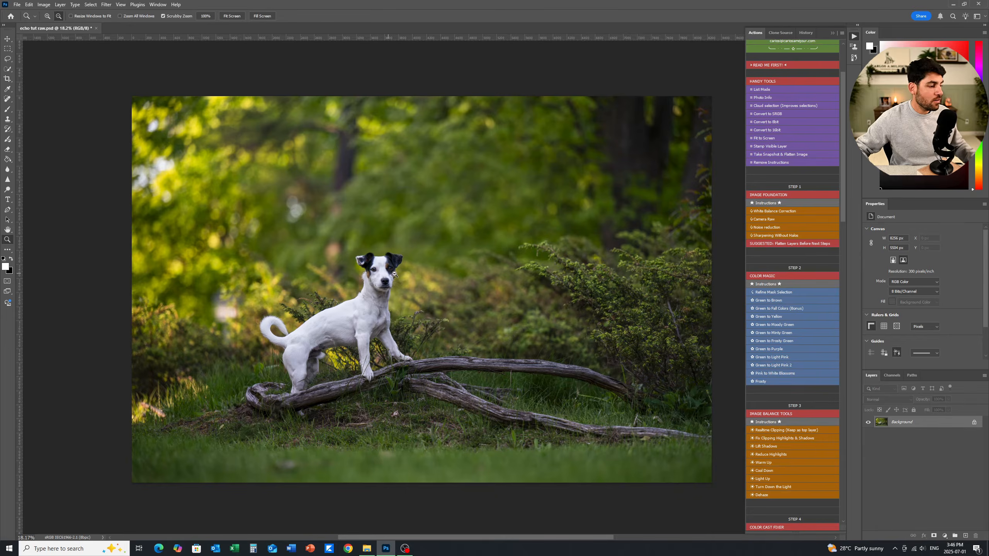
- Run the Sharpening Without Halos action with the dog's head in view and continue through its message
drag(385, 276, 430, 277)
key(b)
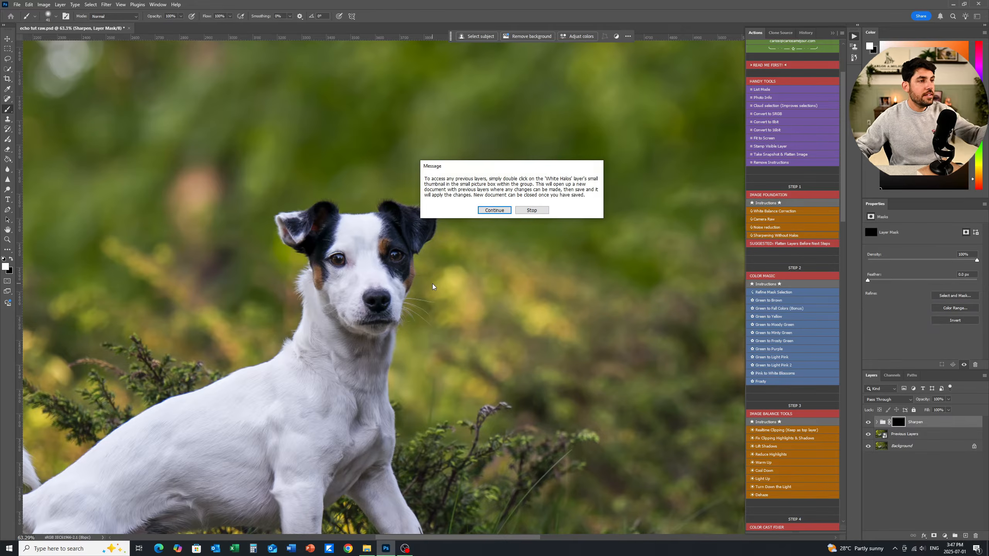
click(495, 211)
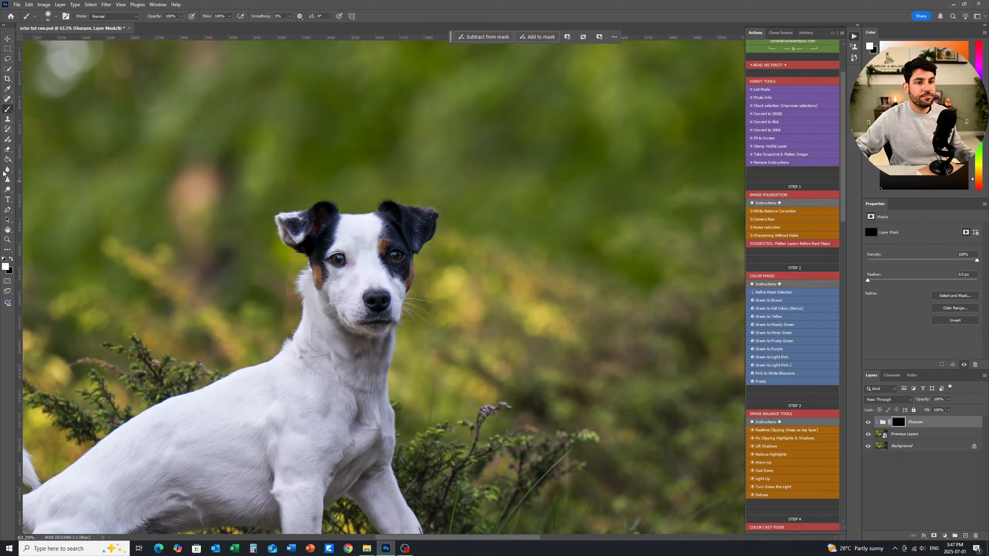
- Paint white on the Sharpen group's mask over both of the dog's eyes and its nose
scroll(348, 263, up, 5)
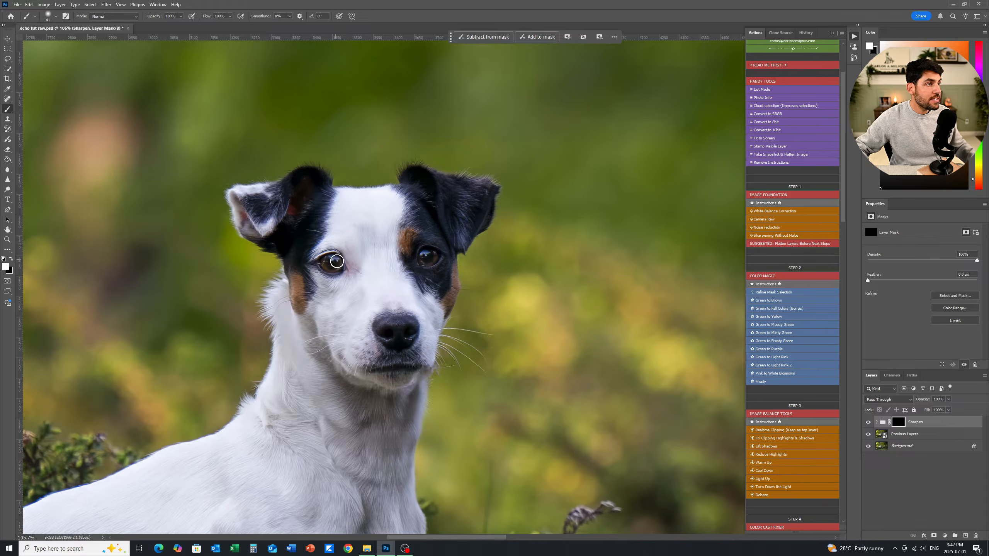
alt+drag(337, 262, 342, 264)
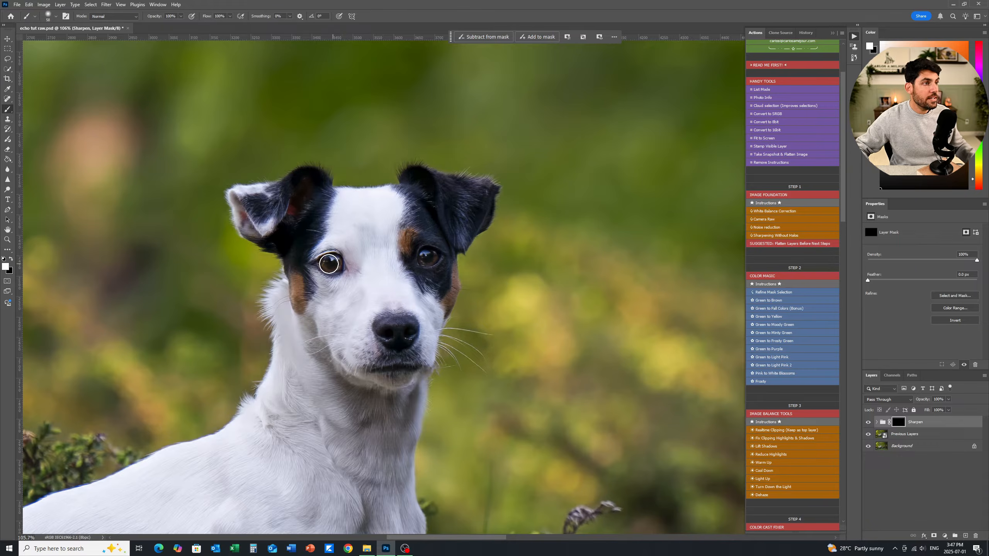
alt+drag(425, 258, 416, 258)
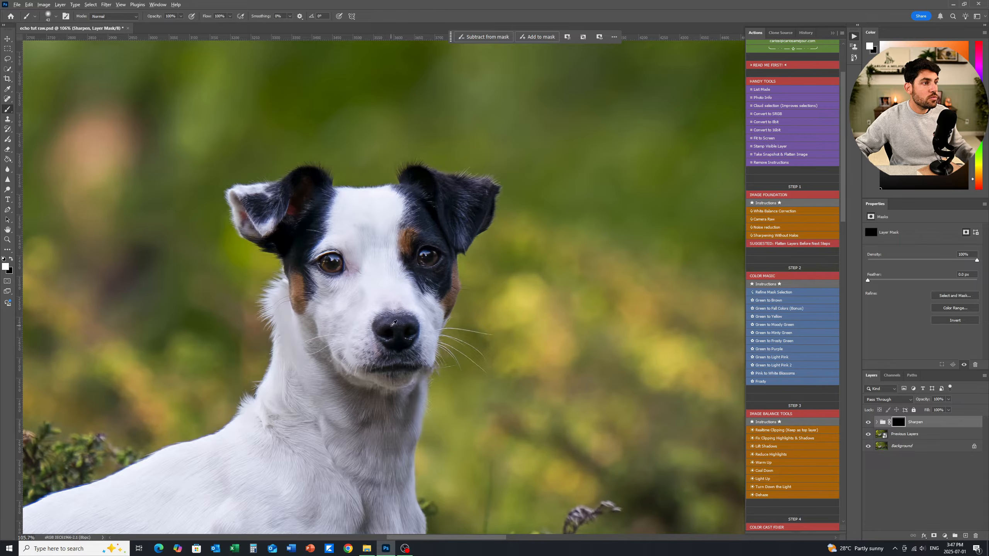
alt+drag(393, 323, 395, 333)
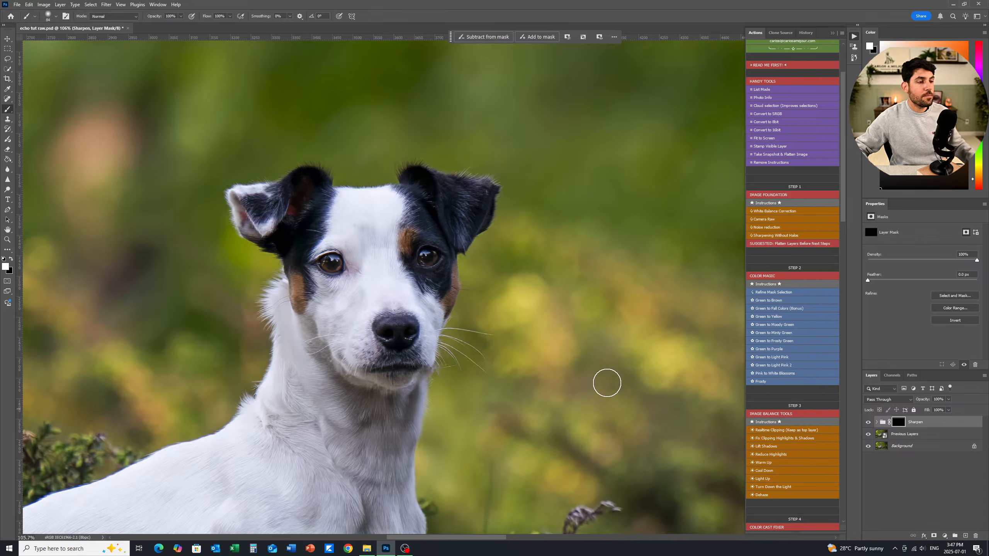
- Check the sharpened photo as a whole and flatten all layers into the background
key(z)
drag(676, 259, 477, 270)
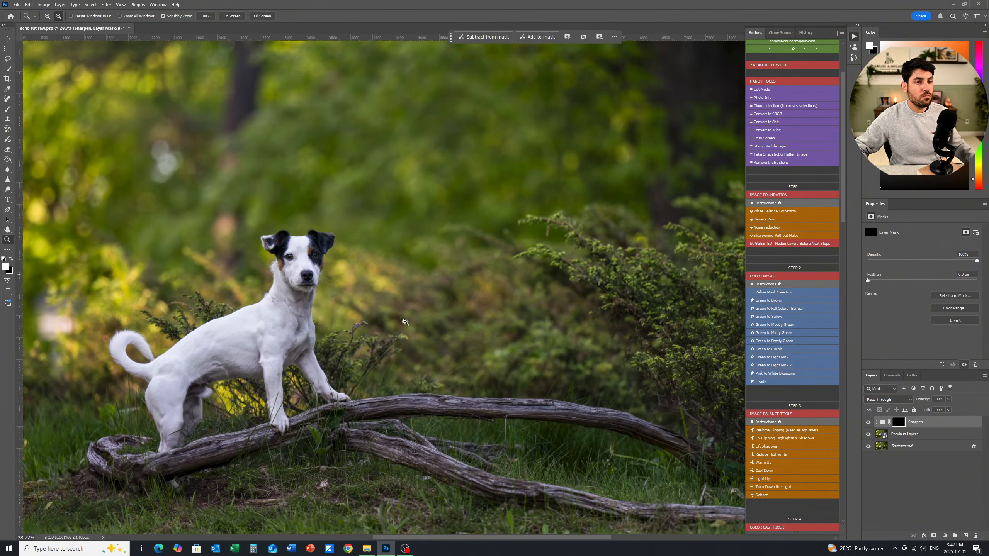
drag(580, 283, 510, 283)
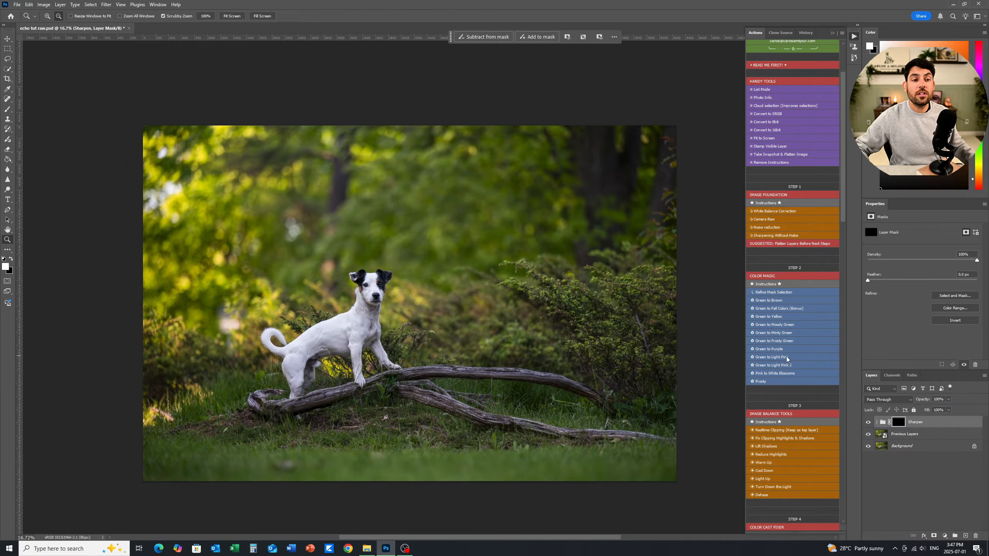
right_click(915, 448)
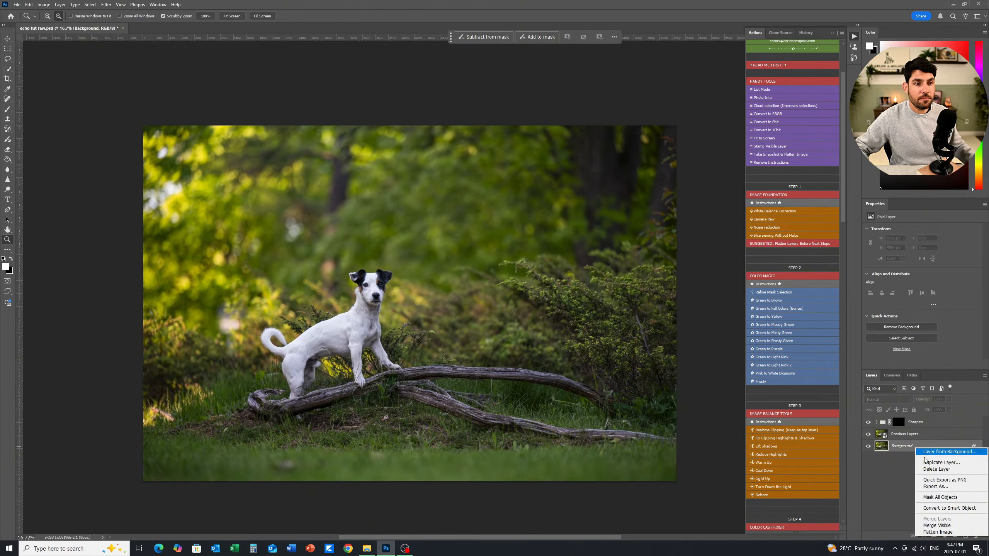
click(938, 532)
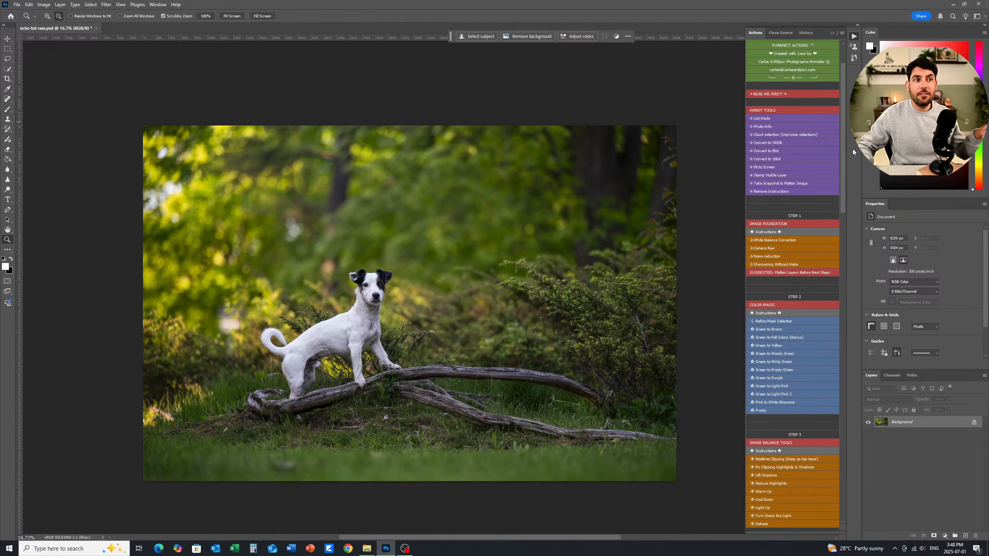
- Run the Realtime Clipping action and inspect the clipped areas on the dog's head and along the log
drag(844, 154, 844, 225)
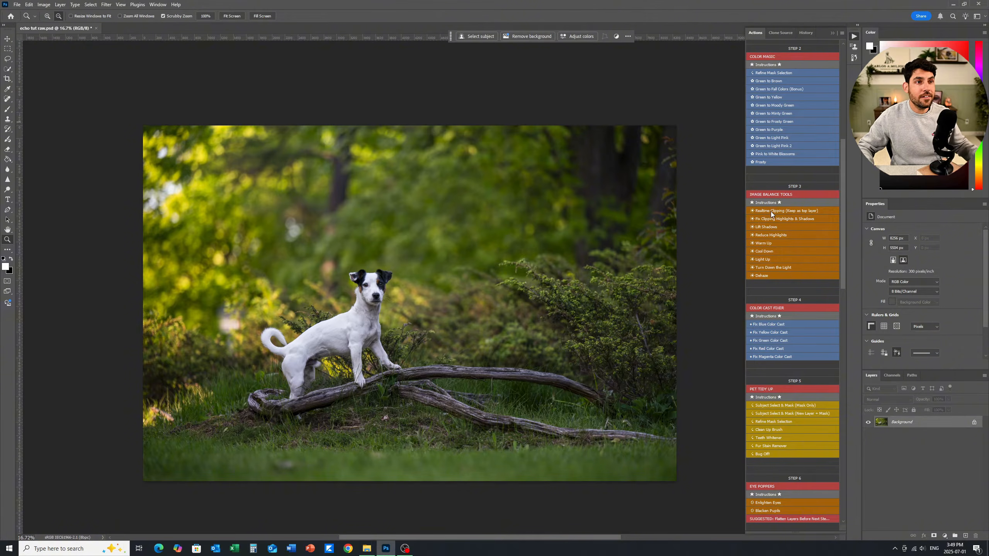
click(781, 212)
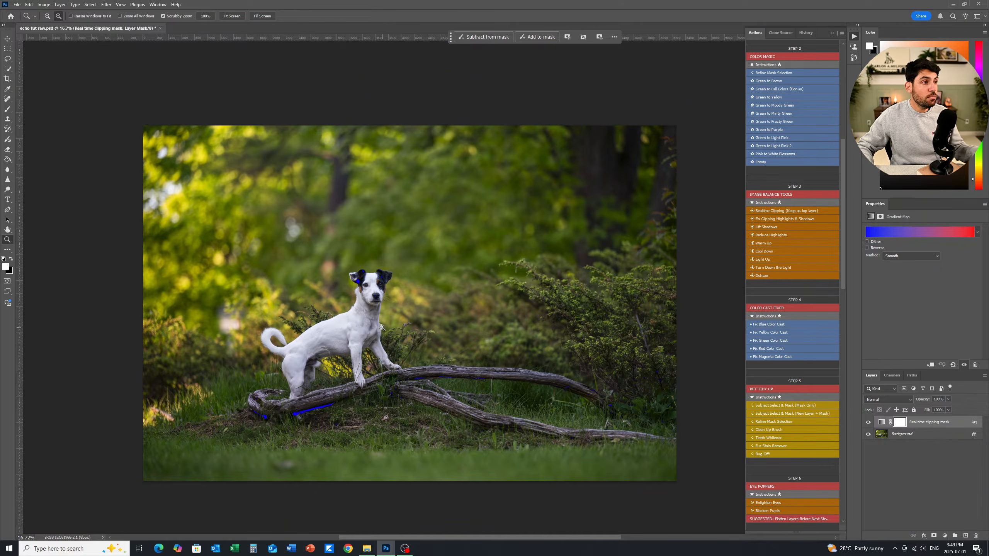
drag(373, 277, 440, 279)
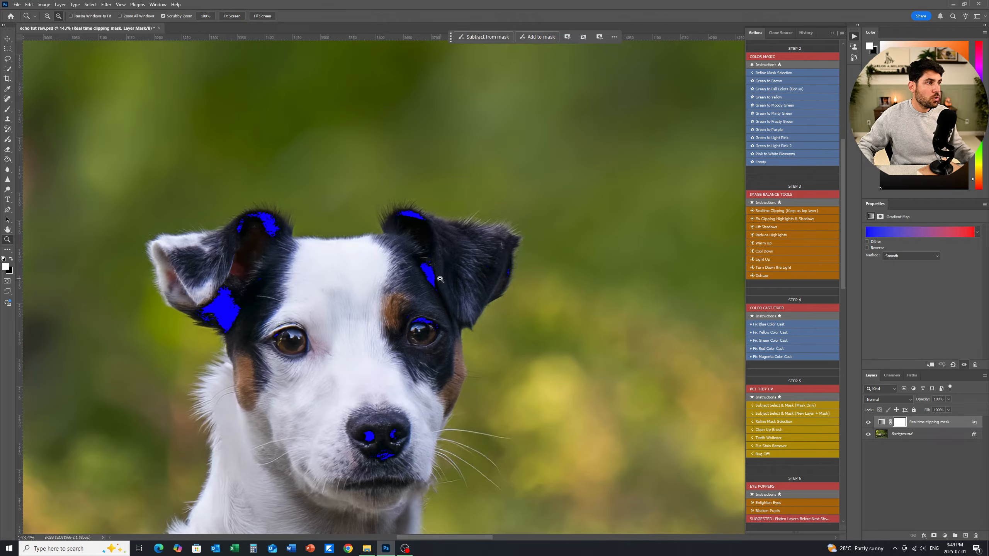
drag(265, 369, 212, 384)
drag(309, 387, 411, 241)
click(491, 274)
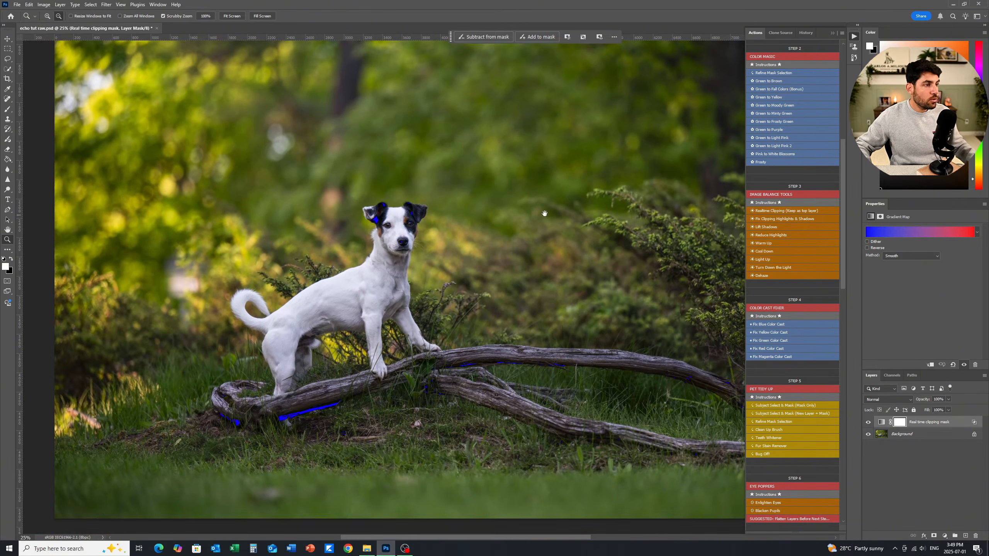
drag(542, 216, 513, 239)
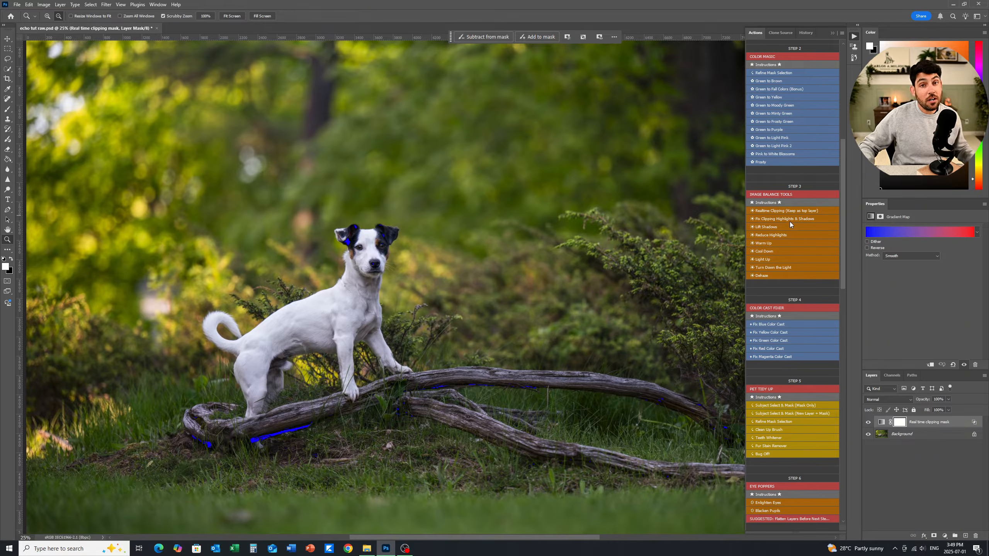
key(ctrl+0)
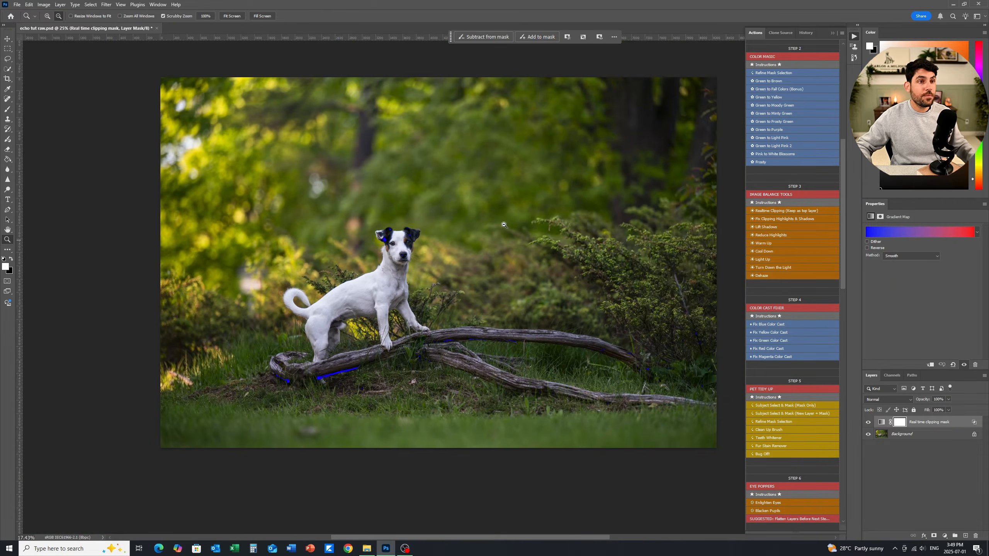
- Run the Fix Clipping Highlights & Shadows action and place the Real time clipping mask layer above its layer
click(793, 219)
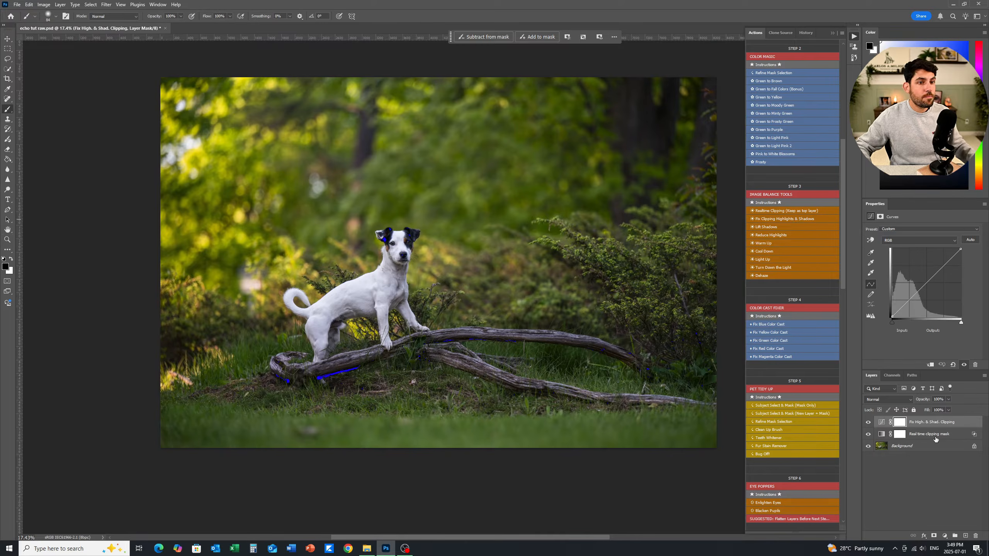
drag(930, 435, 907, 421)
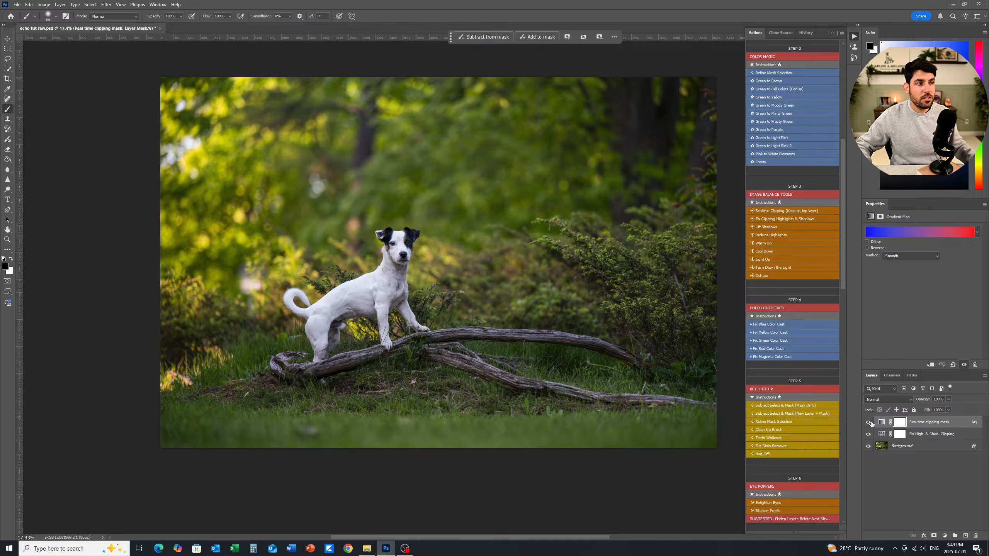
- Compare the photo without and with the clipping fix, and delete the Real time clipping mask layer
click(870, 435)
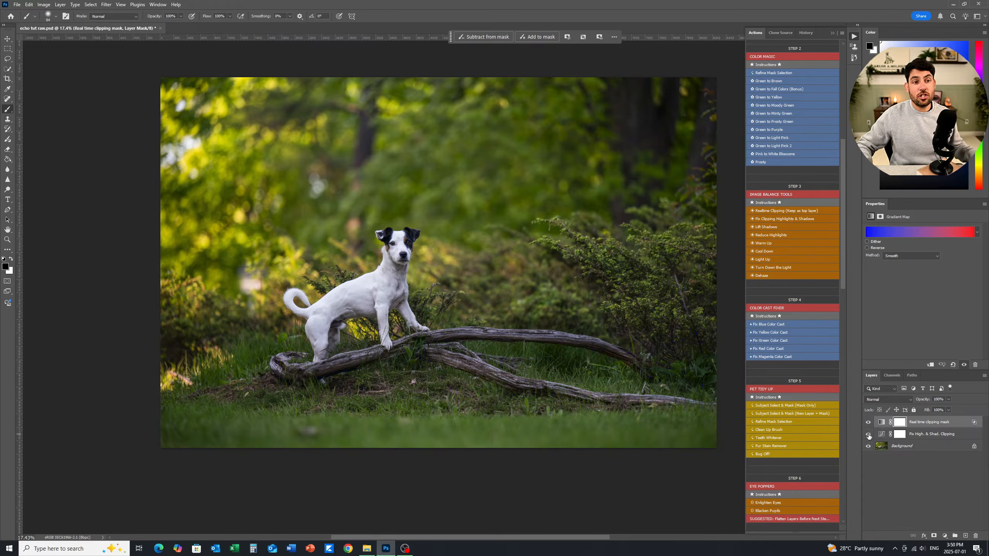
click(869, 435)
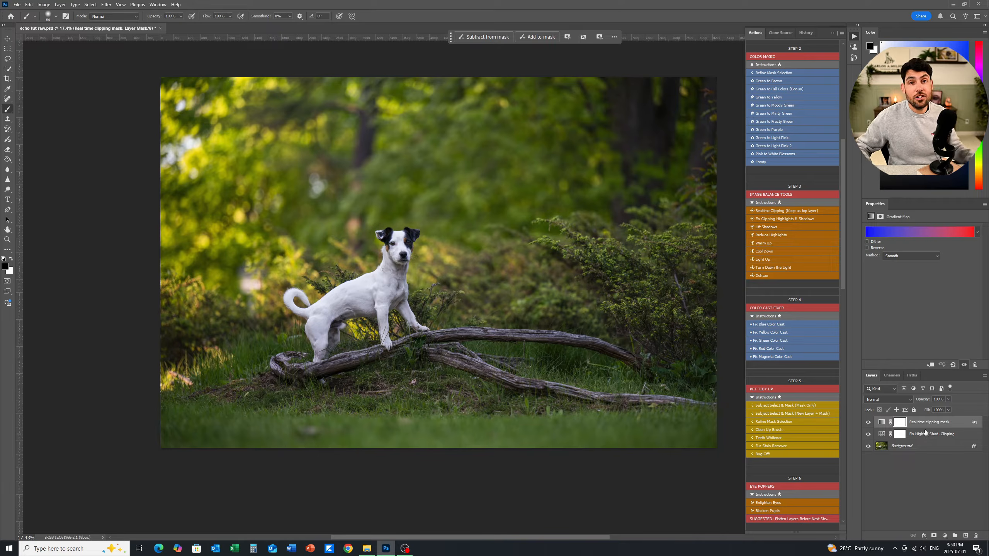
drag(928, 423, 977, 536)
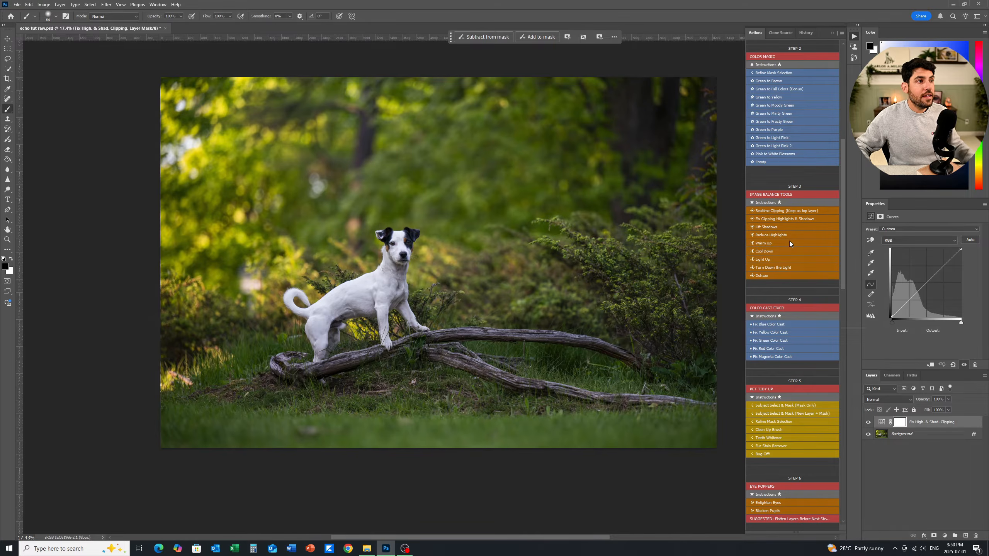
- Run the Warm Up action, set its layer's opacity to 50%, and compare the photo without and with it
click(768, 242)
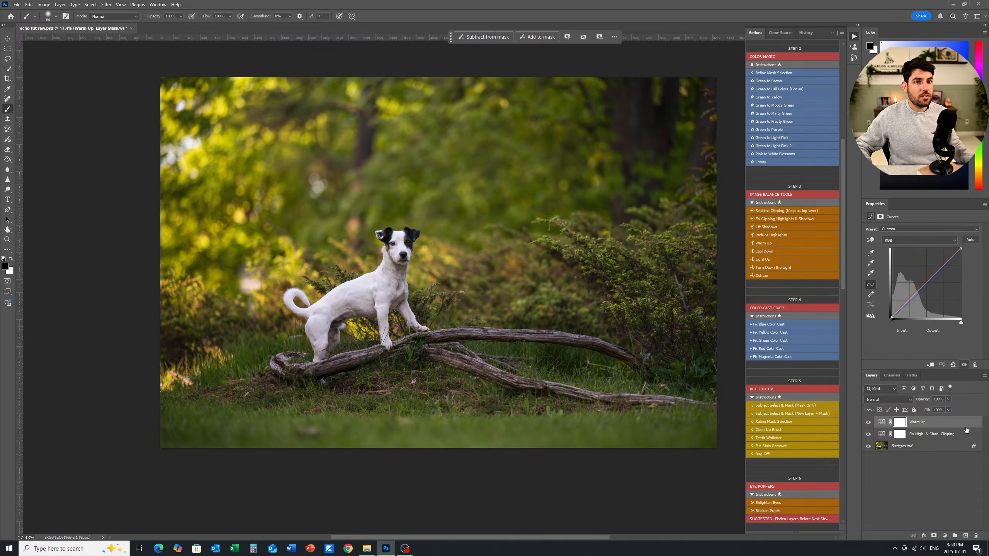
click(948, 400)
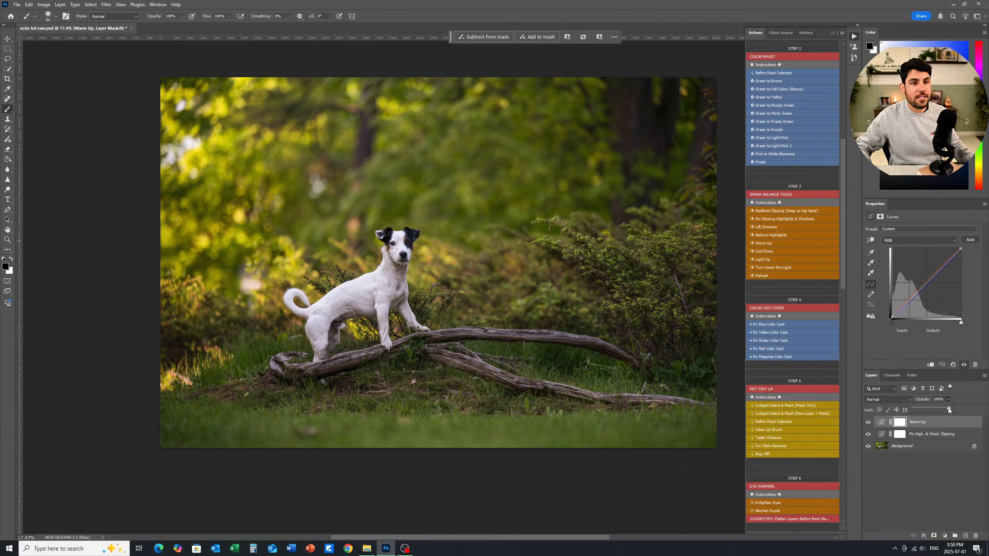
drag(946, 409, 931, 408)
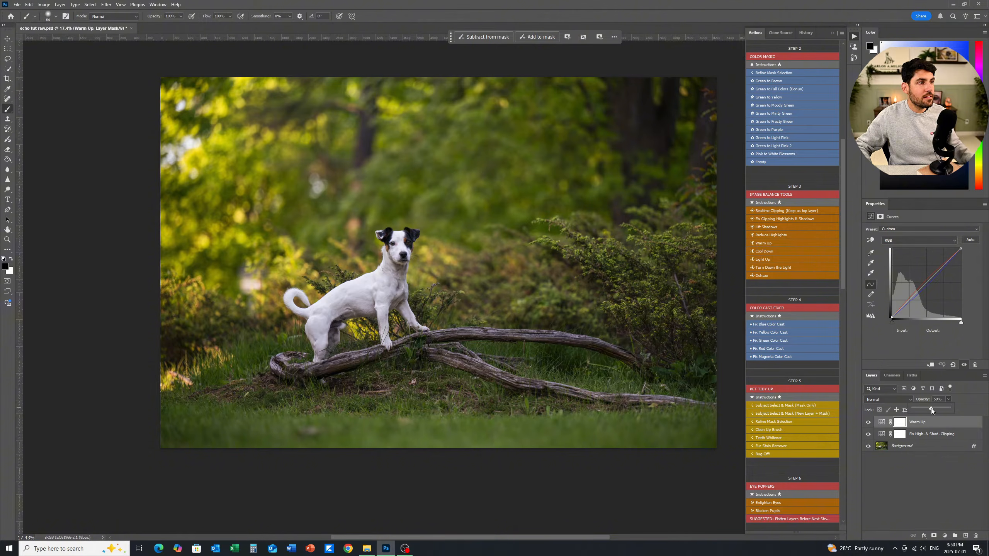
click(869, 422)
click(869, 422)
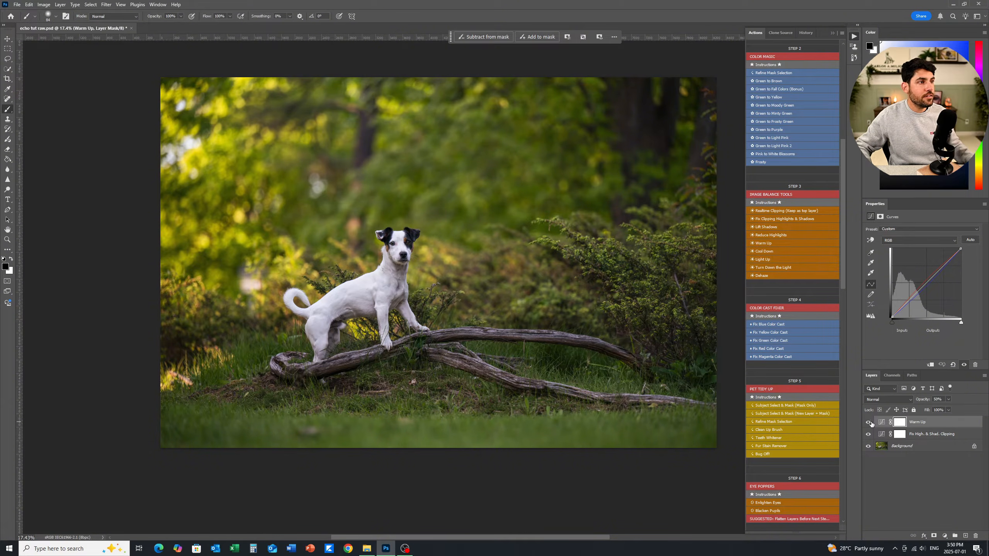
- Run the Light Up action, set its layer's opacity to 80%, and compare the photo without and with it
click(769, 260)
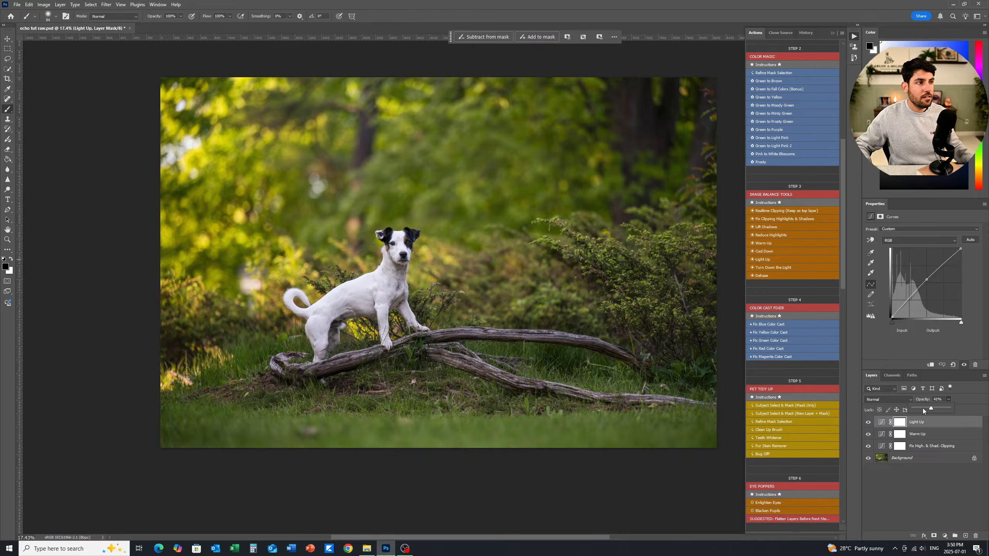
drag(923, 409, 899, 409)
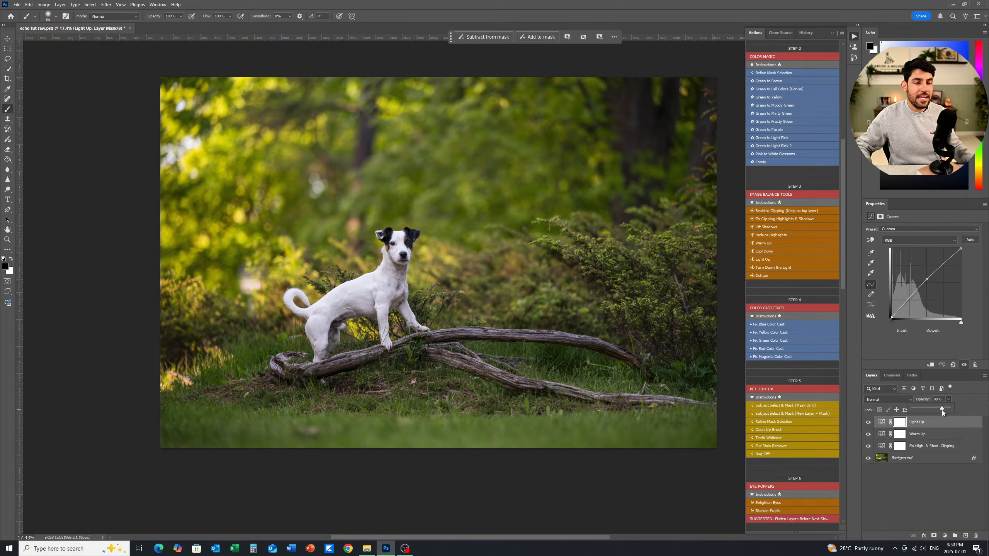
click(868, 424)
click(868, 425)
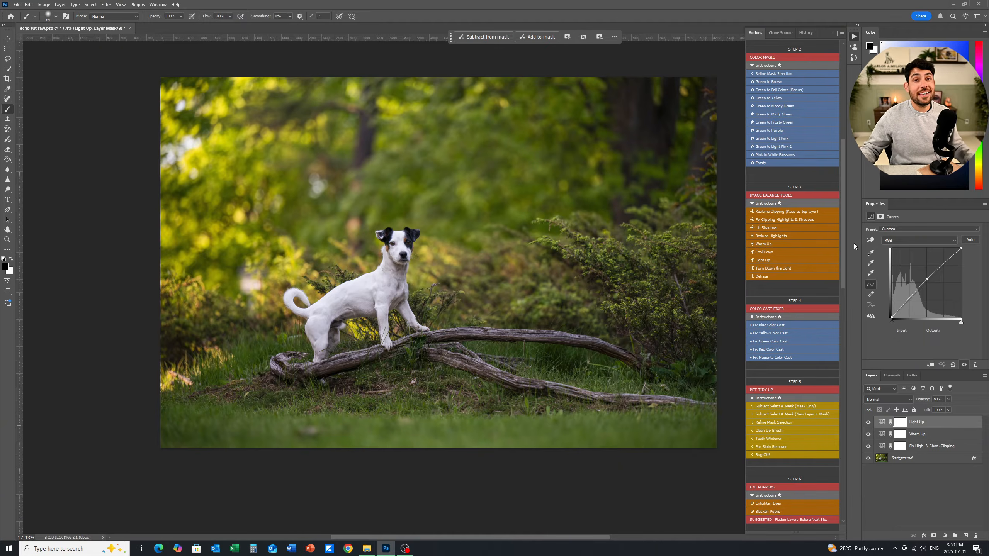
- Run the Fix Blue Color Cast action and paint white on its mask over the dog's ears and muzzle
drag(843, 242, 844, 273)
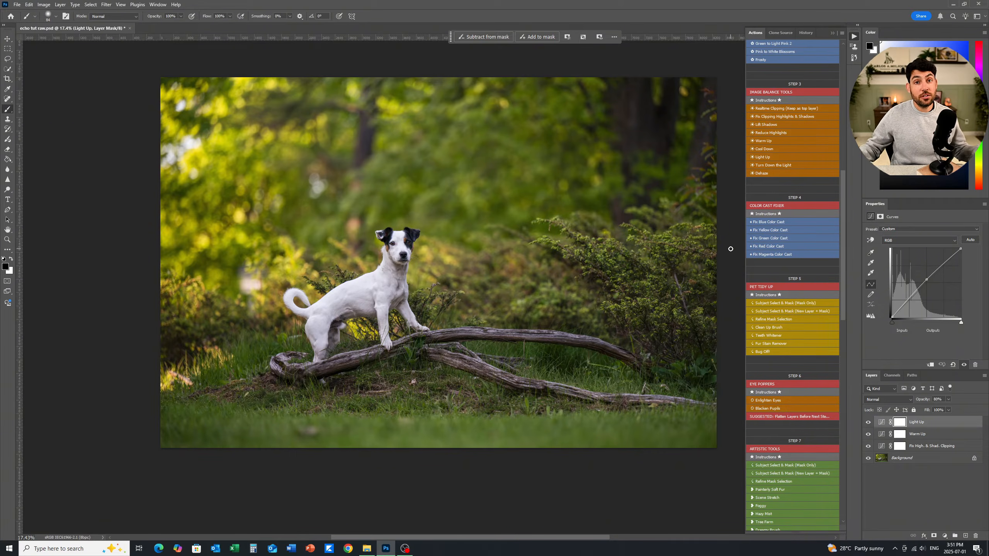
click(771, 224)
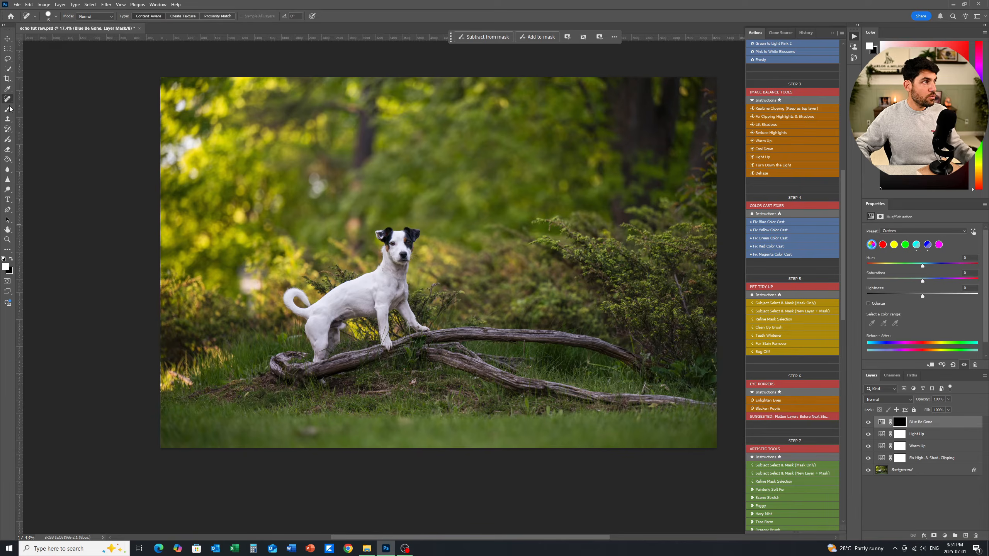
key(z)
drag(362, 299, 422, 289)
key(space)
drag(523, 229, 494, 327)
key(alt+space)
drag(453, 246, 480, 246)
drag(370, 249, 384, 247)
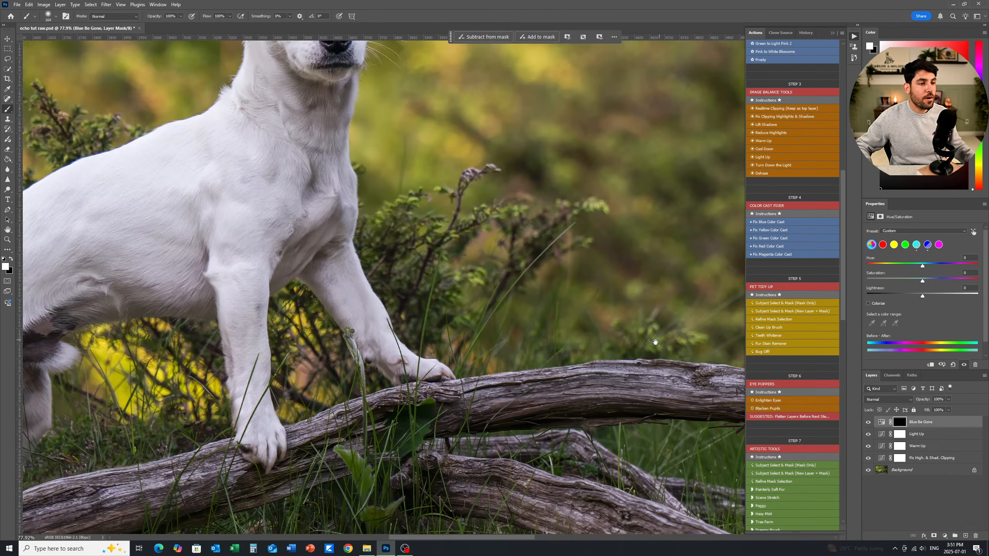
drag(656, 338, 810, 431)
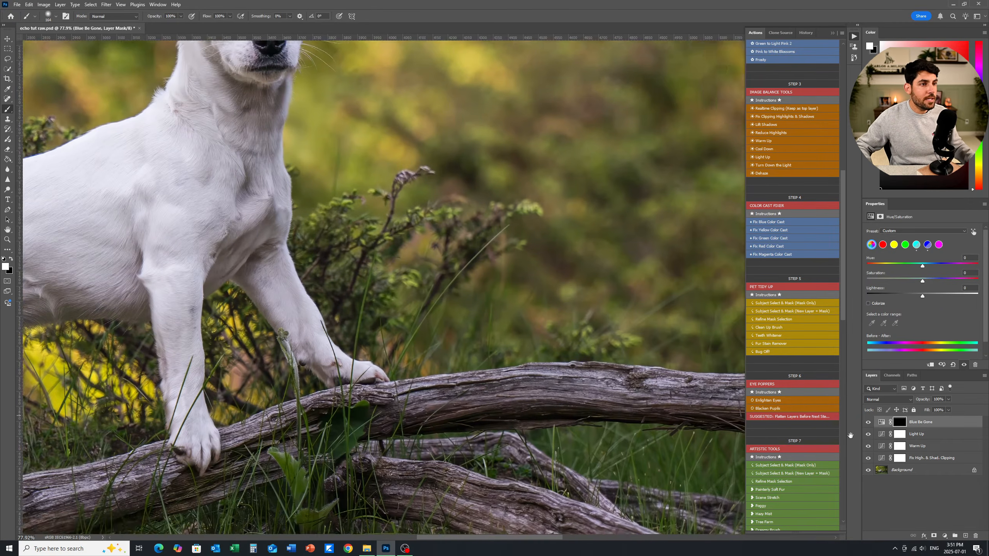
drag(458, 215, 668, 384)
drag(560, 259, 510, 354)
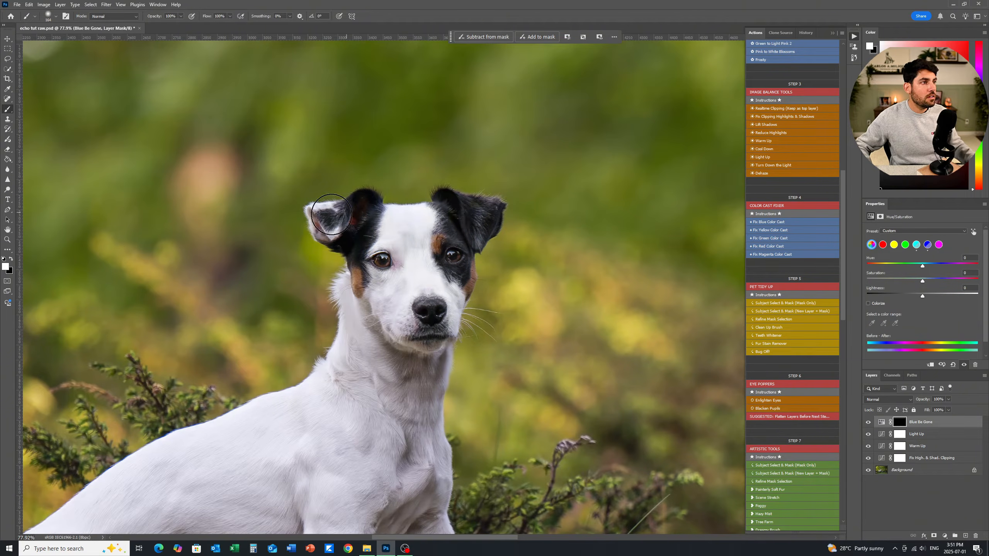
mouse_move(323, 207)
mouse_down()
mouse_move(414, 223)
mouse_move(491, 199)
mouse_move(513, 214)
mouse_up()
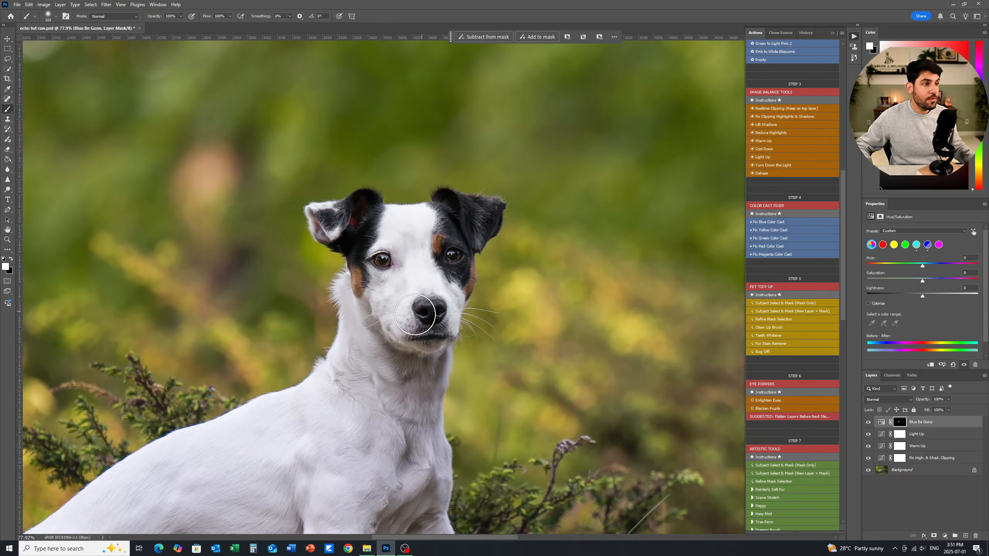
- Compare the dog's head without and with the Blue Be Gone layer
click(868, 422)
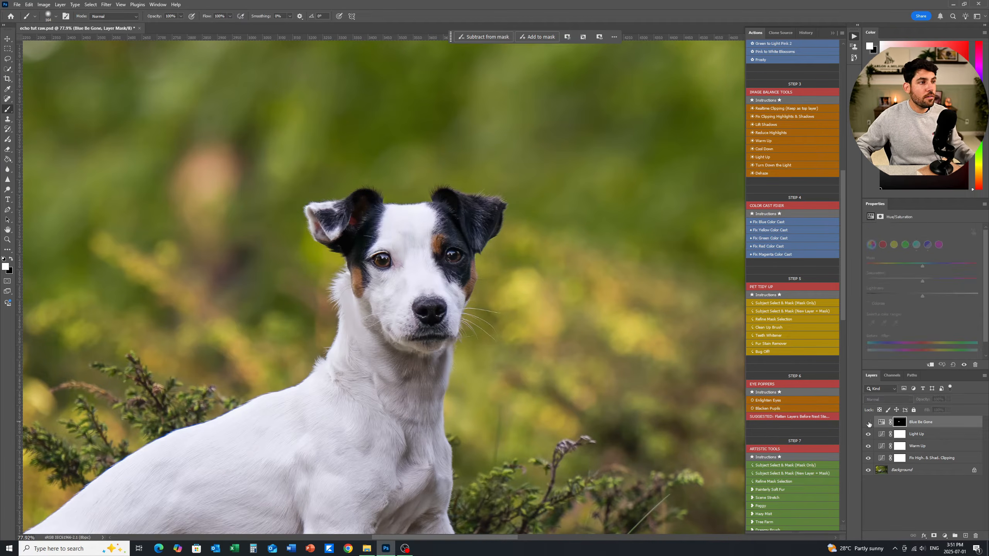
click(869, 423)
click(868, 423)
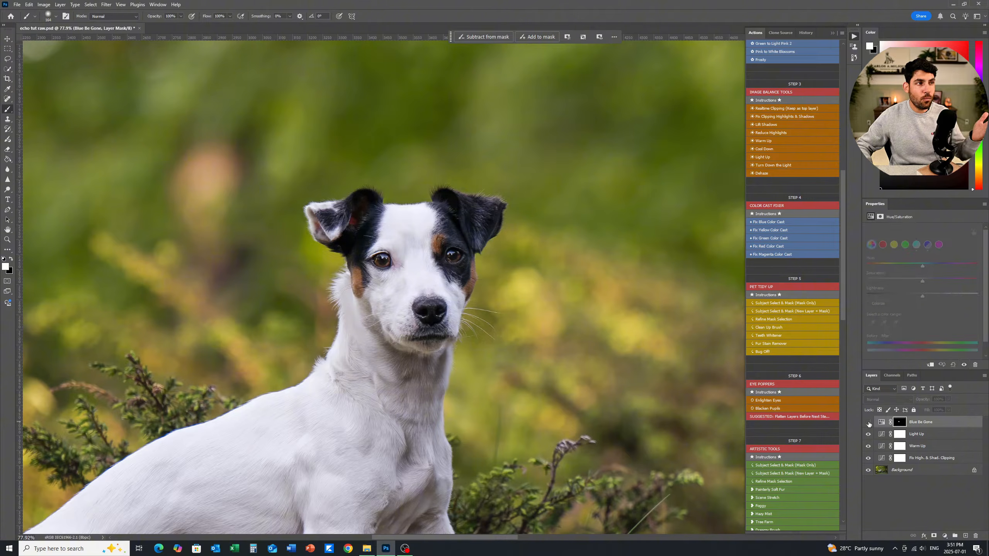
click(869, 422)
click(868, 422)
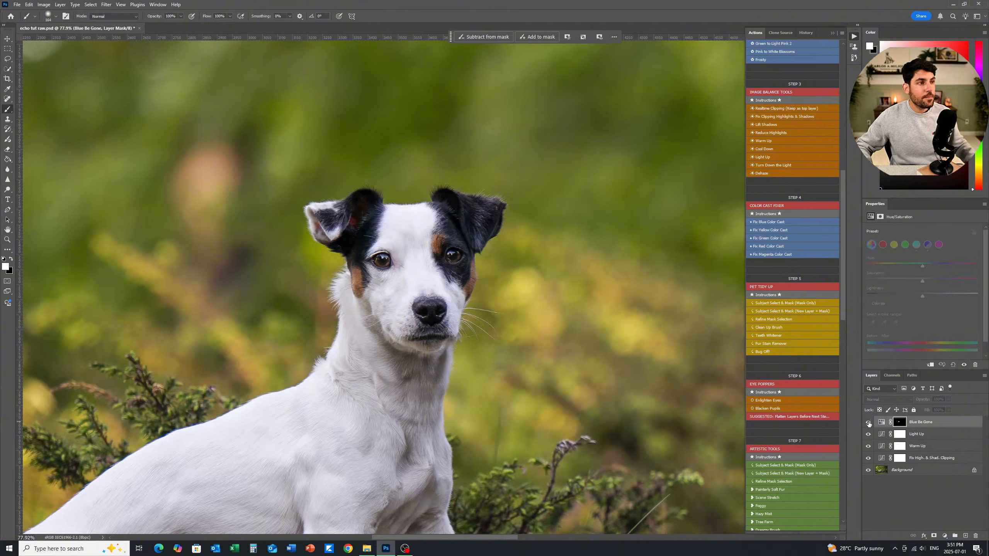
click(869, 423)
- Enlarge the brush and paint white on the Blue Be Gone mask along the log and its branches
drag(628, 318, 575, 155)
mouse_move(580, 323)
mouse_down()
mouse_move(578, 136)
mouse_move(588, 279)
mouse_move(571, 245)
mouse_up()
mouse_move(588, 220)
mouse_down()
mouse_move(538, 278)
mouse_move(554, 289)
mouse_up()
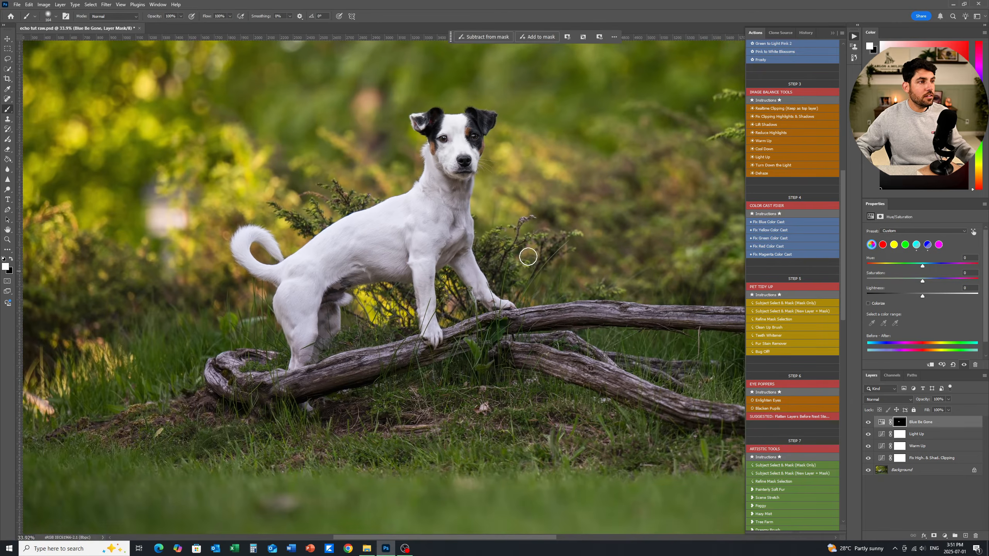
drag(527, 257, 504, 285)
alt+drag(239, 405, 260, 404)
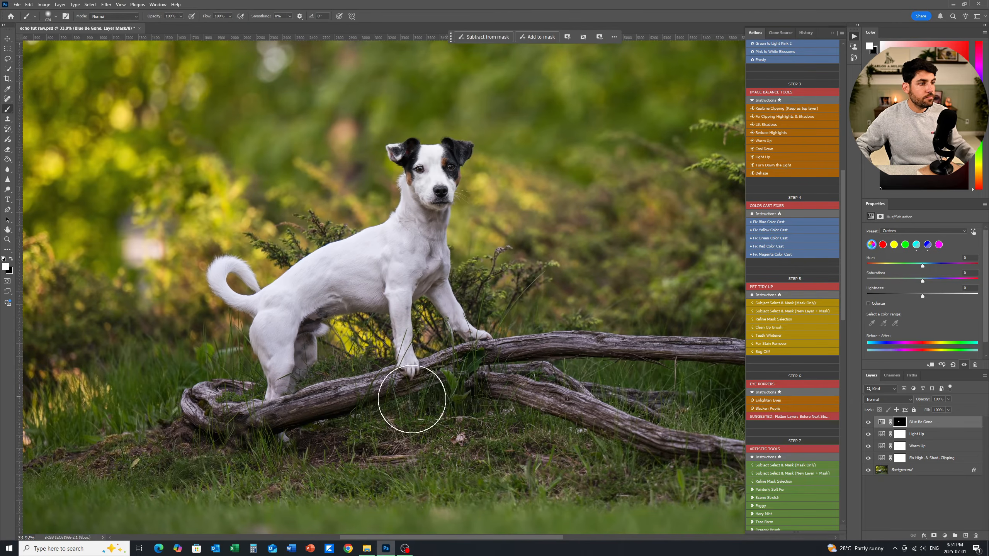
mouse_move(591, 361)
mouse_down()
mouse_move(381, 404)
mouse_move(673, 435)
mouse_up()
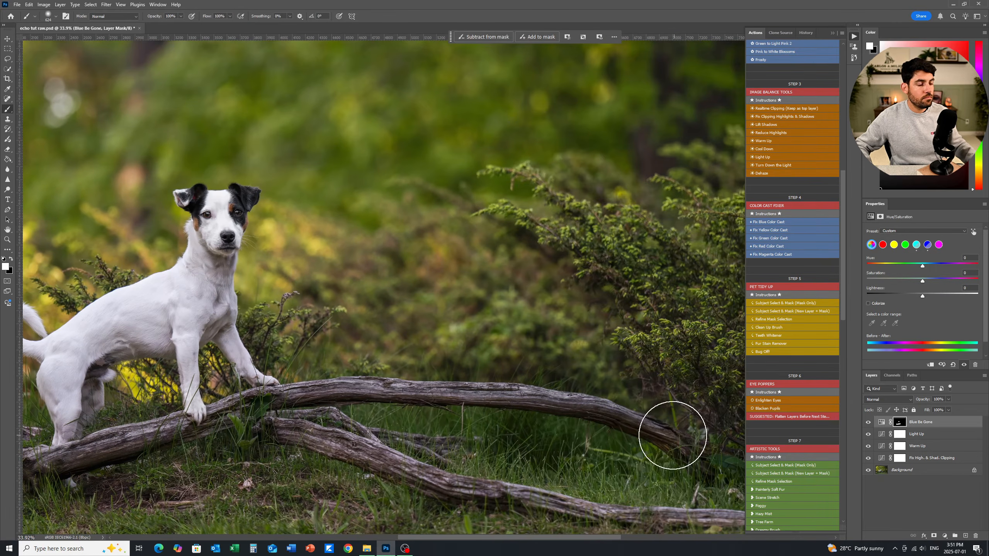
drag(398, 442, 373, 351)
drag(596, 419, 474, 418)
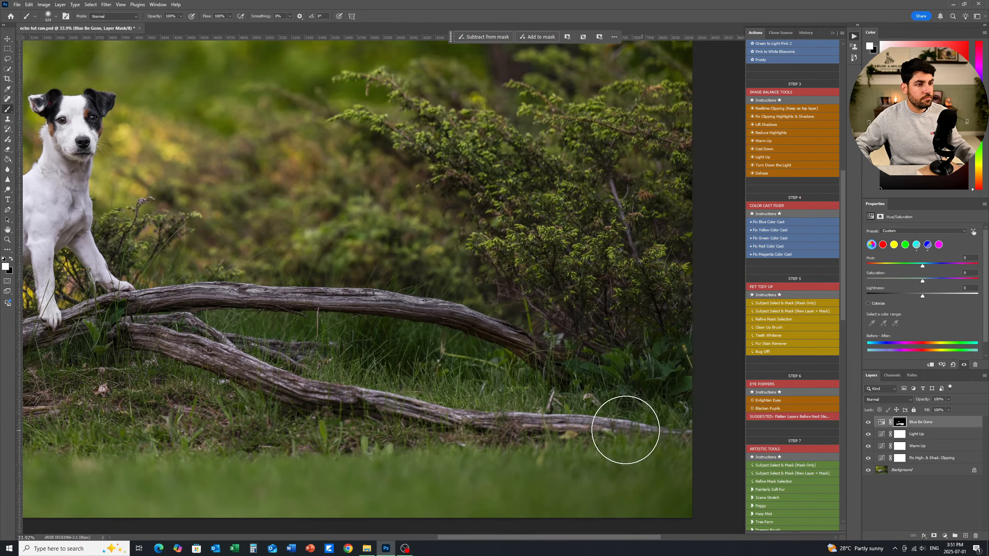
- Check the whole photo and the dog's head up close, and run the Fix Yellow Color Cast action
scroll(502, 317, down, 5)
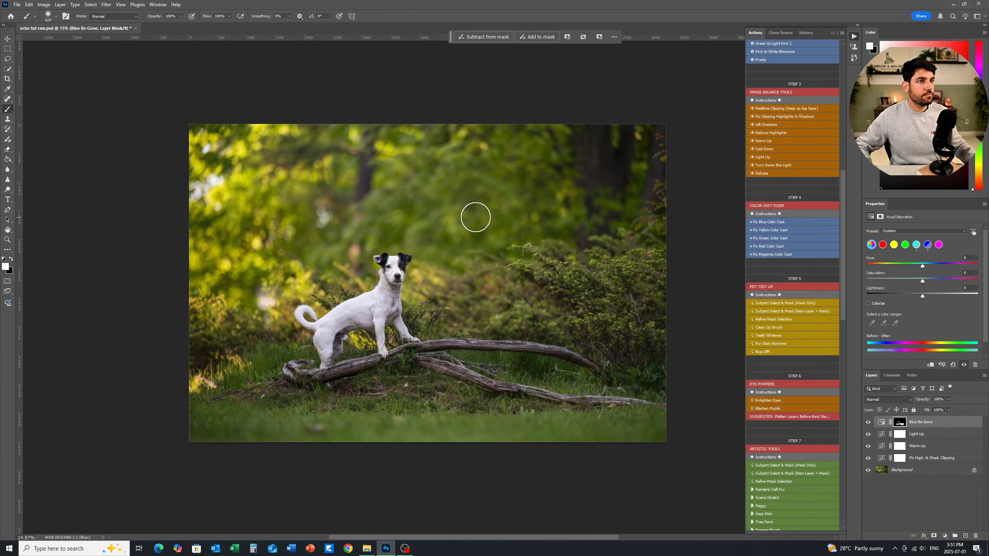
key(z)
drag(395, 285, 438, 283)
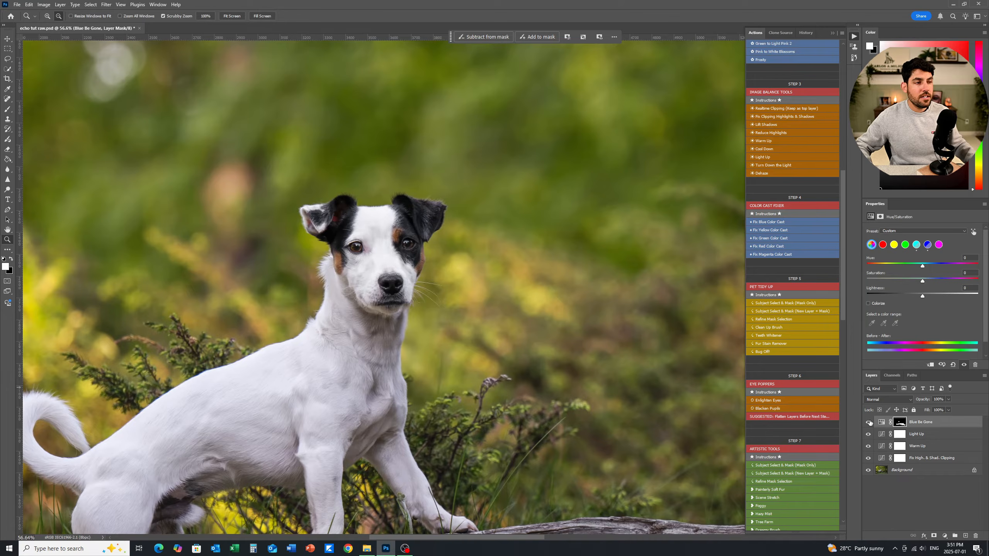
drag(393, 318, 425, 332)
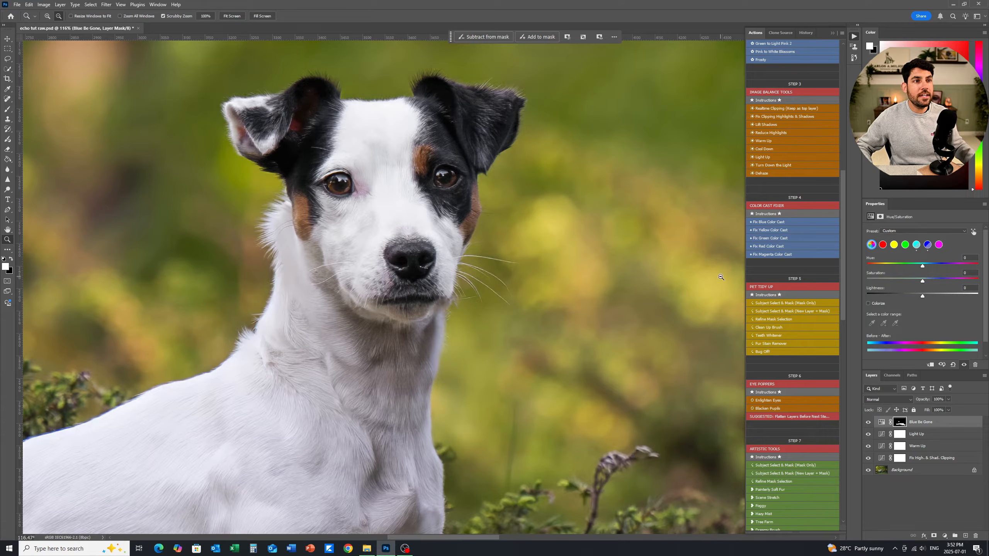
click(770, 230)
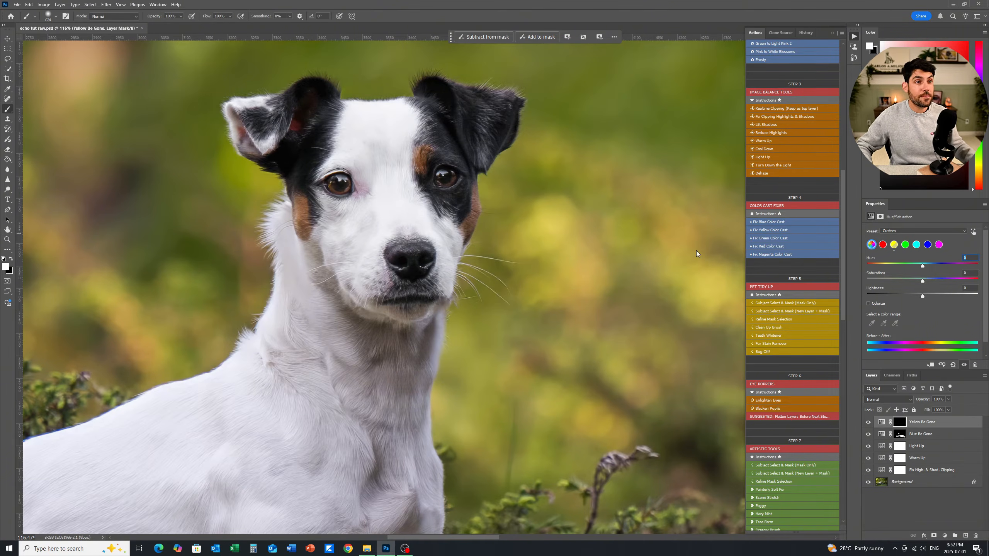
- Compare the dog's head without and with the Yellow Be Gone layer, and run the Fix Green Color Cast action
drag(400, 296, 292, 314)
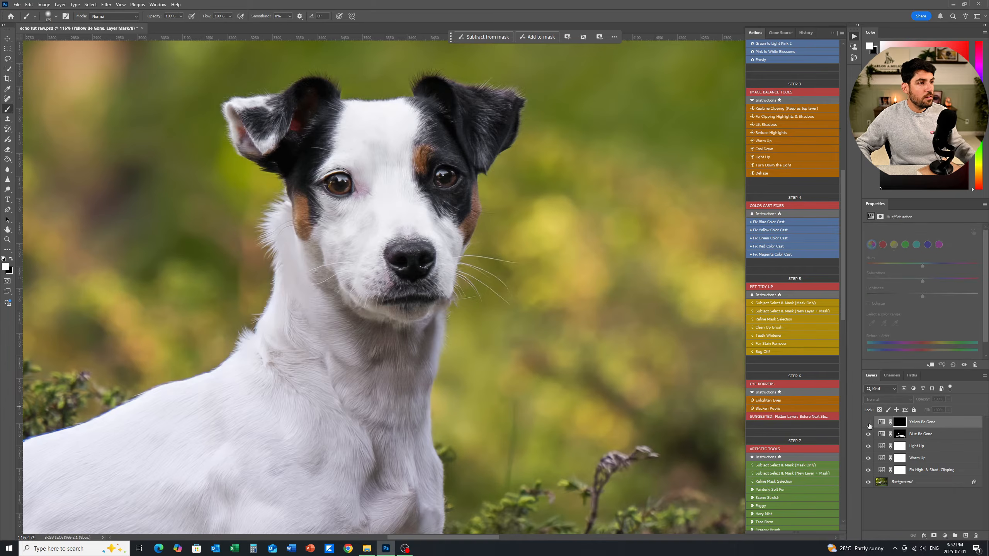
drag(515, 361, 550, 358)
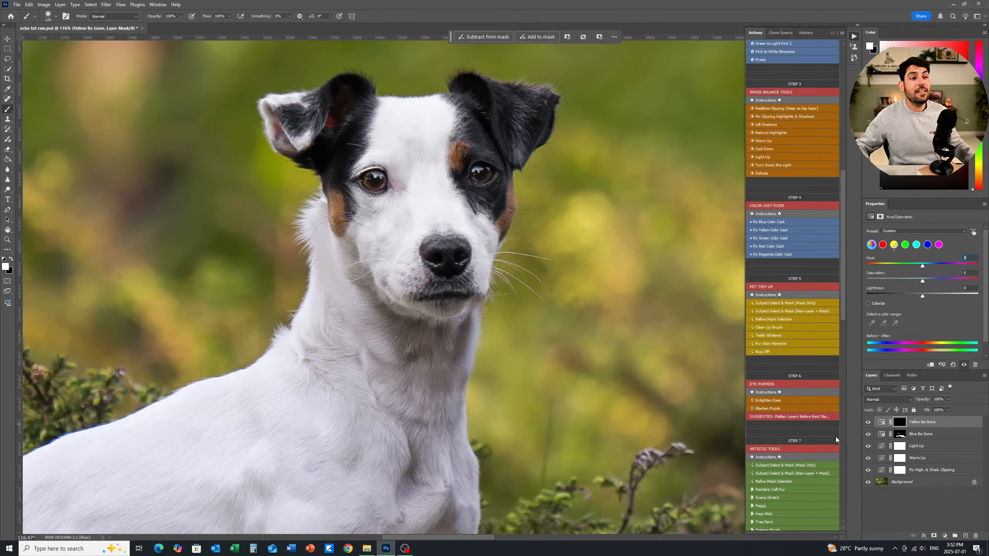
click(770, 237)
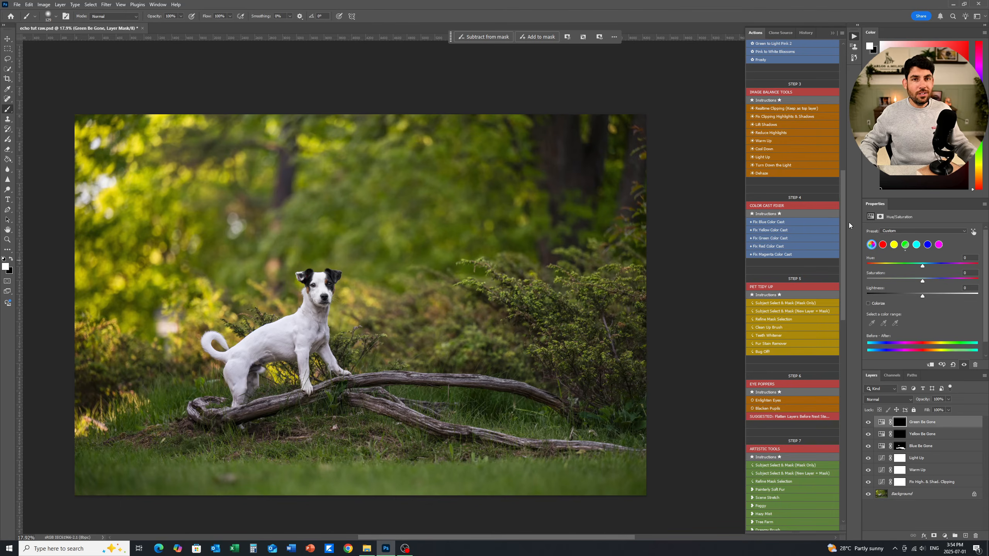
- Run the Enlighten Eyes action and paint white over both of the dog's irises with a small brush
drag(844, 238, 841, 275)
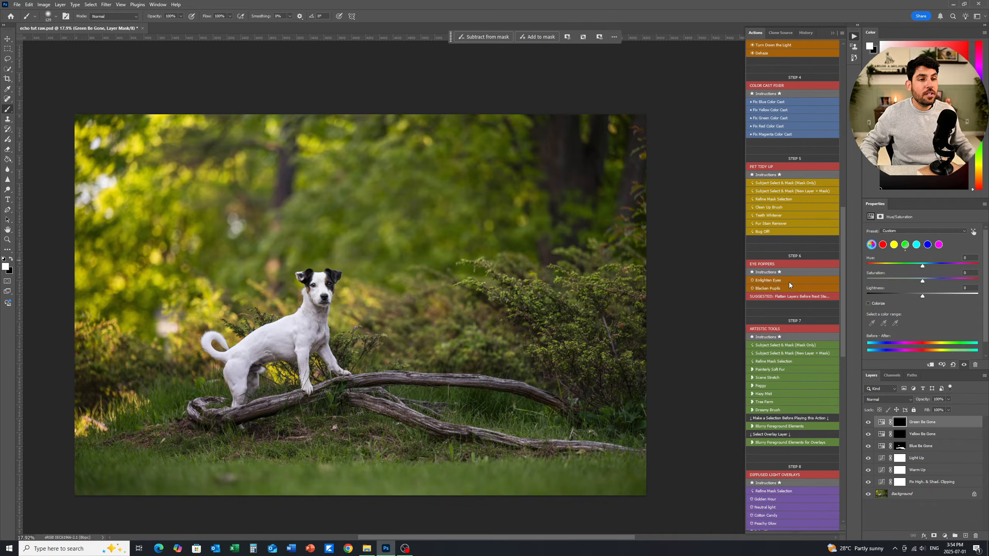
click(769, 280)
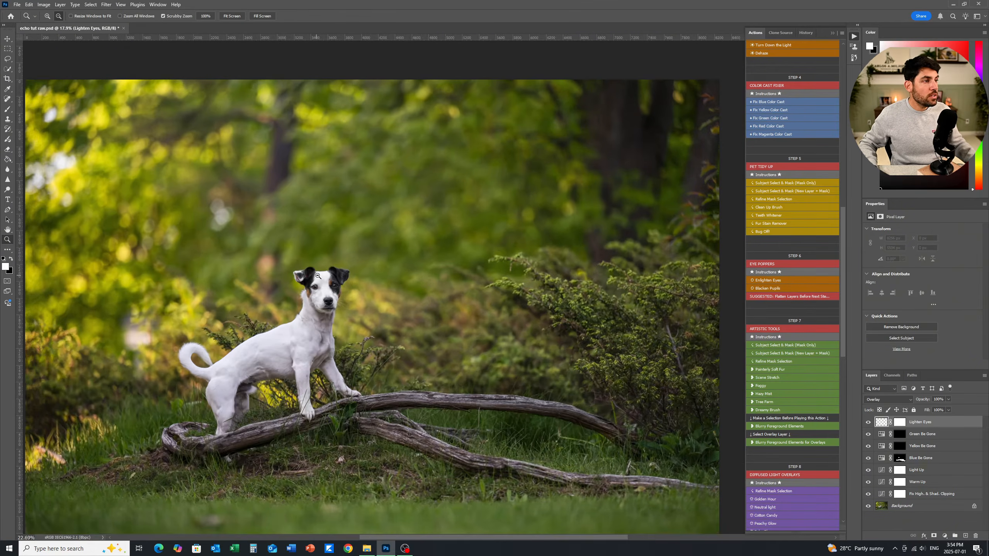
drag(318, 276, 361, 272)
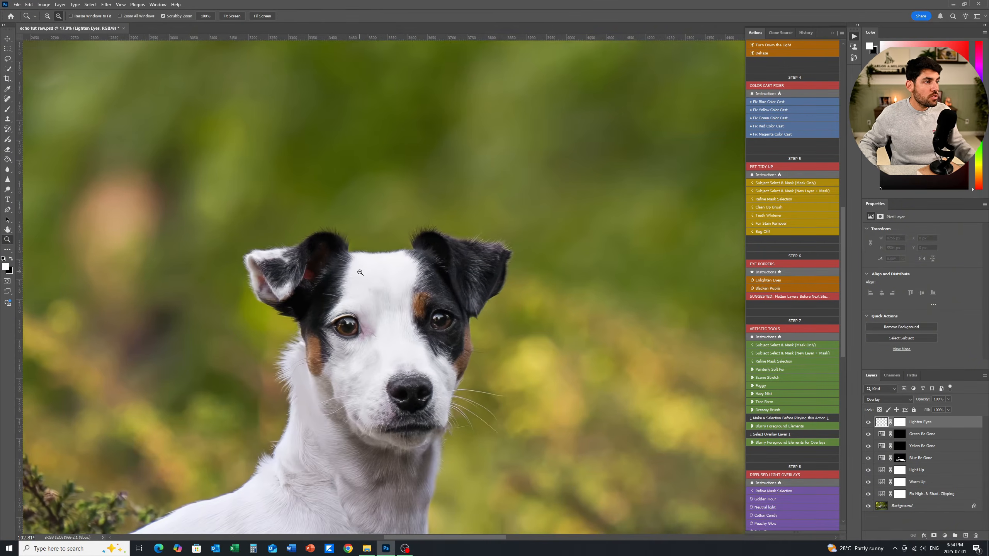
mouse_move(368, 335)
mouse_down()
mouse_move(384, 291)
mouse_move(353, 285)
mouse_up()
drag(375, 279, 371, 278)
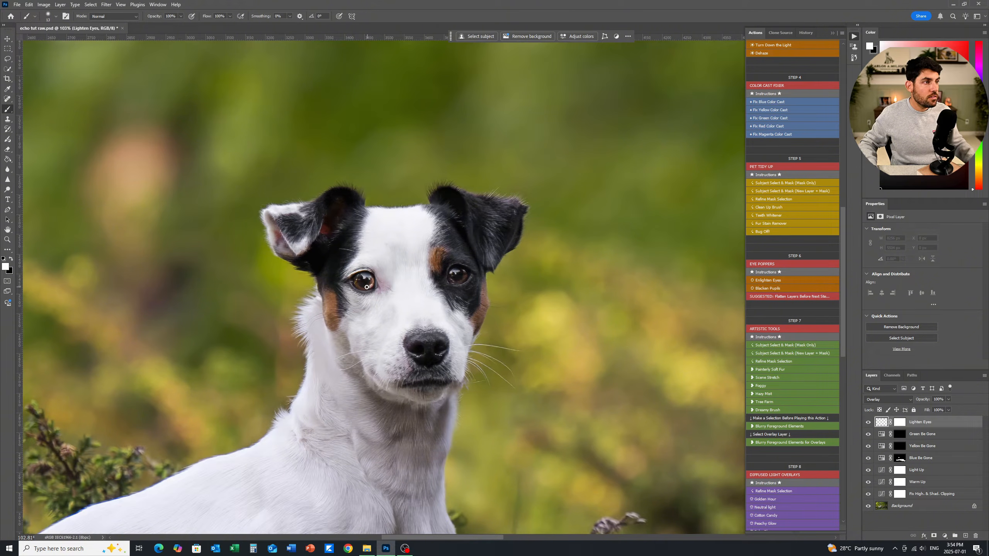
click(354, 281)
drag(356, 281, 361, 279)
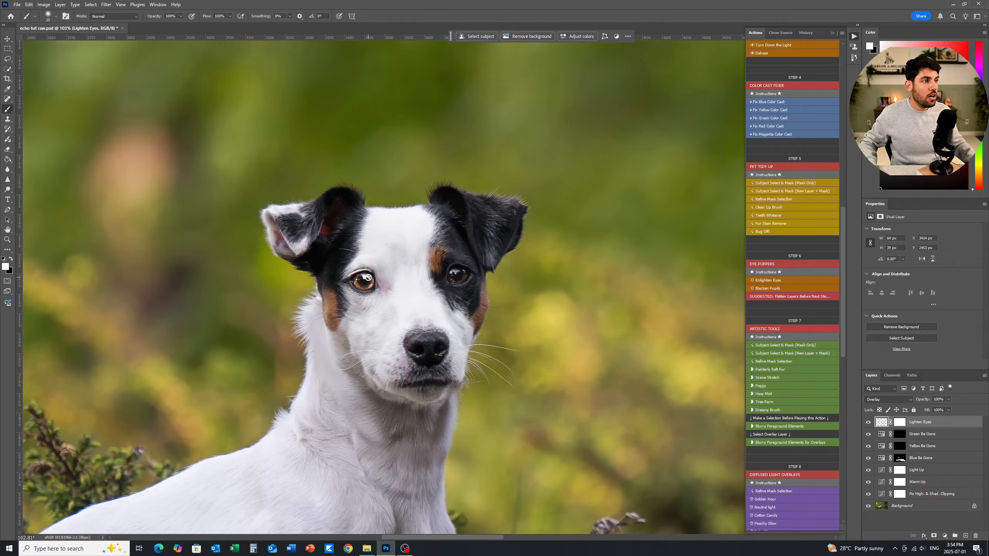
drag(451, 274, 463, 272)
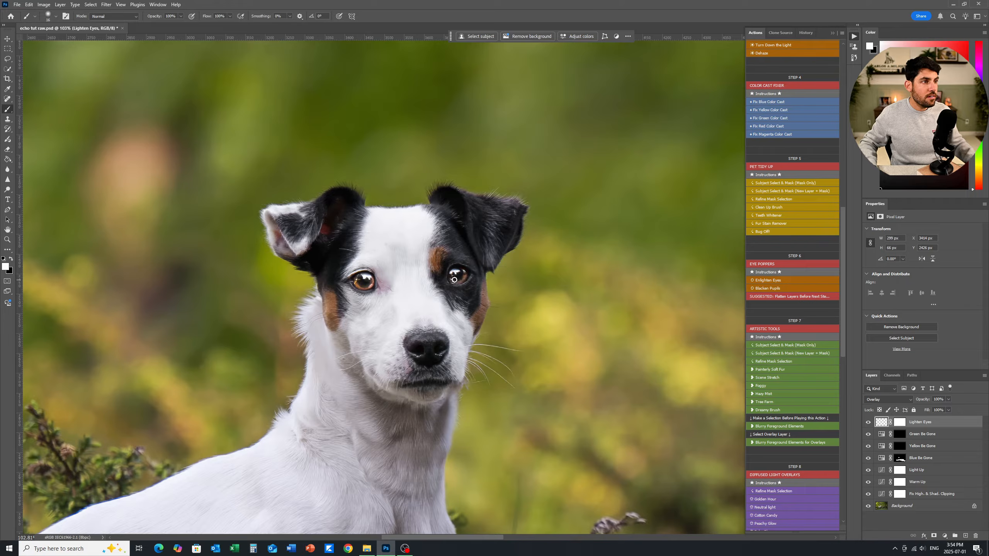
- Lower the Lighten Eyes layer's opacity to 30% and compare the dog's eyes without and with the layer
scroll(548, 296, down, 4)
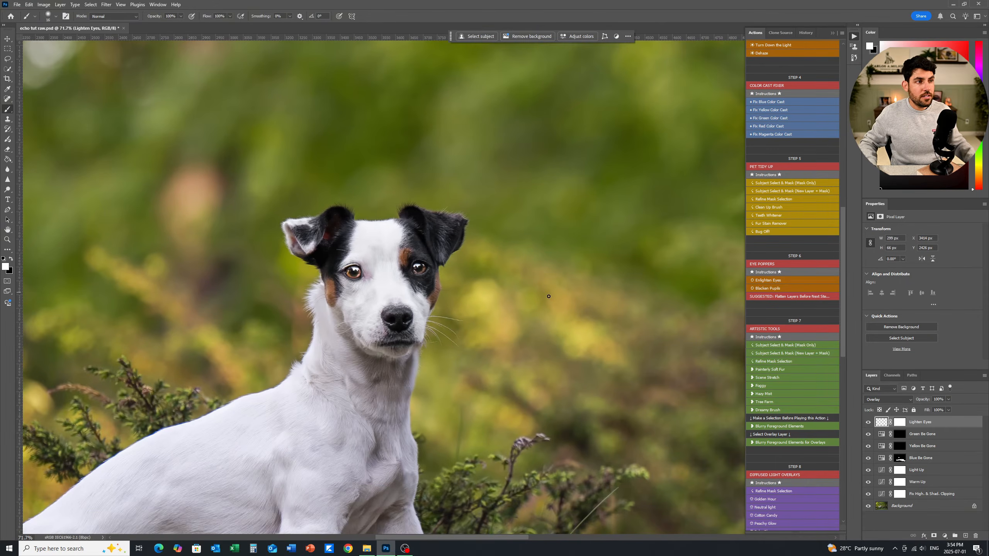
scroll(548, 297, down, 2)
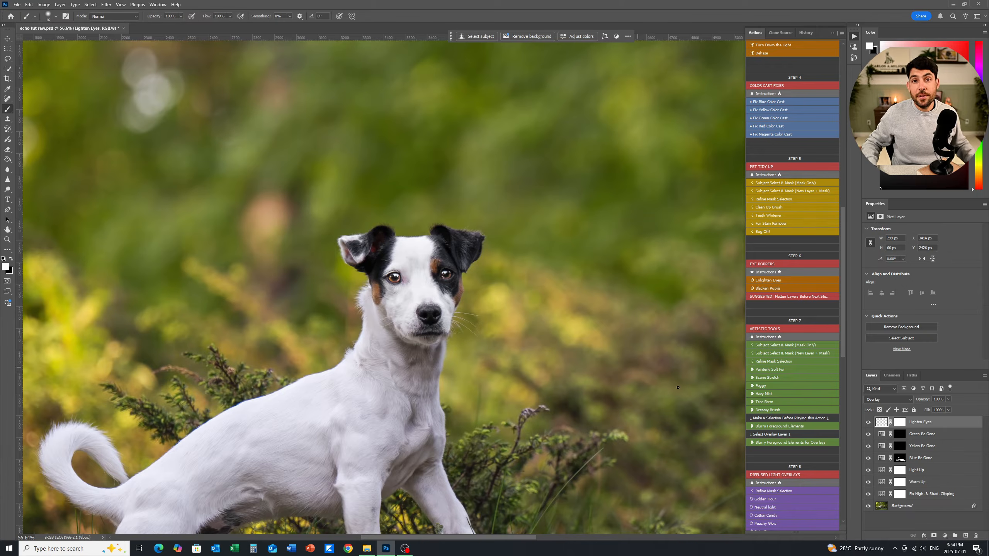
click(949, 400)
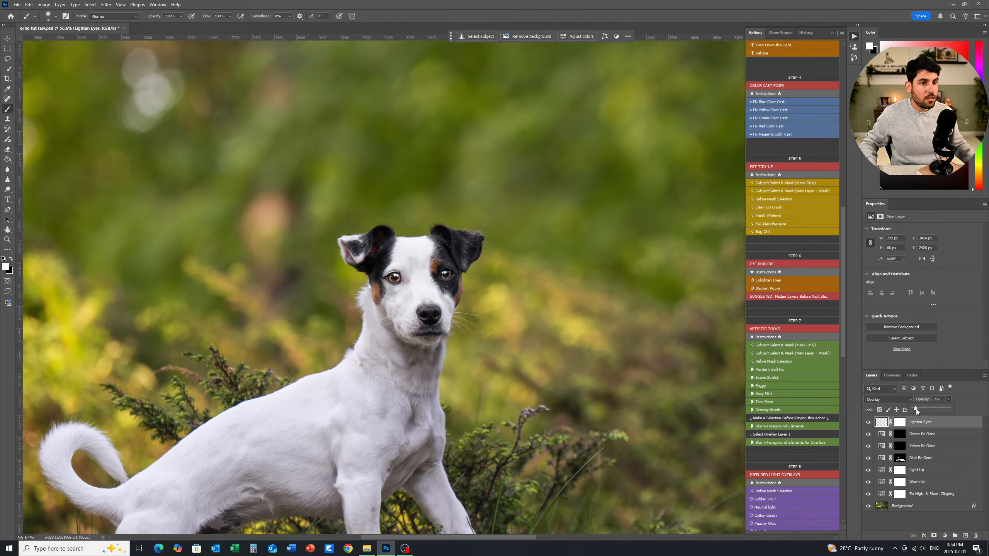
drag(917, 410, 915, 408)
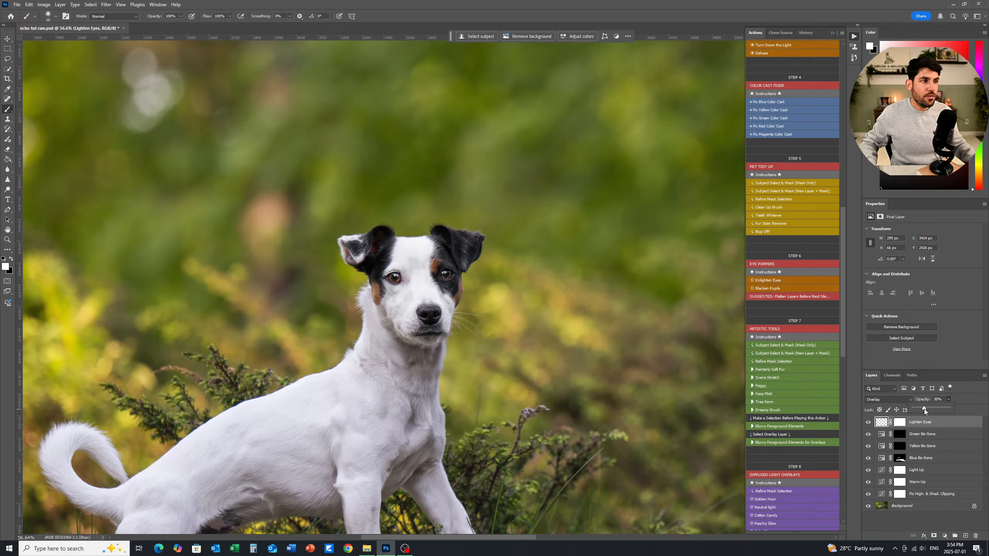
key(alt+space)
drag(554, 308, 536, 318)
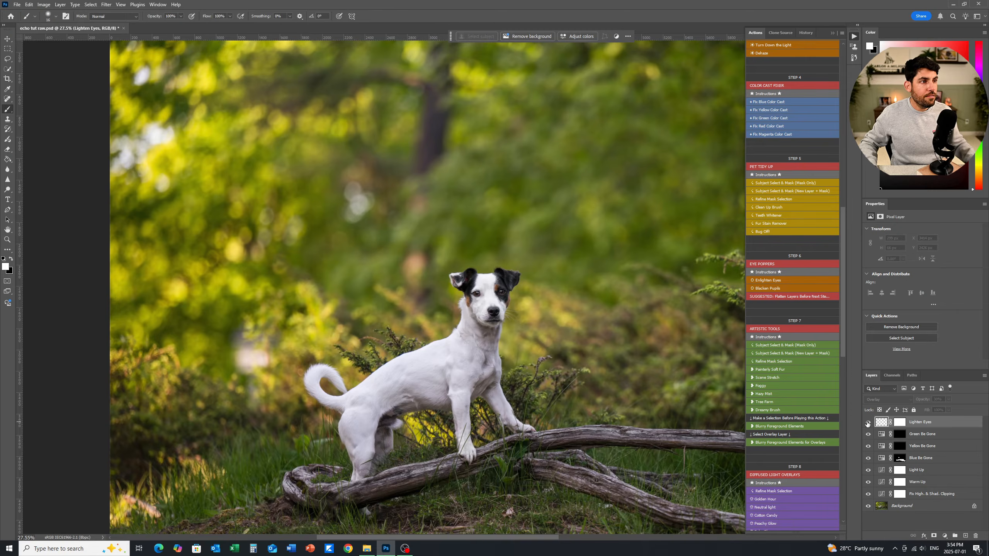
key(ctrl+space)
drag(505, 294, 572, 296)
key(space)
drag(637, 300, 565, 290)
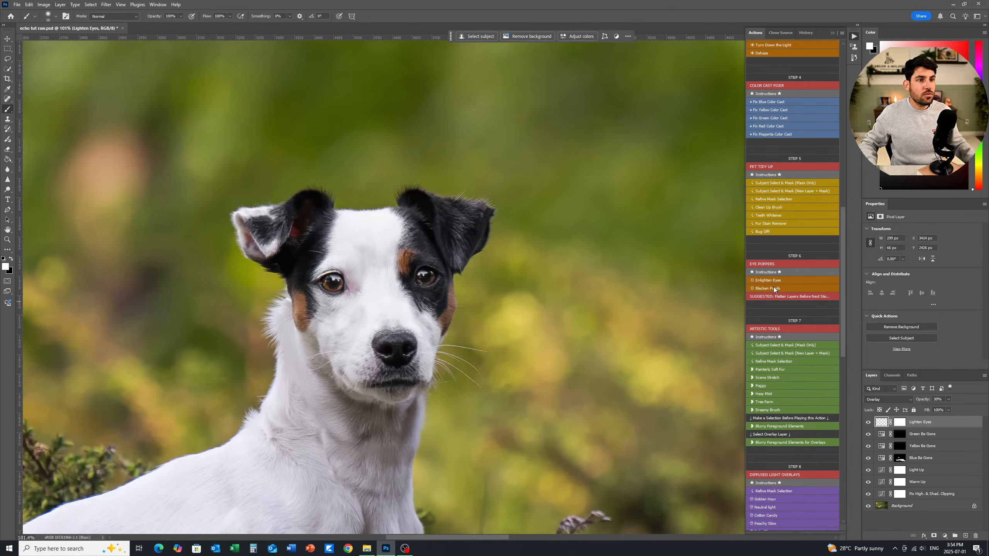
- Run the Blacken Pupils action and dab black over both pupils with a brush about the size of a pupil
click(774, 289)
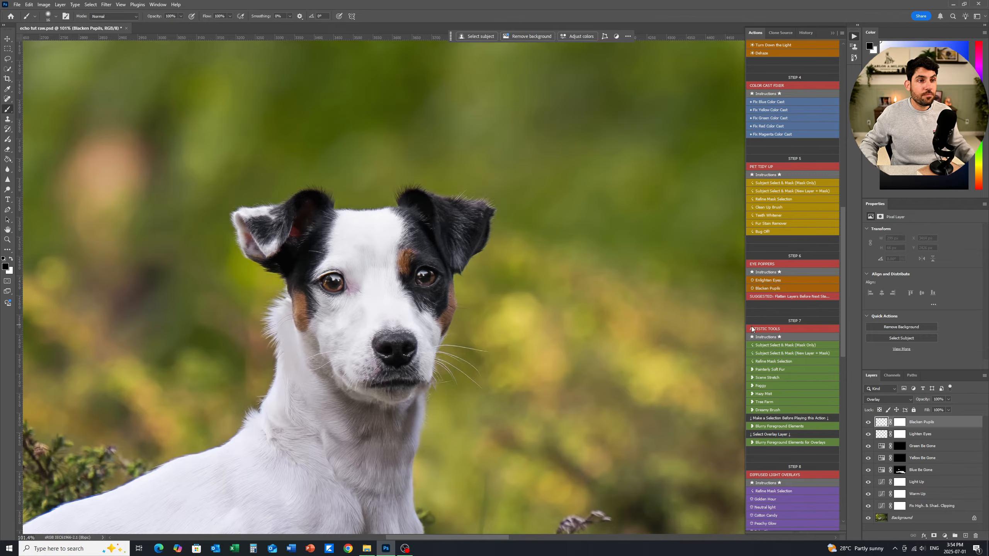
key(ctrl+space)
drag(339, 277, 349, 277)
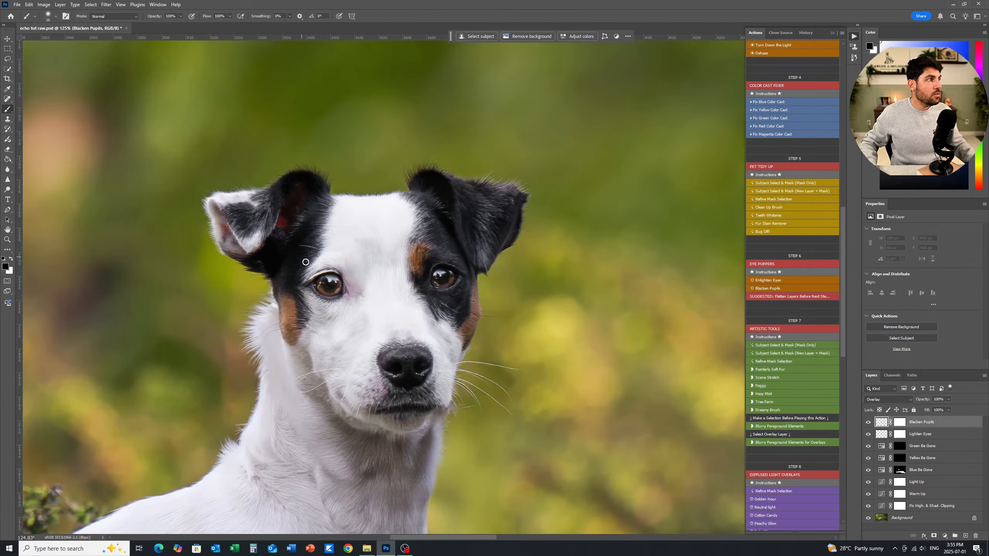
alt+right_click(328, 287)
drag(330, 287, 334, 288)
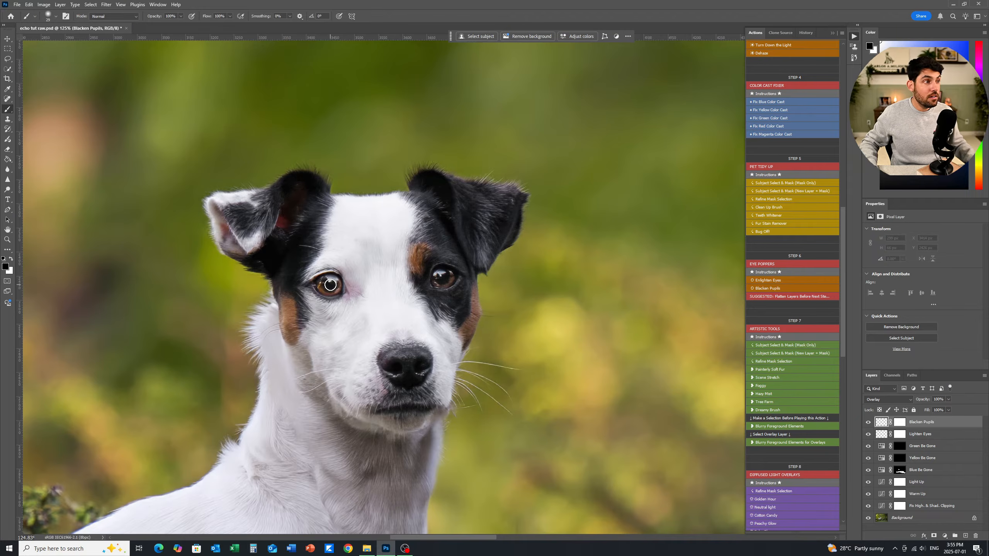
click(330, 285)
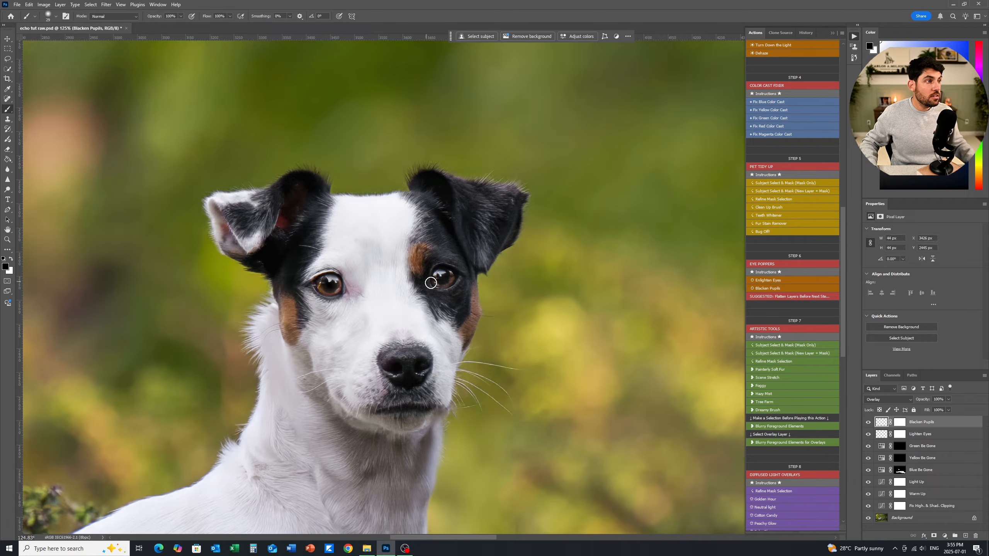
key(ctrl+z)
click(332, 283)
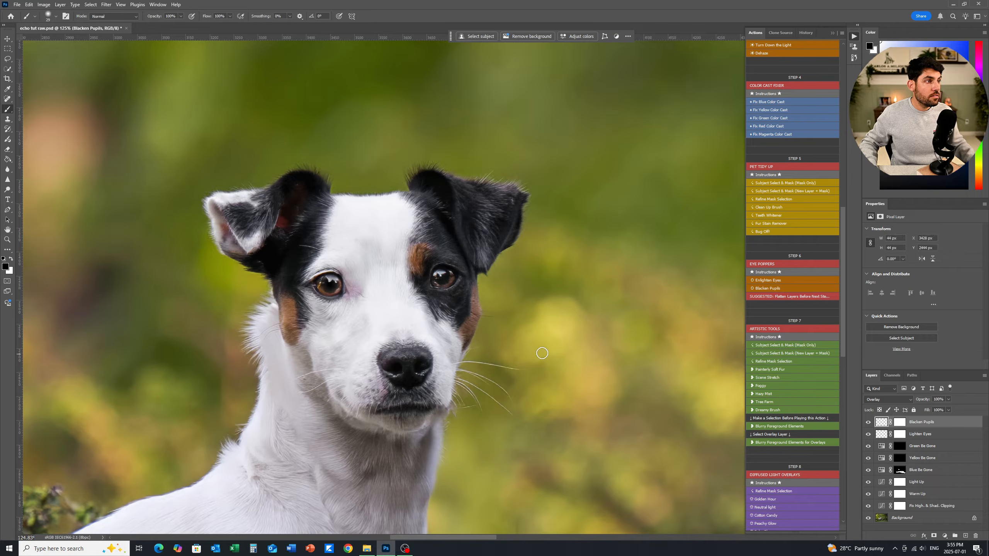
click(443, 277)
- Examine the retouched eyes from further out and look over the whole photo
key(z)
drag(581, 308, 483, 304)
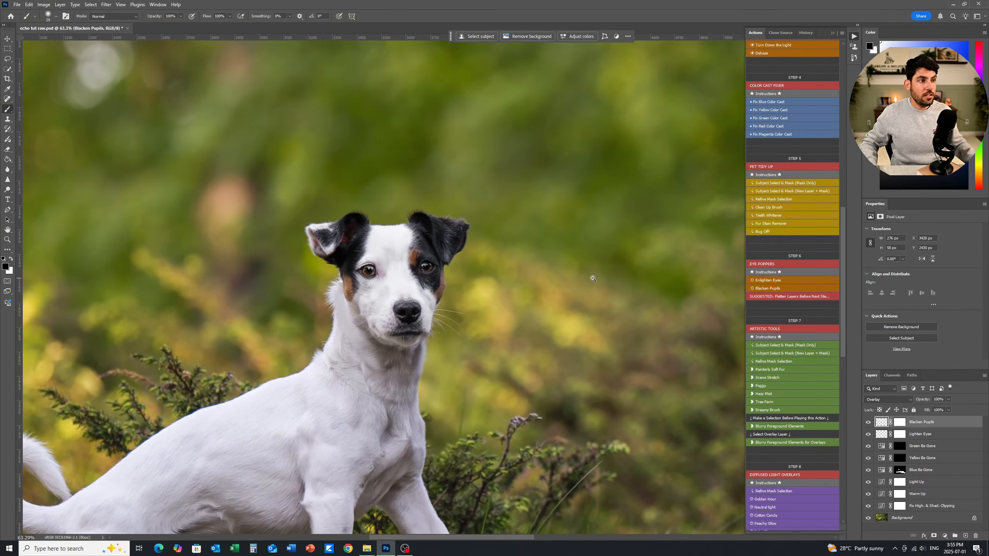
drag(592, 277, 572, 282)
key(b)
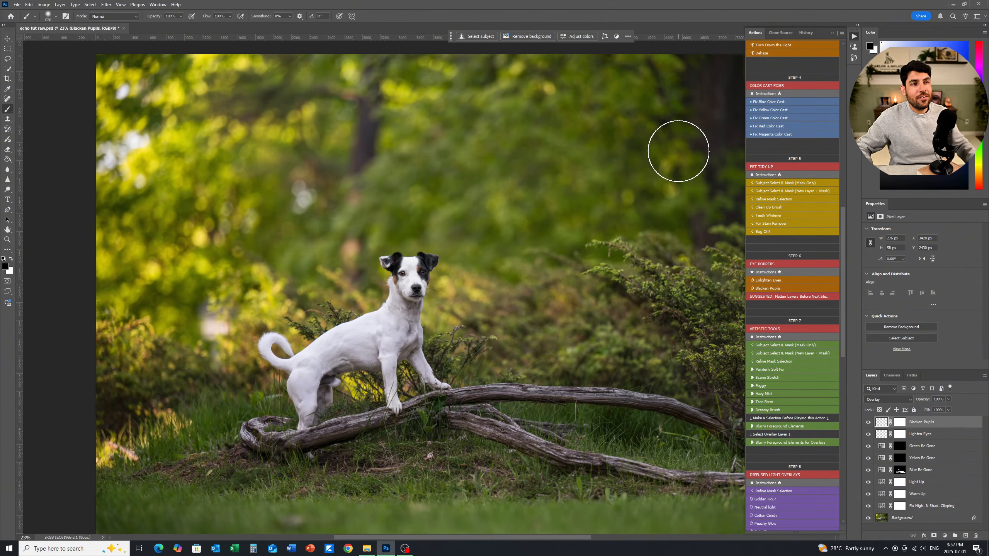
key(z)
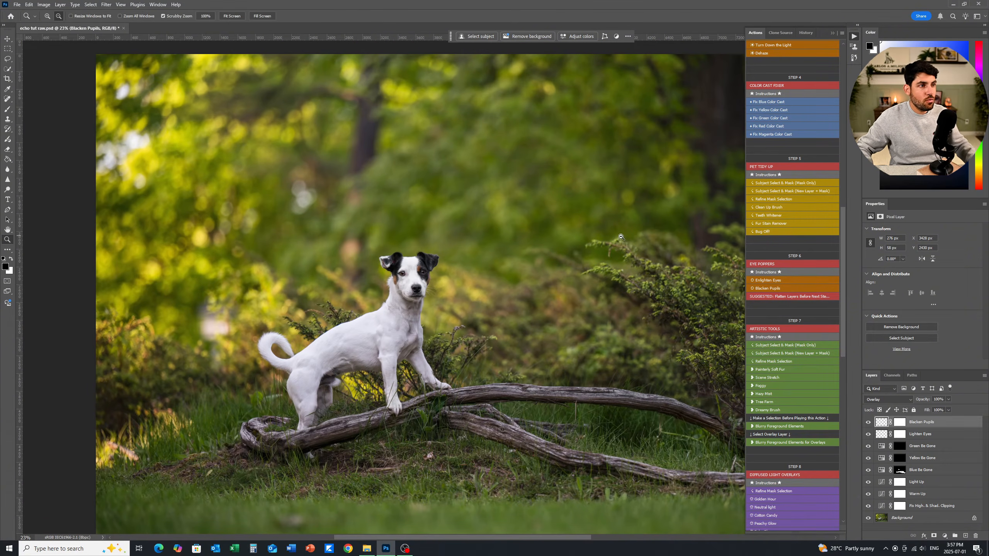
drag(621, 237, 586, 241)
drag(594, 245, 487, 272)
drag(444, 248, 465, 250)
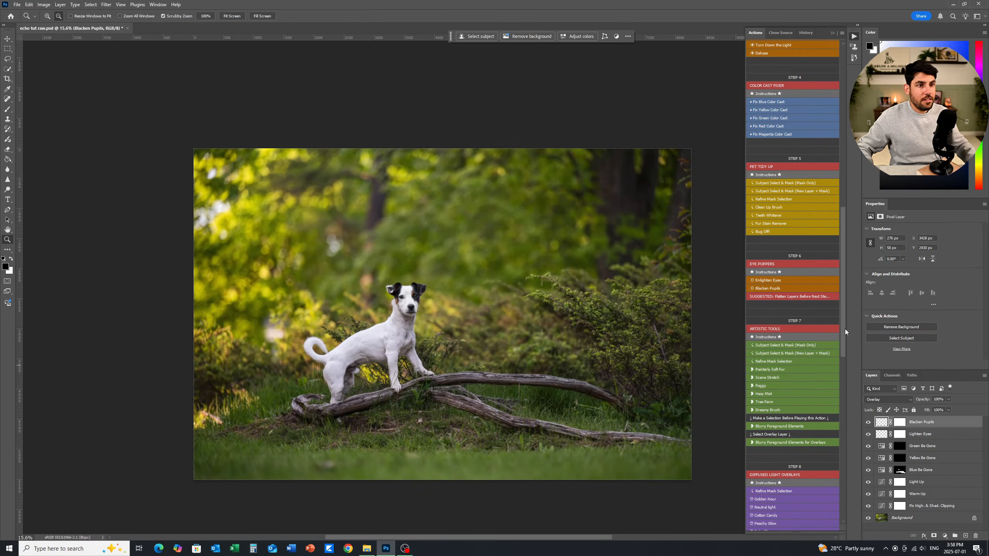
- Run the Dreamy Brush action and paint white on its filter mask around the photo's outer edges with a very large soft brush
drag(845, 329, 843, 343)
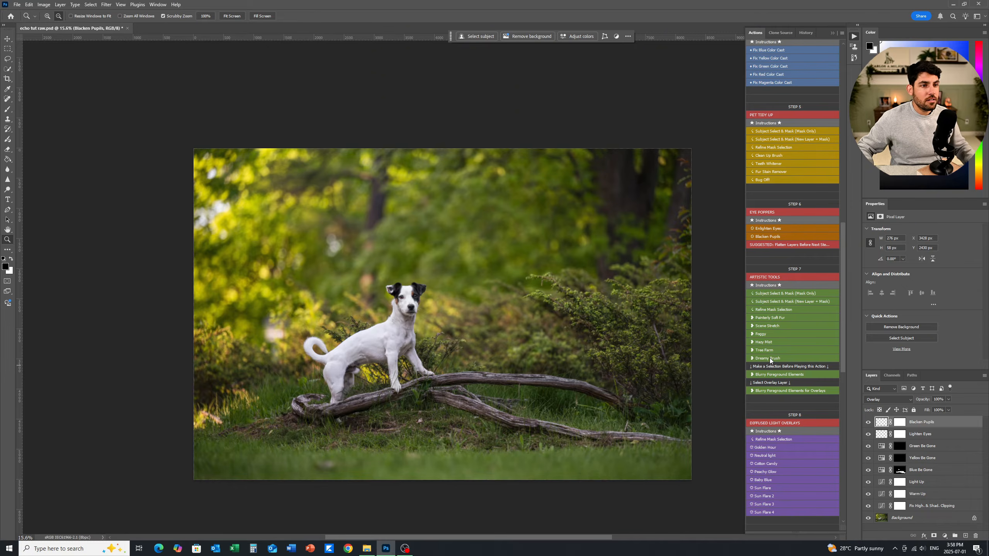
key(shift+alt+n)
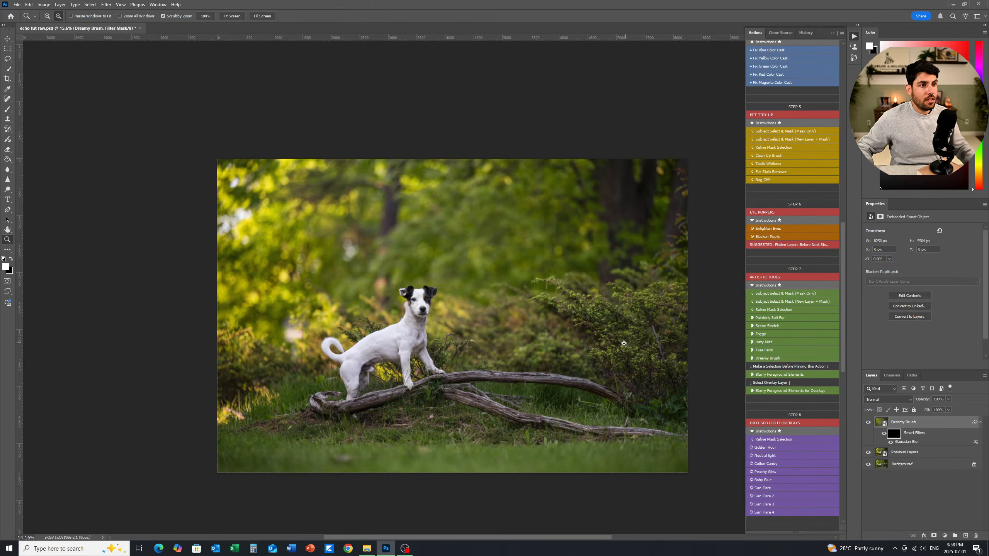
drag(624, 343, 619, 346)
click(5, 112)
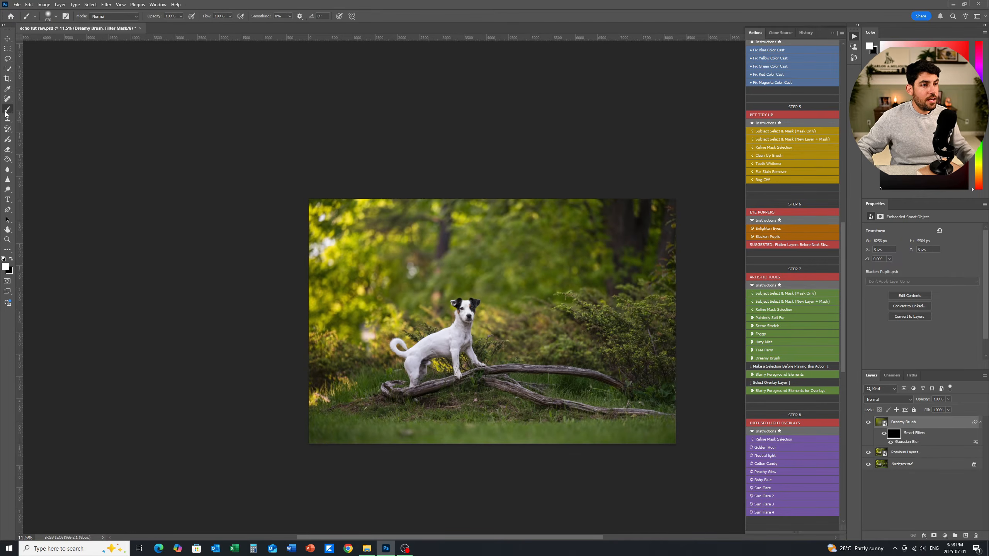
mouse_move(625, 406)
mouse_down()
mouse_move(559, 386)
mouse_move(657, 417)
mouse_up()
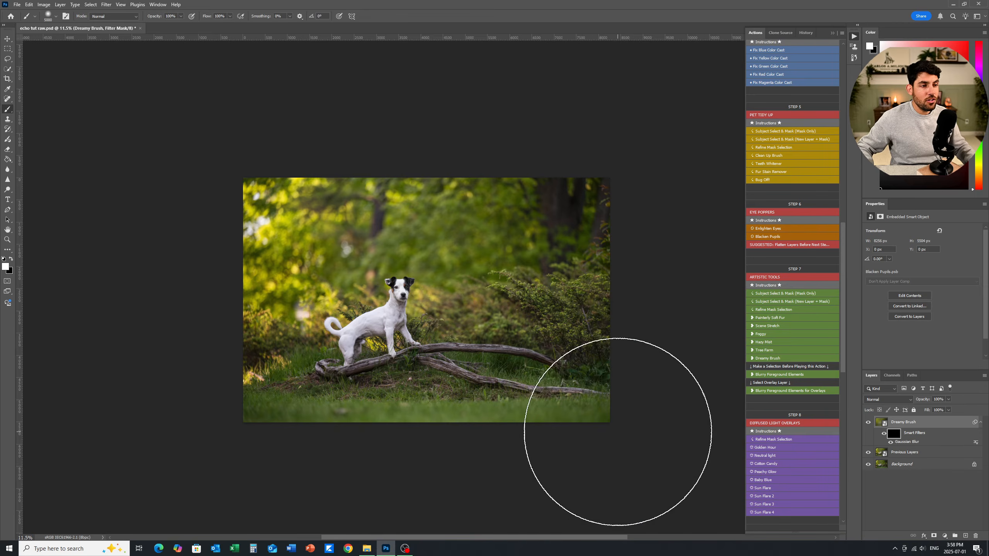
scroll(600, 452, down, 2)
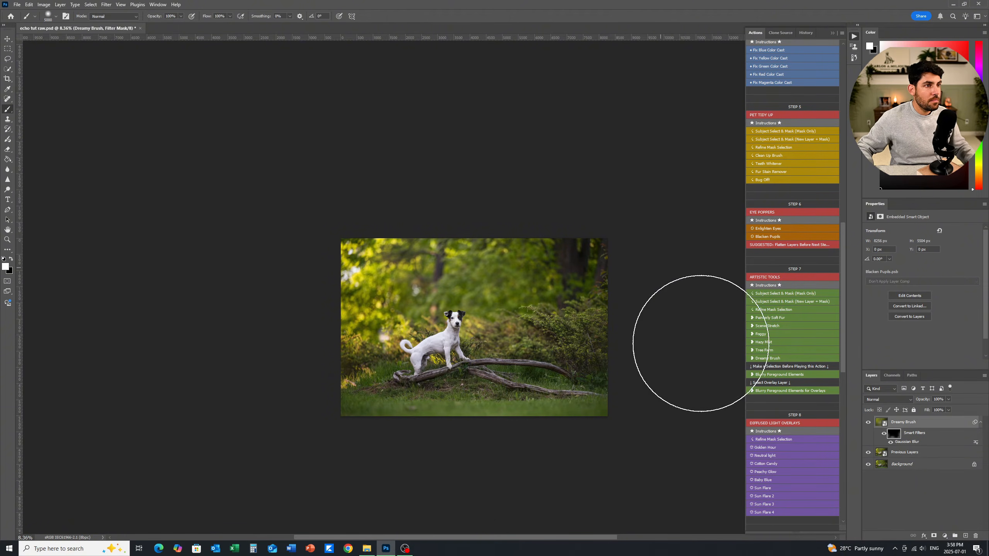
key(z)
drag(523, 315, 542, 315)
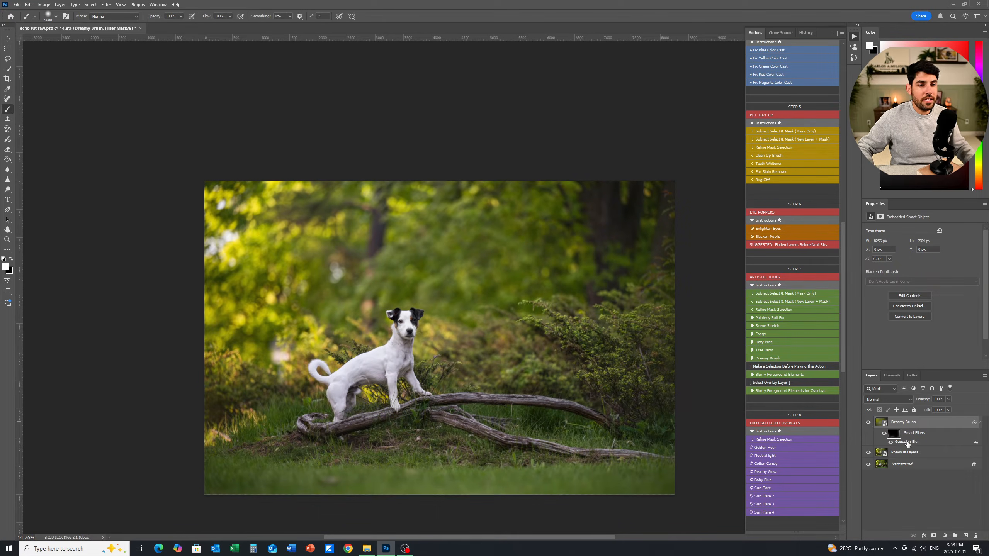
- Set the blending opacity of the Dreamy Brush layer's Gaussian Blur to 71% and compare the photo without and with that layer
double_click(975, 443)
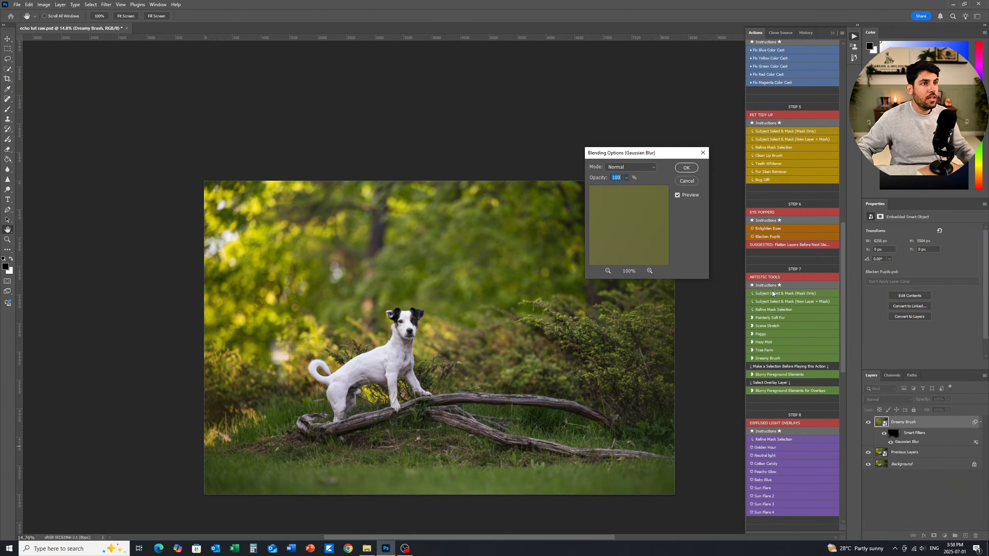
drag(627, 187, 619, 189)
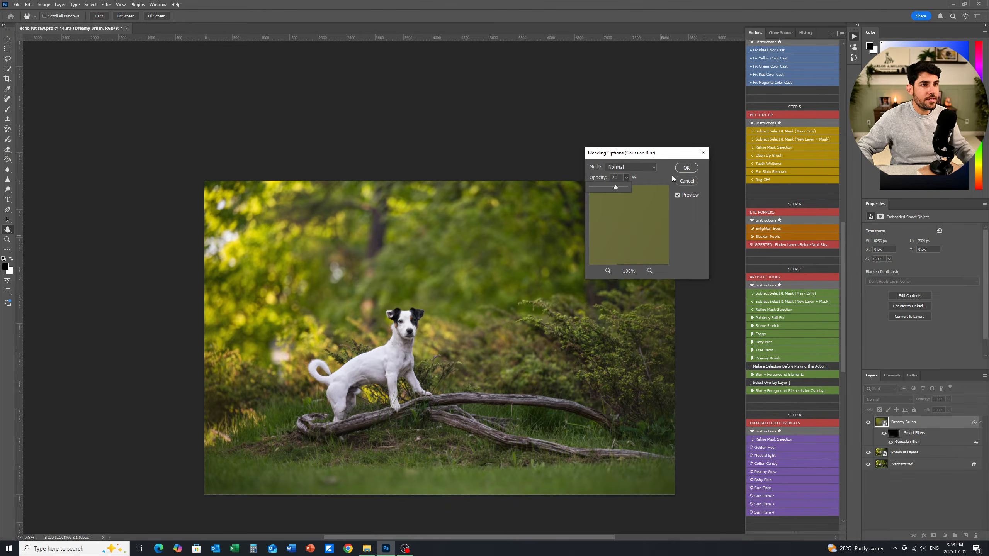
click(686, 167)
key(b)
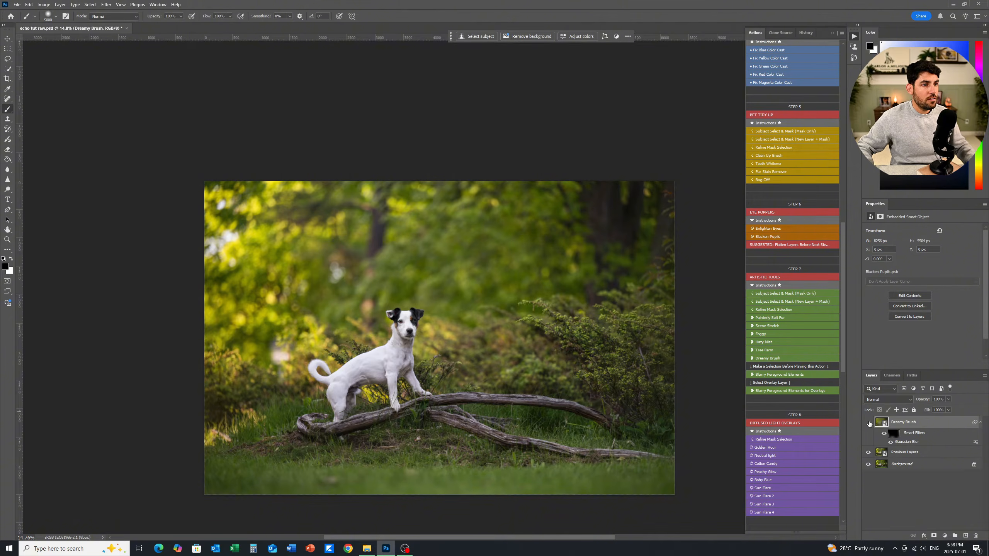
click(869, 424)
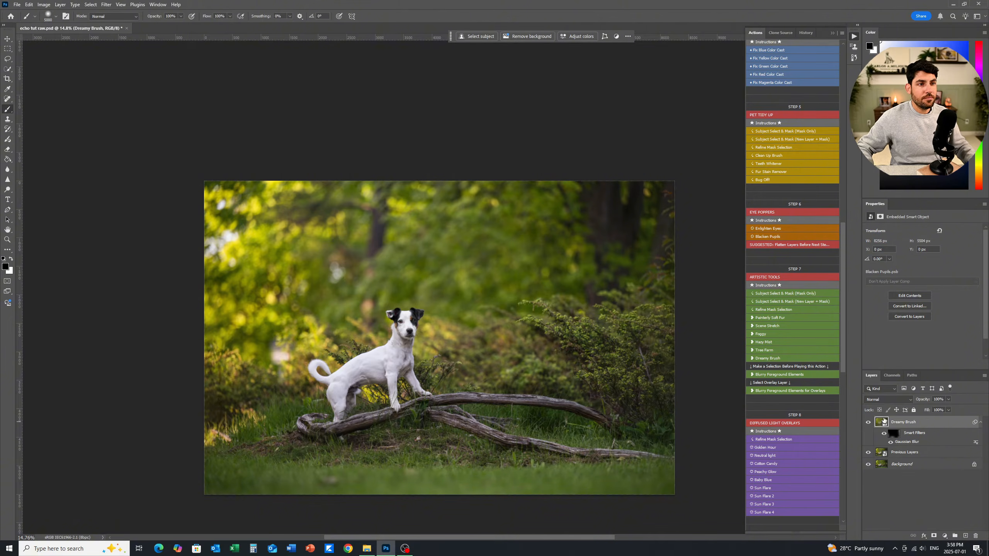
scroll(841, 335, down, 3)
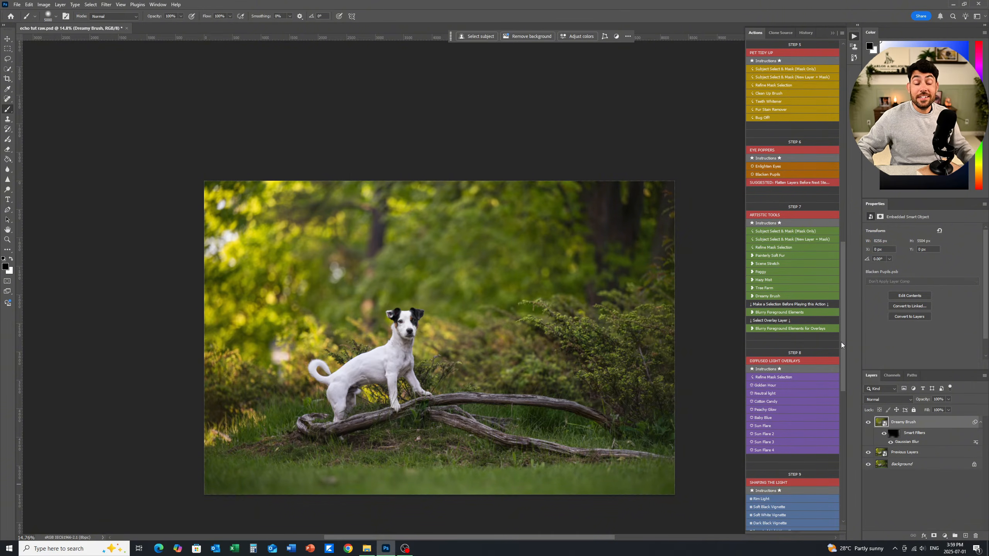
- Run the Golden Hour action and move its radial gradient light to the photo's upper-left corner
drag(840, 342, 842, 360)
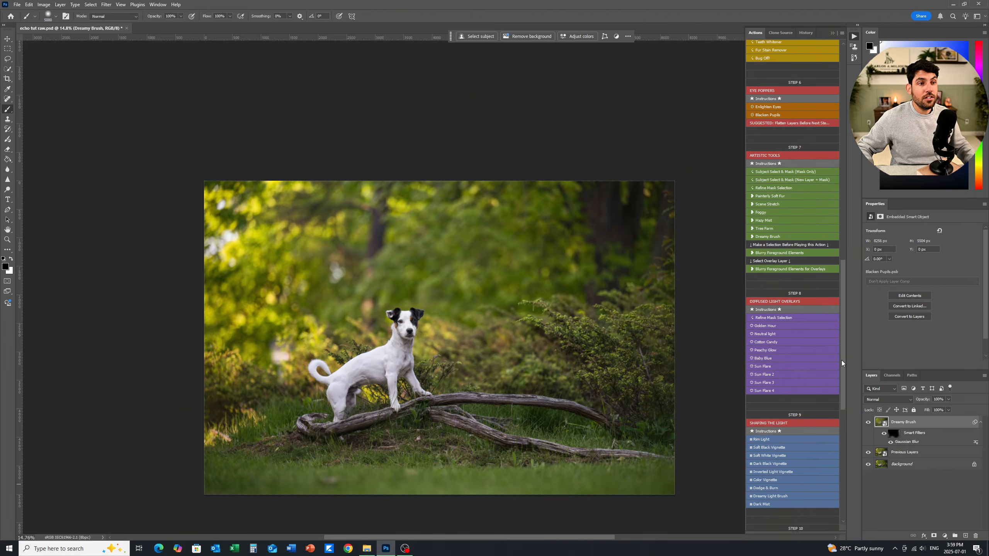
click(767, 325)
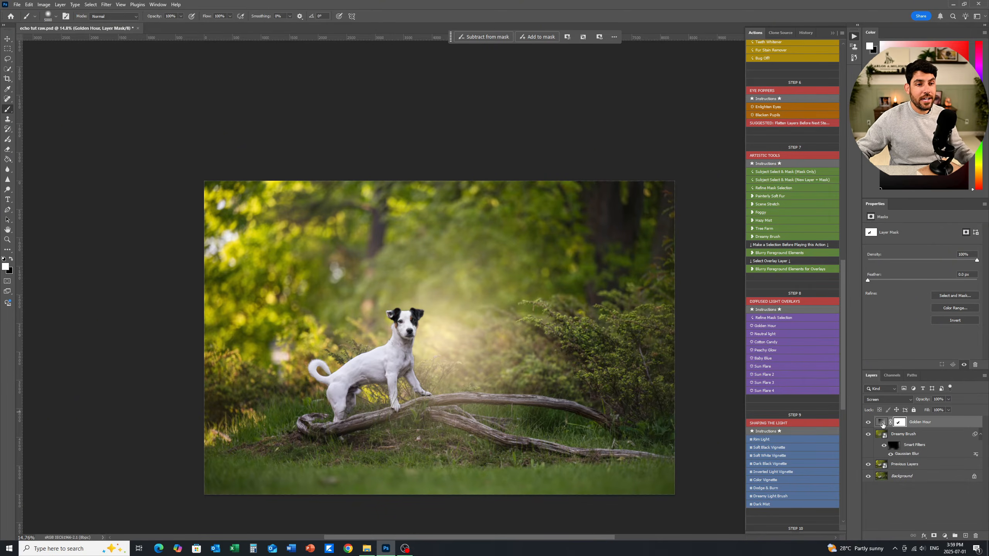
double_click(881, 423)
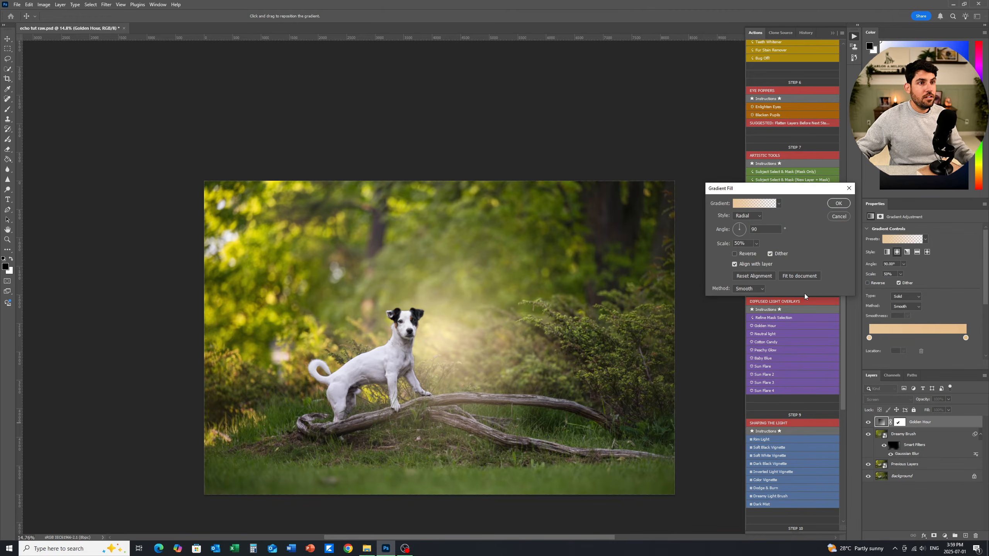
drag(457, 336, 212, 192)
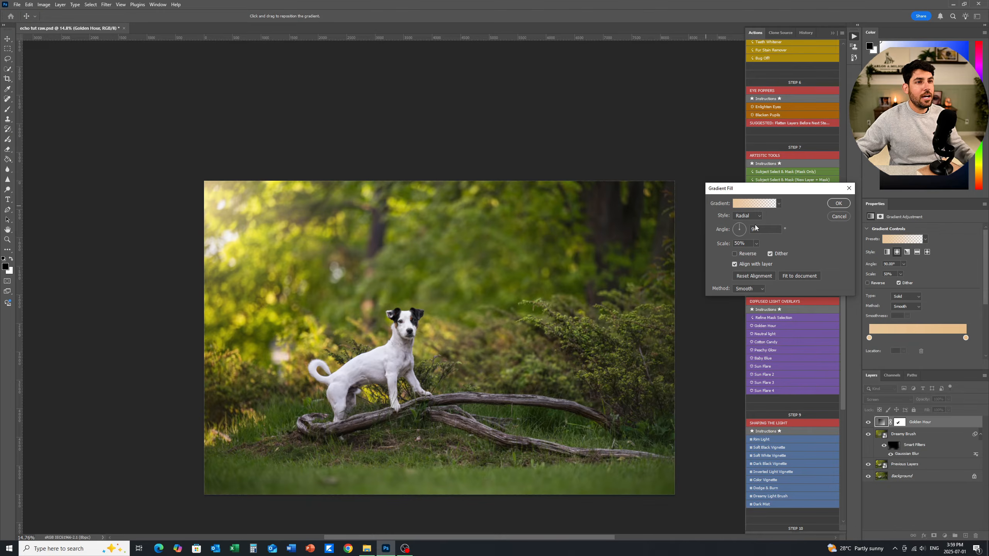
- Set the Golden Hour gradient's angle to -46.59° and its scale to 101%
drag(741, 227, 752, 242)
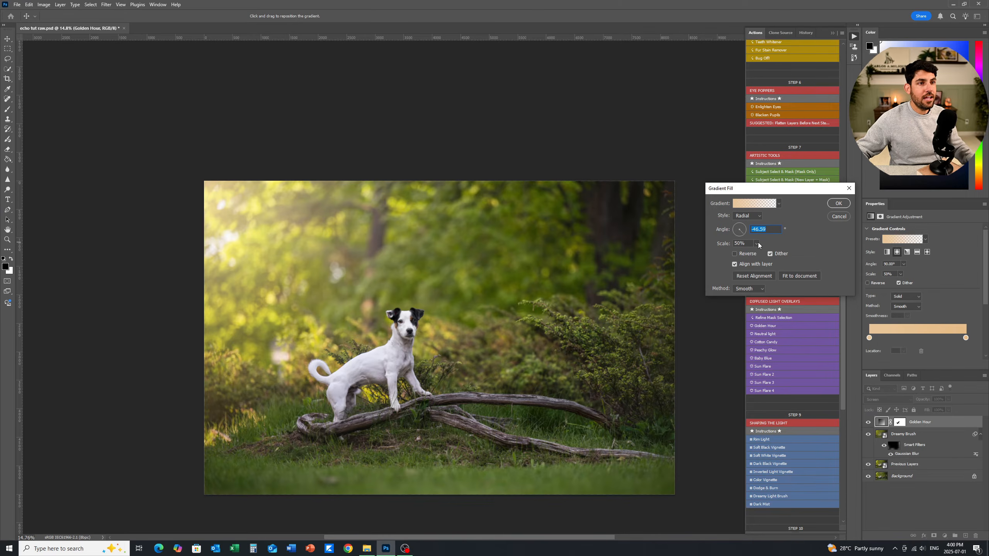
click(755, 244)
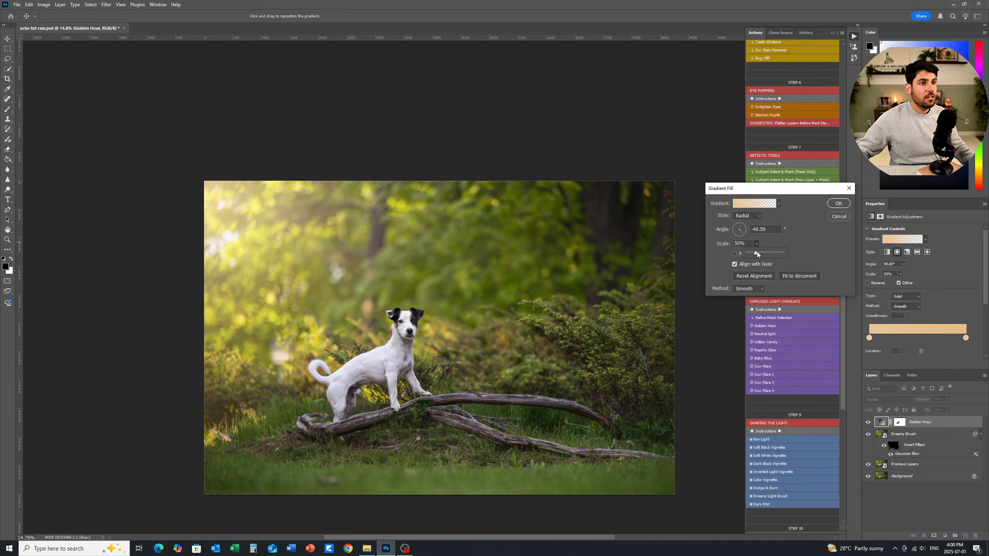
drag(757, 254, 765, 254)
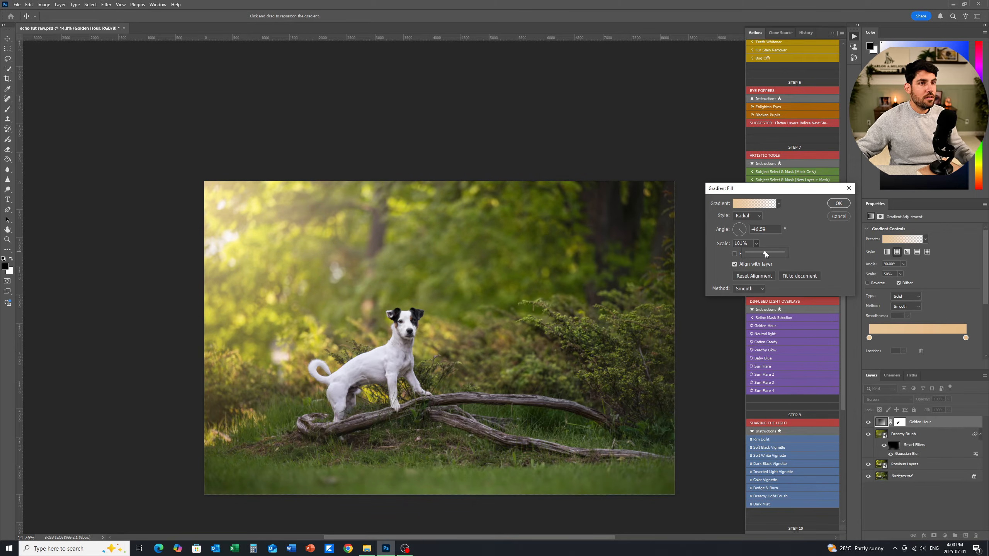
click(839, 205)
click(838, 203)
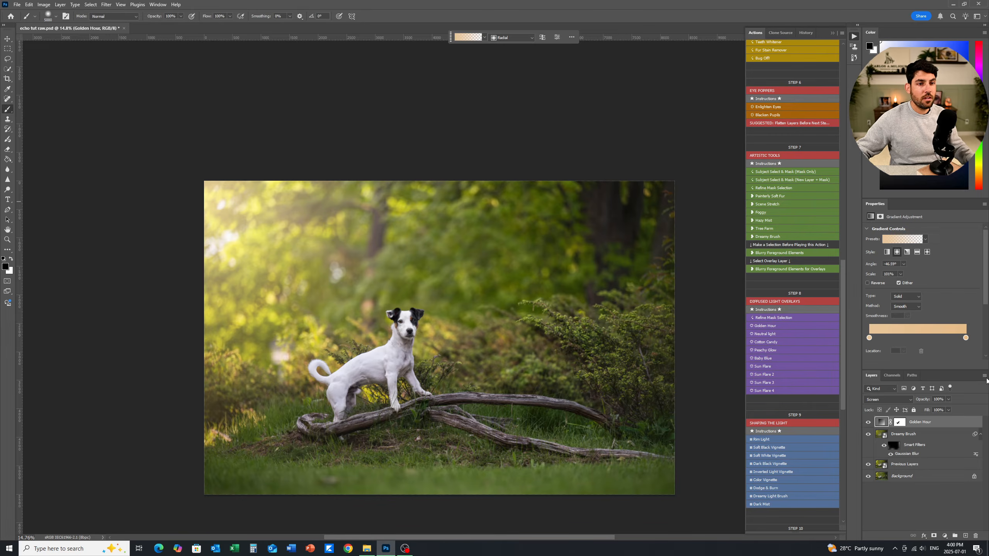
- Set the Golden Hour layer's opacity to about 61% and its fill to 88%, and compare the photo without and with it
click(949, 401)
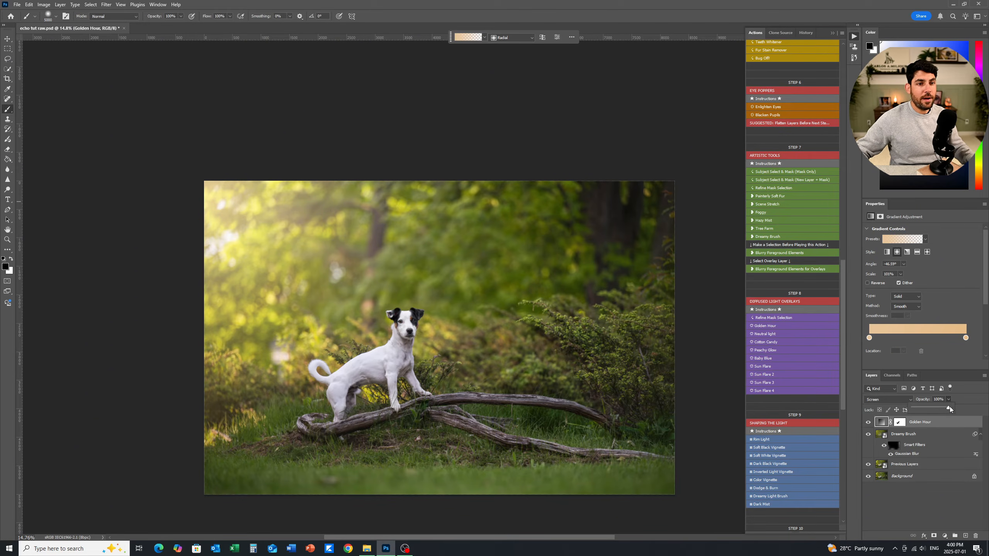
drag(938, 410, 932, 410)
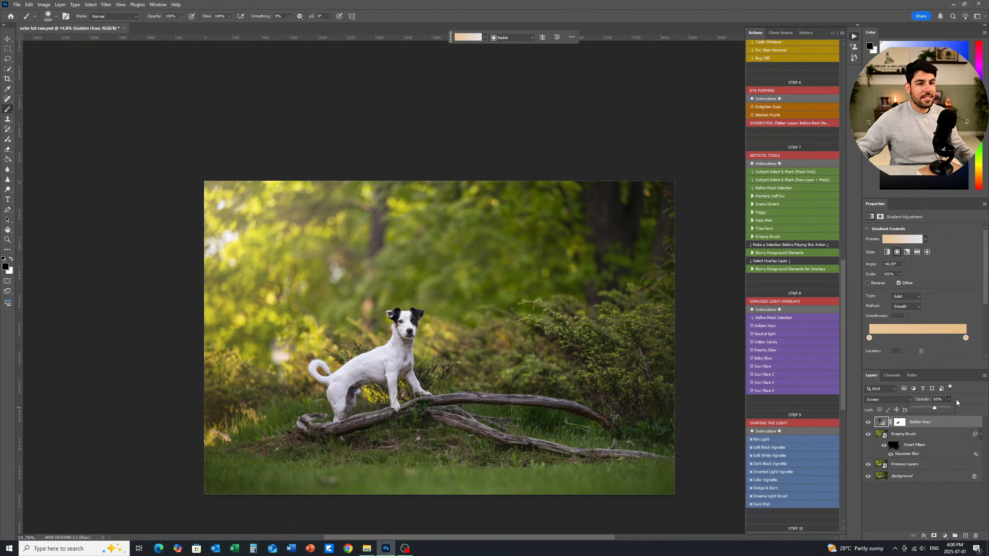
click(949, 410)
drag(949, 422, 945, 421)
click(957, 415)
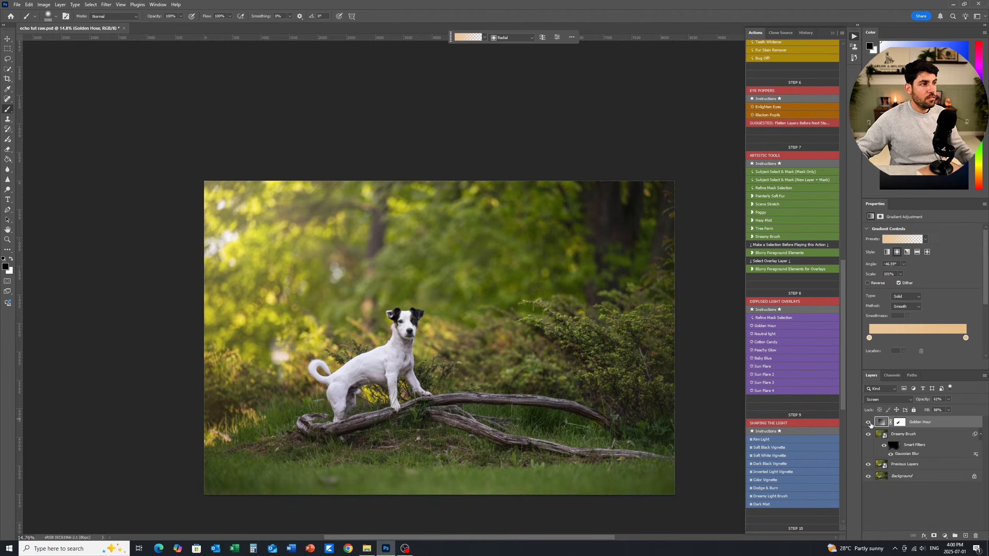
click(870, 423)
click(871, 424)
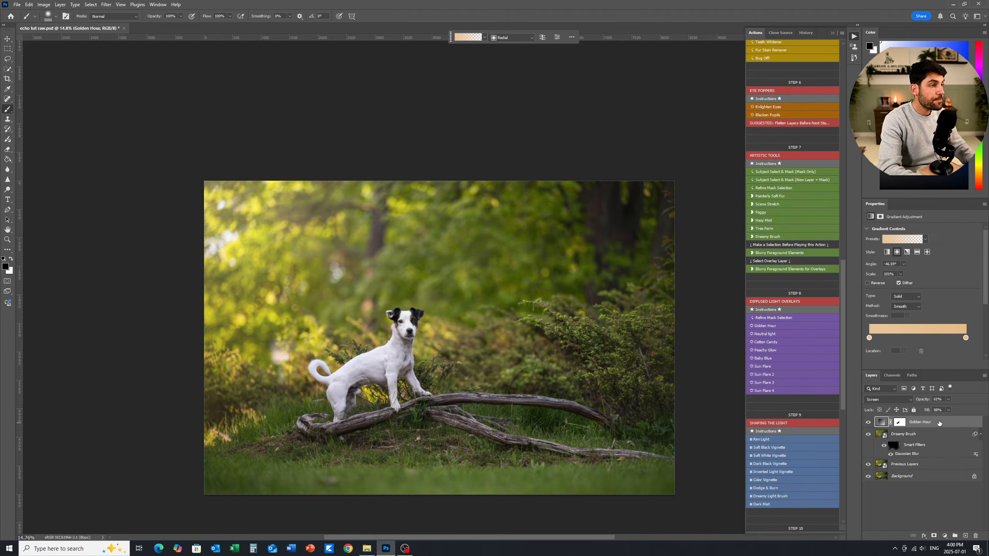
- Duplicate the Golden Hour layer and reduce the copy's opacity to about 38% and its fill to about 65%
key(ctrl+j)
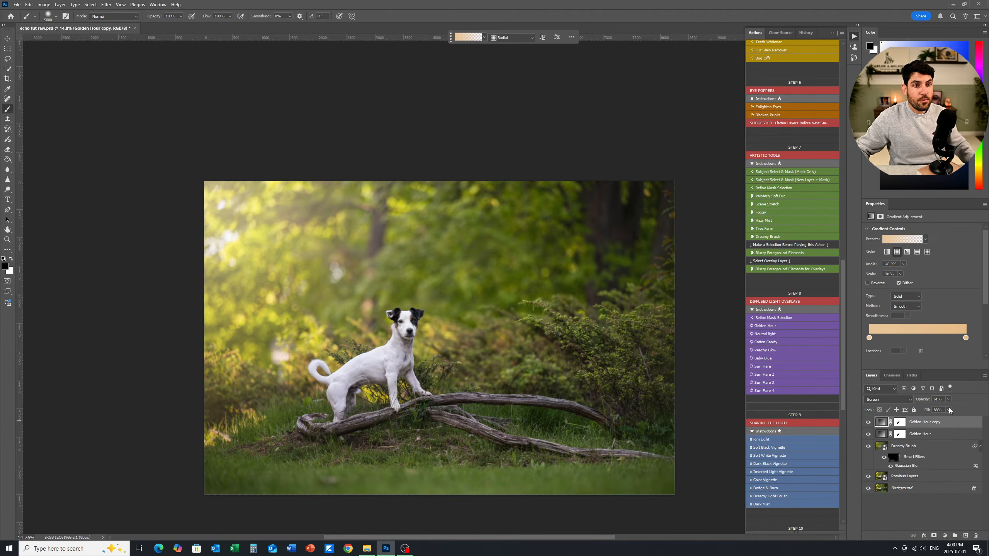
mouse_move(947, 399)
mouse_down()
mouse_move(938, 410)
mouse_move(947, 419)
mouse_up()
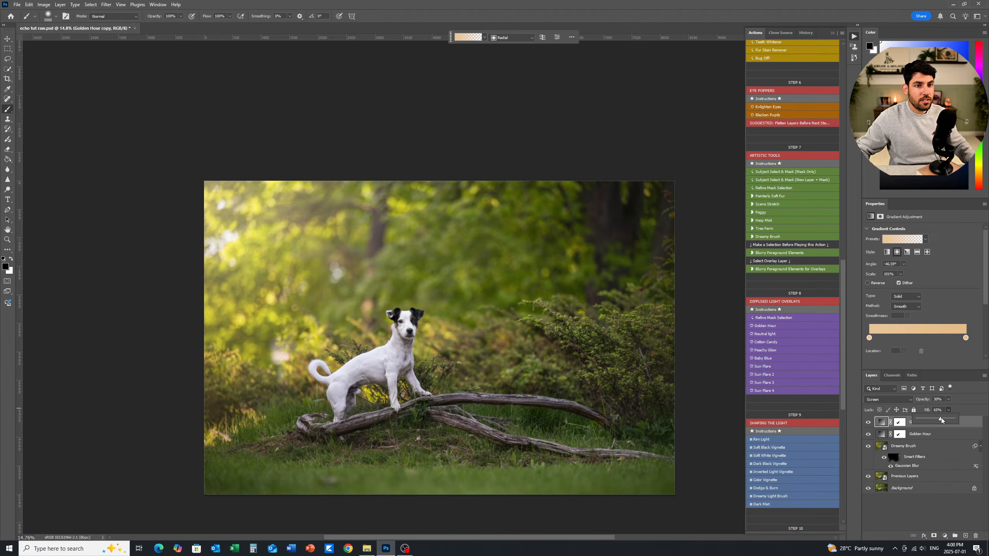
click(960, 403)
- Set the gradient scale of the Golden Hour copy to 55%
double_click(884, 422)
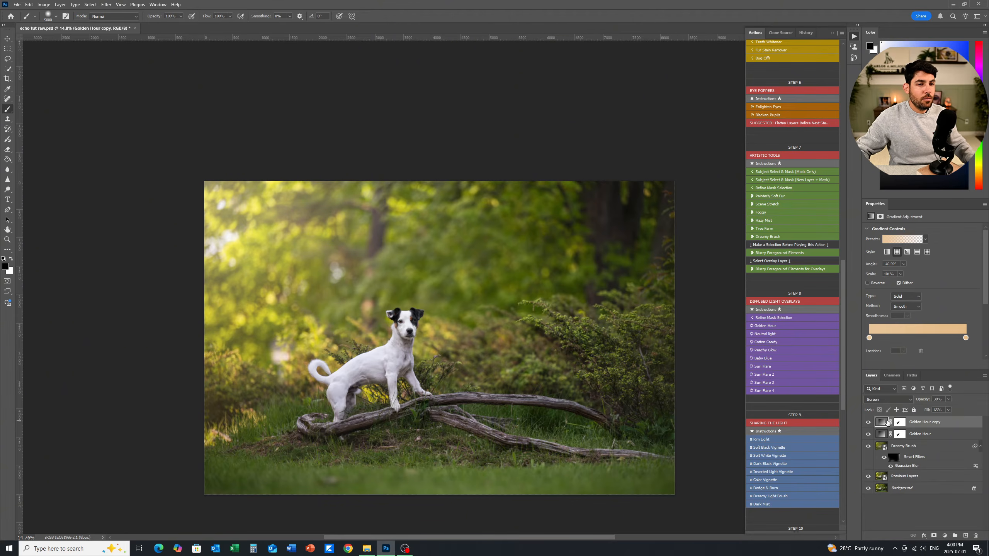
click(756, 244)
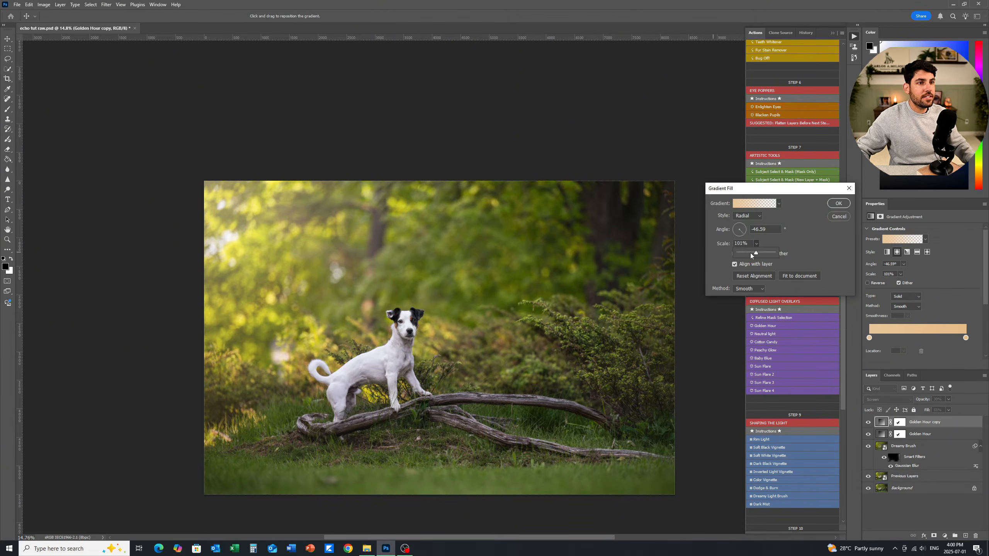
click(838, 203)
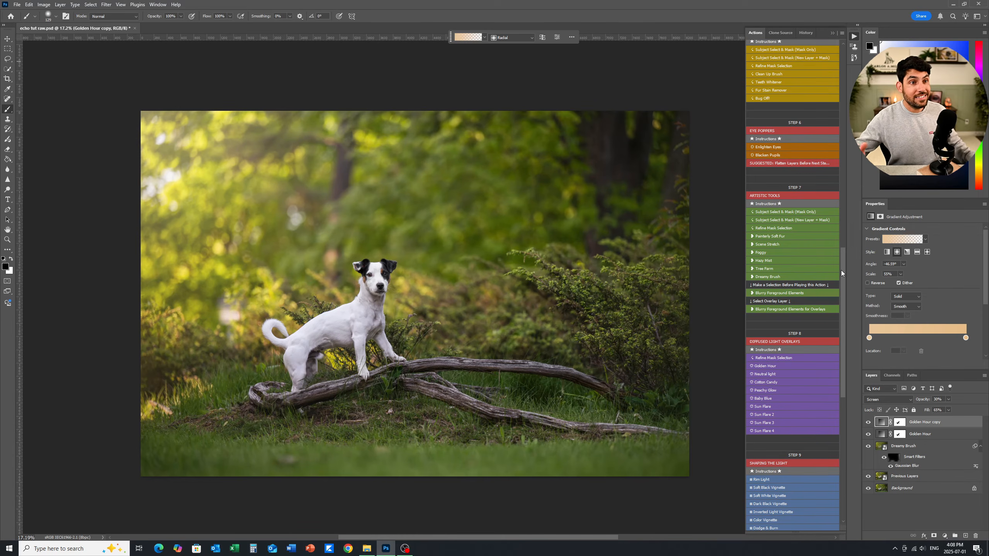
- Run the Soft Black Vignette action, rotate its mask to about 46° at about 90% scale and center it on the light at the upper left
drag(844, 274, 842, 328)
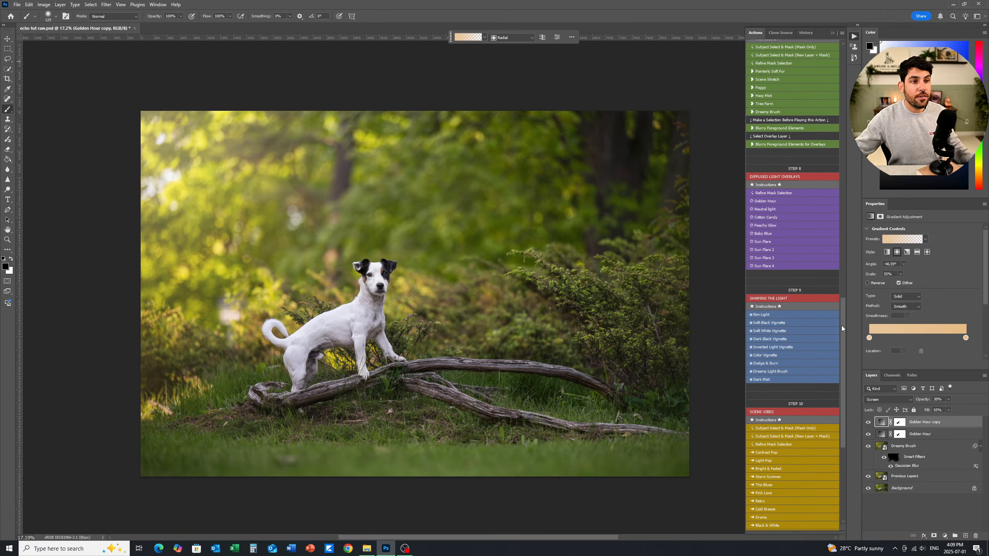
click(775, 326)
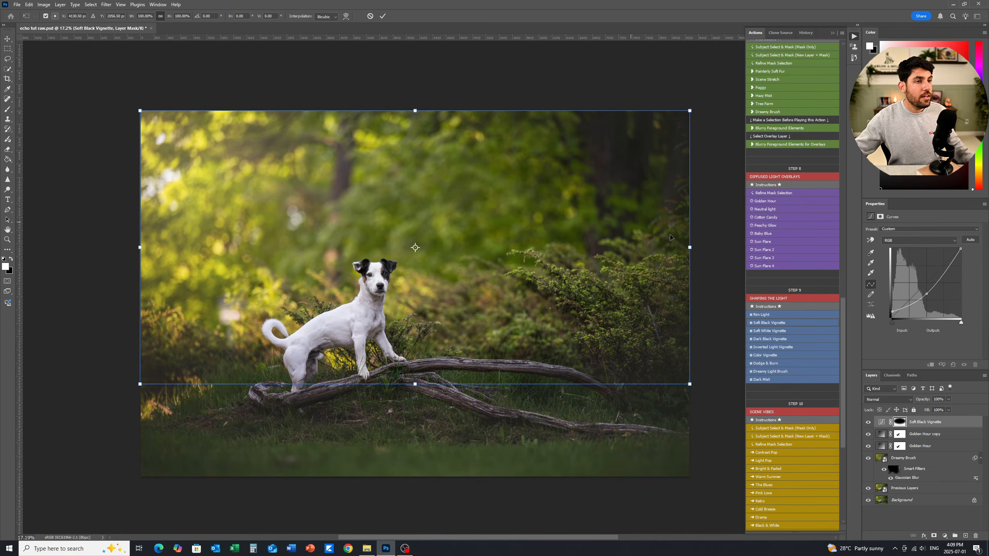
drag(716, 208, 609, 356)
drag(685, 311, 644, 328)
drag(540, 291, 461, 277)
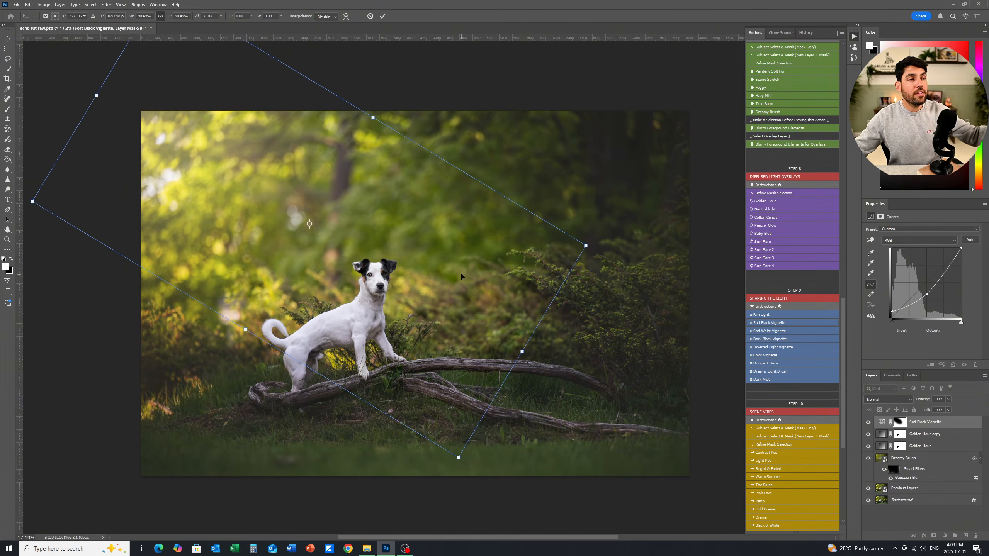
drag(604, 199, 565, 278)
drag(478, 299, 443, 311)
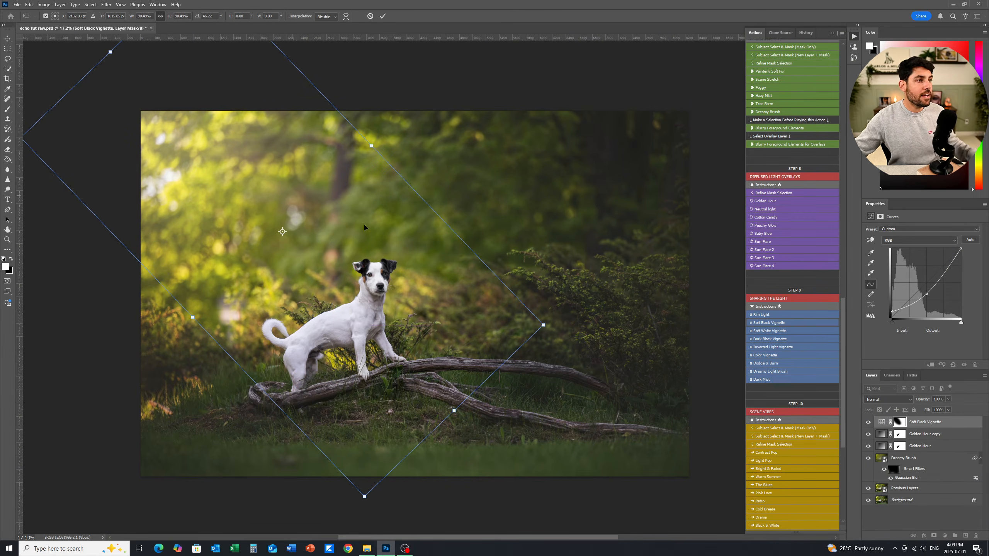
- Adjust the Soft Black Vignette mask's rotation to about 40°, enlarge it to about 114%, shift it slightly up-left and apply the transform
mouse_move(547, 229)
mouse_down()
mouse_move(548, 199)
mouse_move(557, 217)
mouse_up()
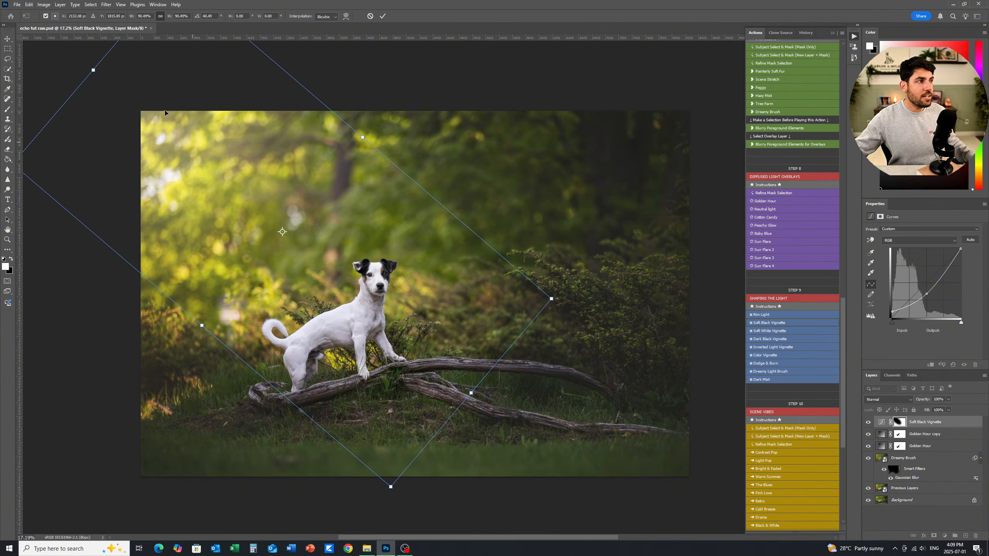
drag(474, 396, 484, 404)
drag(369, 139, 377, 130)
drag(209, 337, 178, 373)
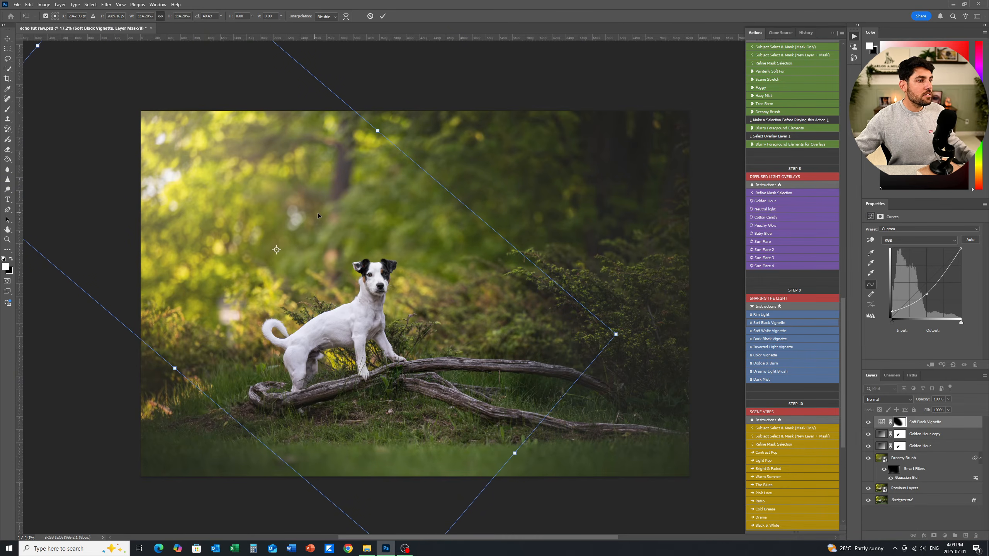
drag(317, 216, 307, 205)
click(383, 17)
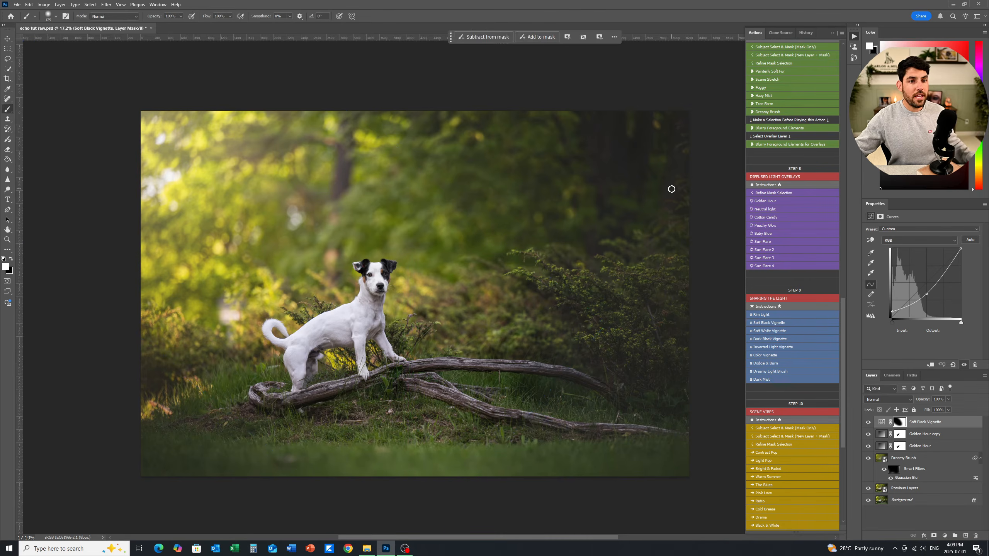
- Set the Soft Black Vignette layer's opacity to 59% and its fill to 75%, comparing the photo without and with it
click(948, 400)
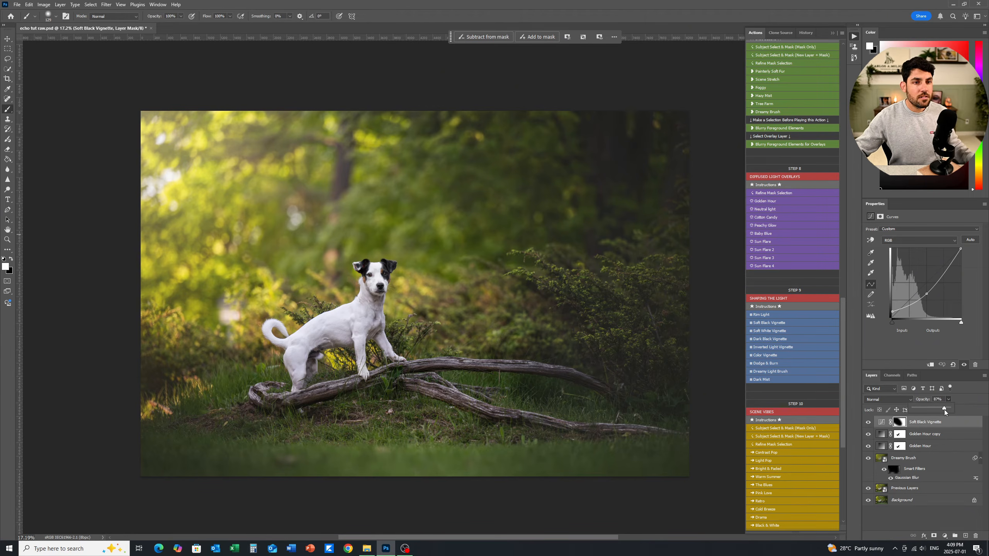
drag(936, 412, 935, 412)
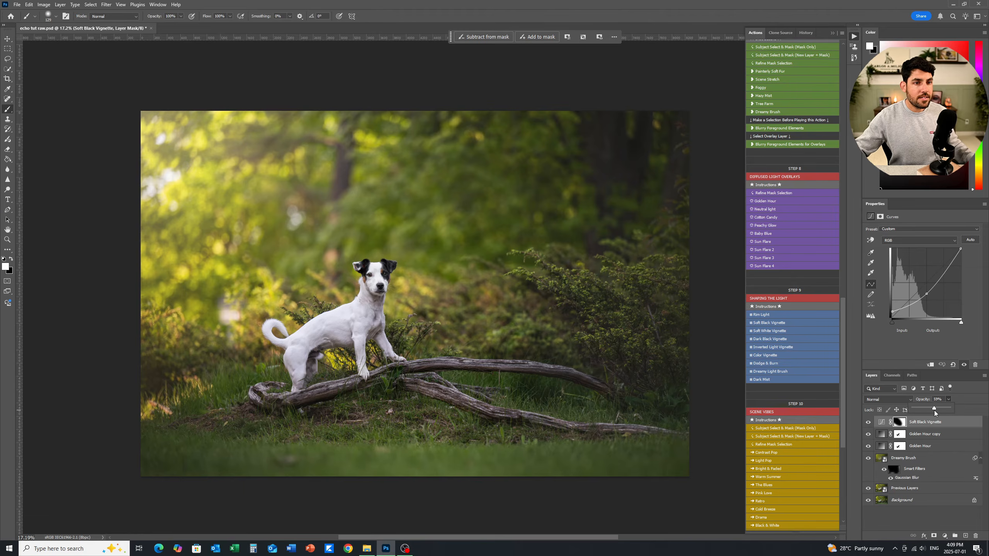
click(870, 423)
click(869, 423)
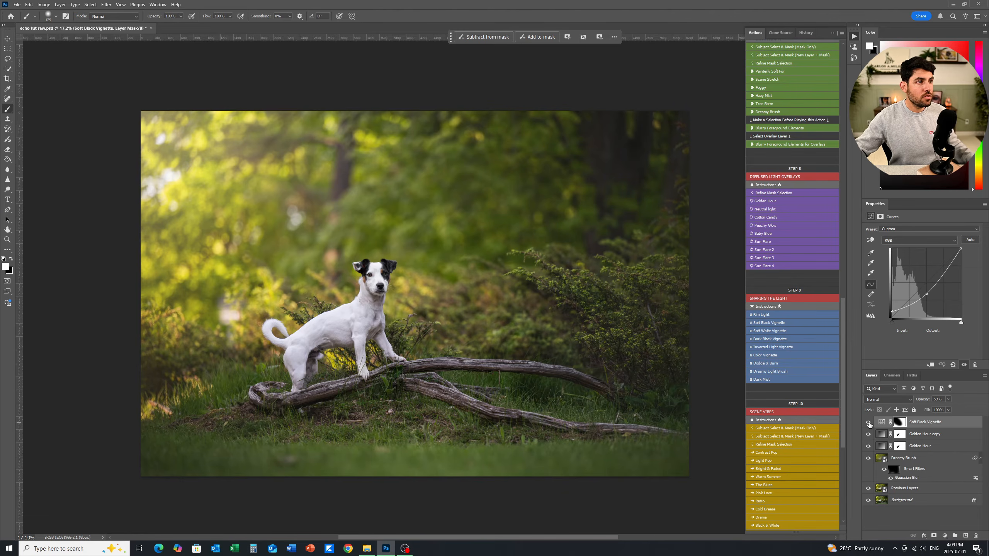
click(950, 411)
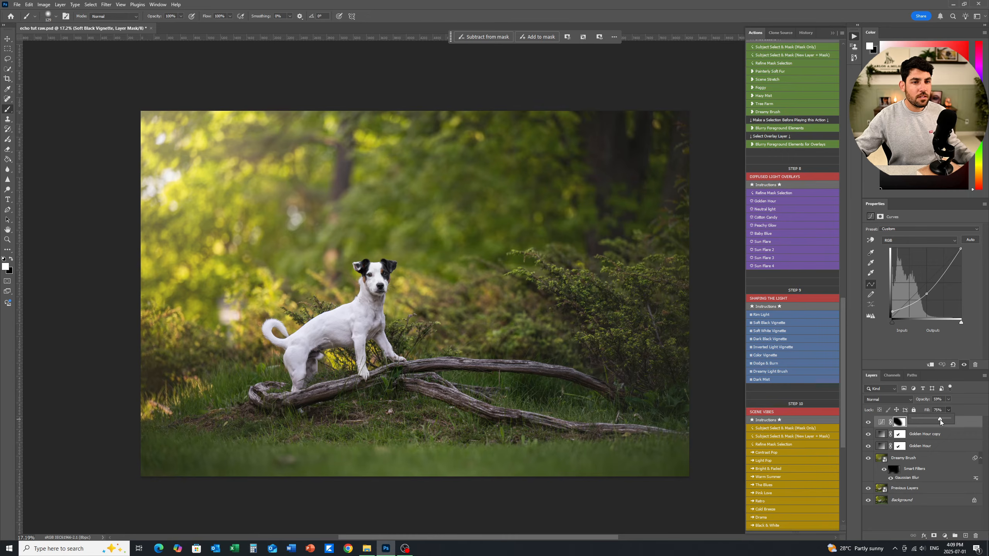
click(879, 423)
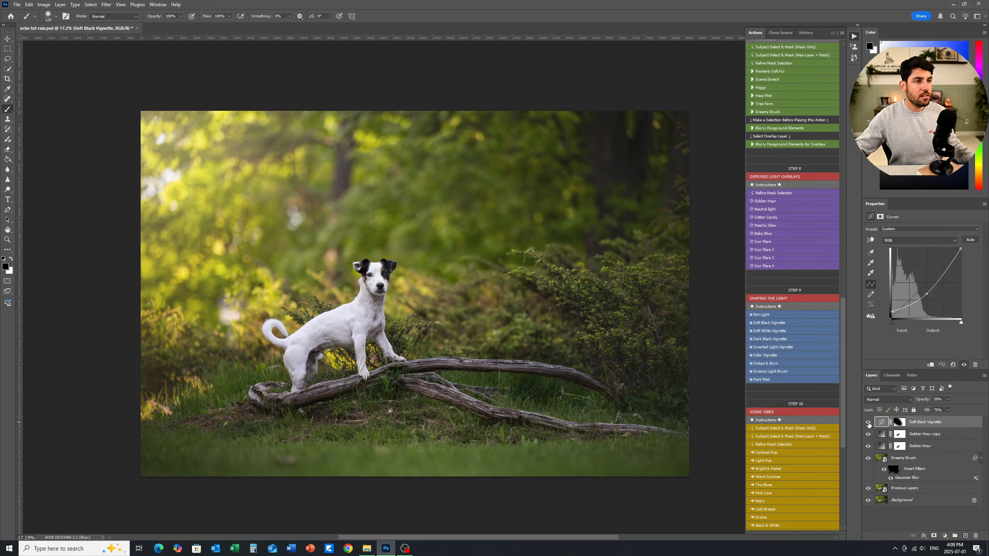
click(869, 423)
click(869, 423)
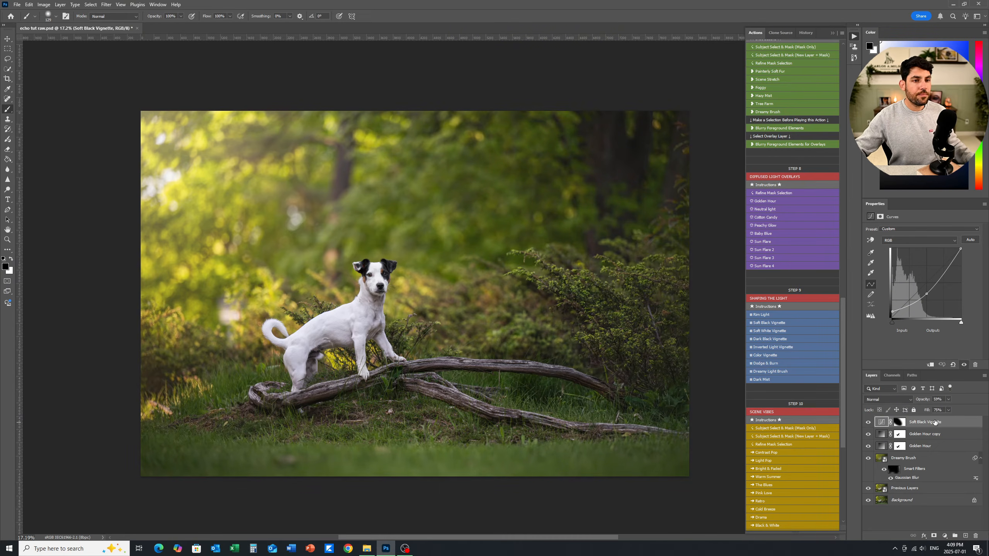
- Run the Inverted Light Vignette action, rotate its mask to about 39° at about 99% scale and position it over the lit left side and dog
click(772, 348)
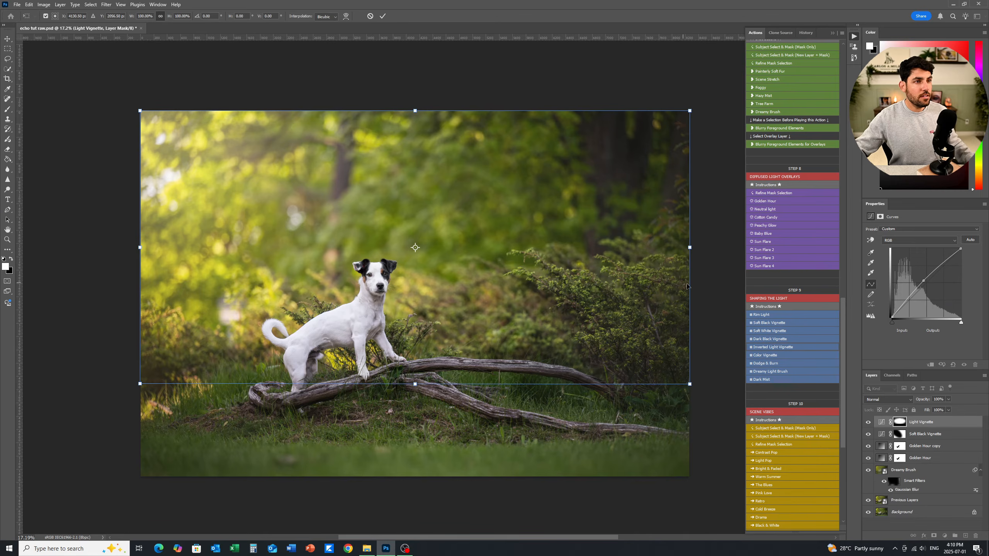
drag(700, 241, 411, 318)
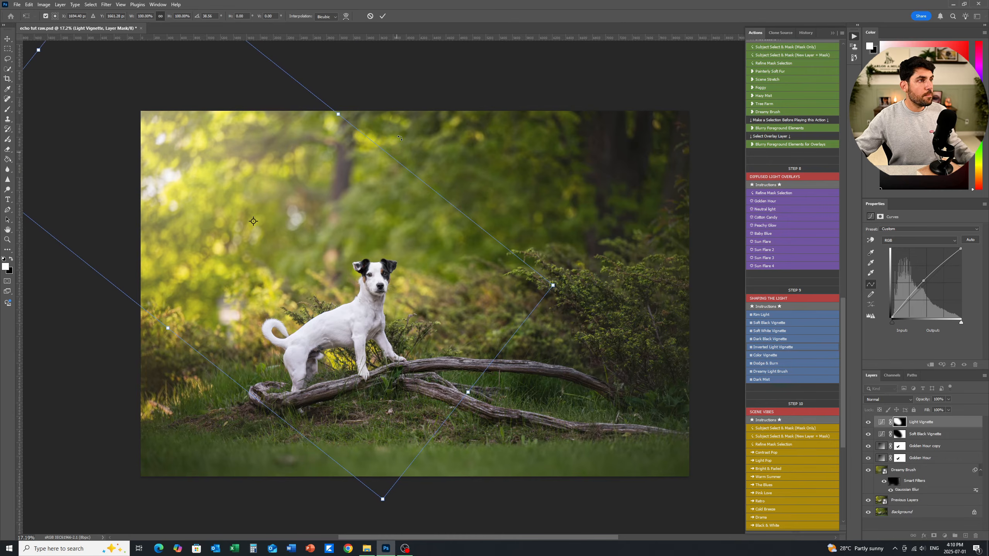
drag(168, 330, 158, 341)
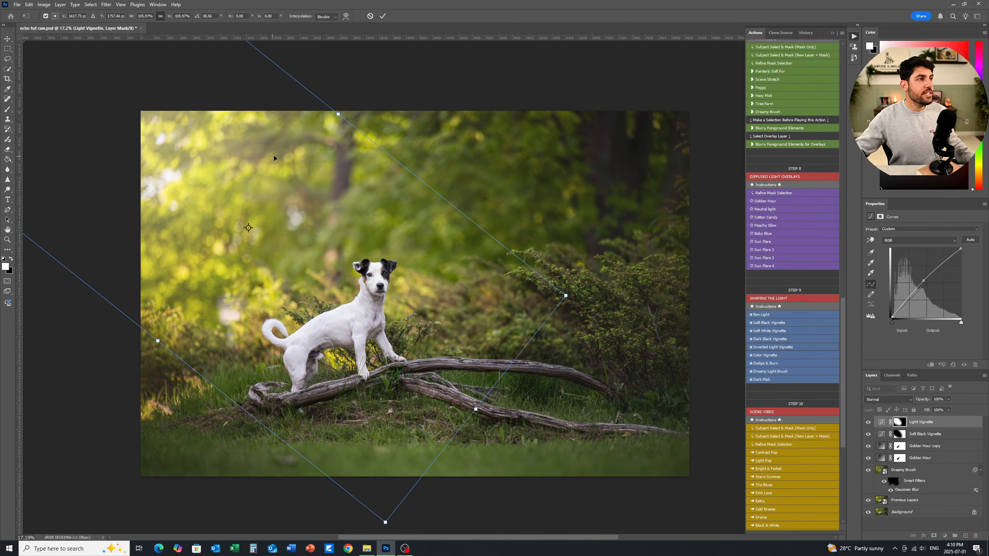
drag(336, 117, 329, 135)
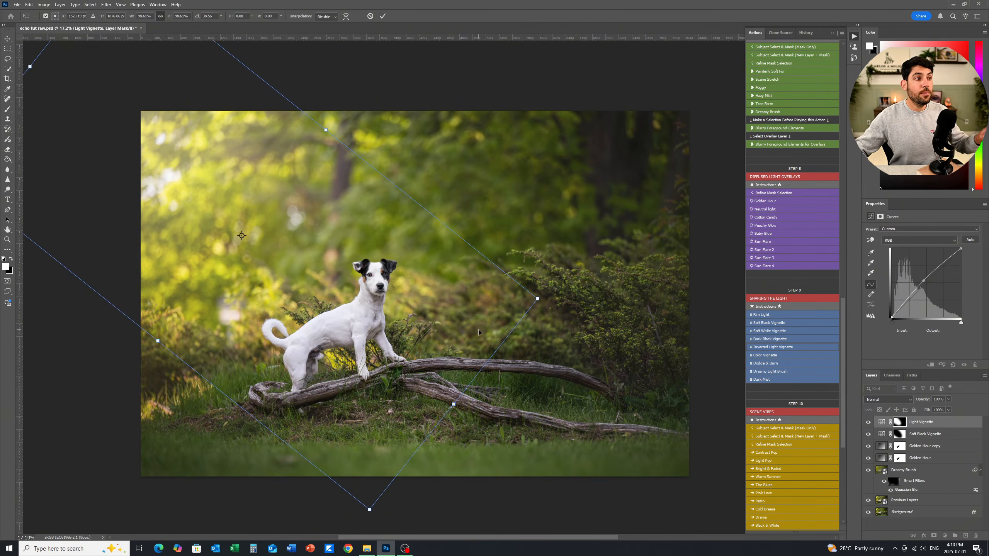
drag(469, 330, 477, 341)
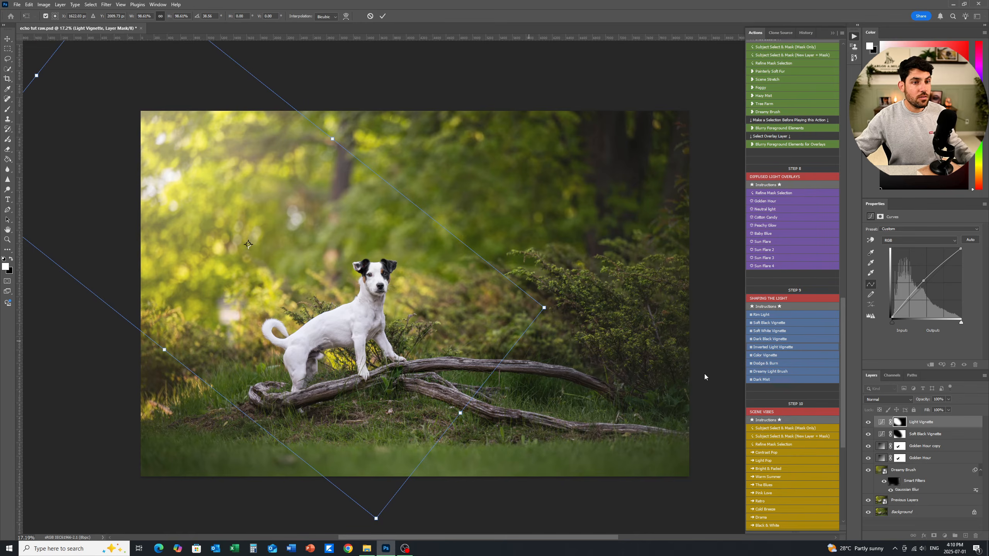
key(Return)
- Set the Light Vignette layer's opacity to 63%, comparing the photo without and with it
click(867, 423)
click(867, 424)
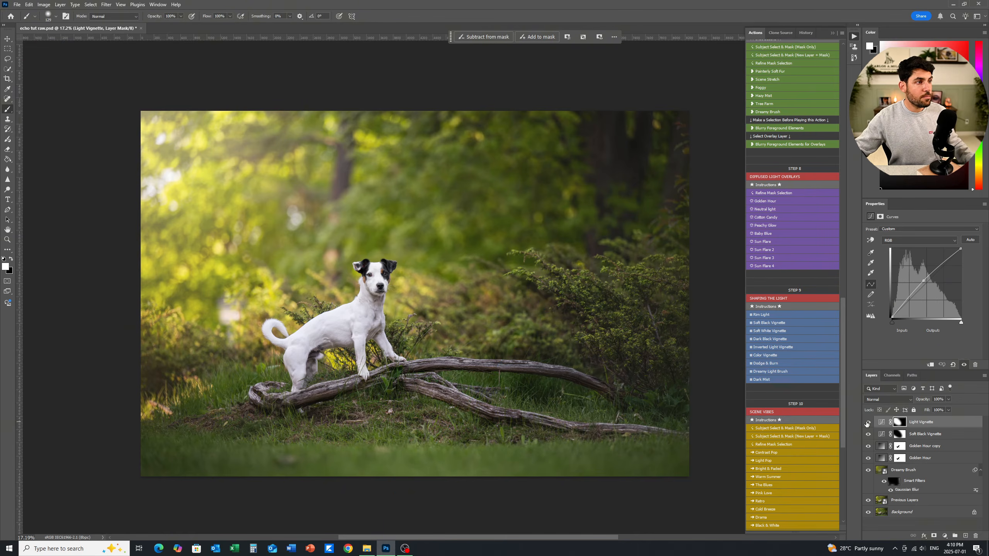
click(867, 423)
click(868, 423)
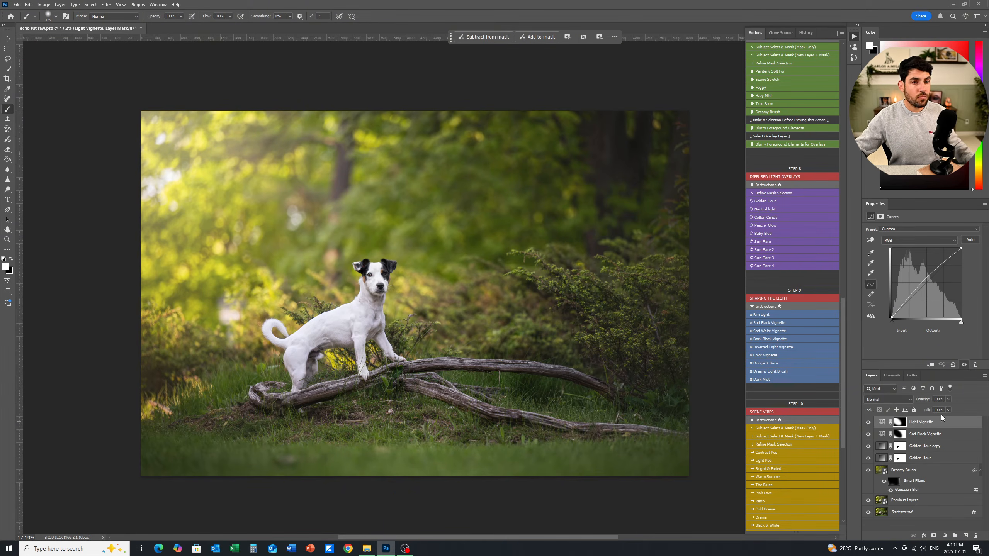
click(949, 402)
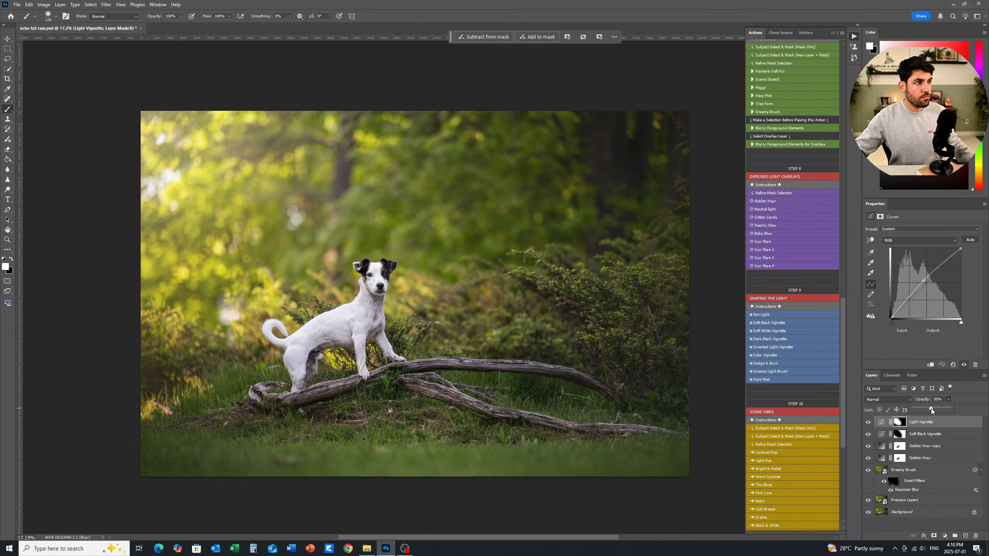
click(869, 423)
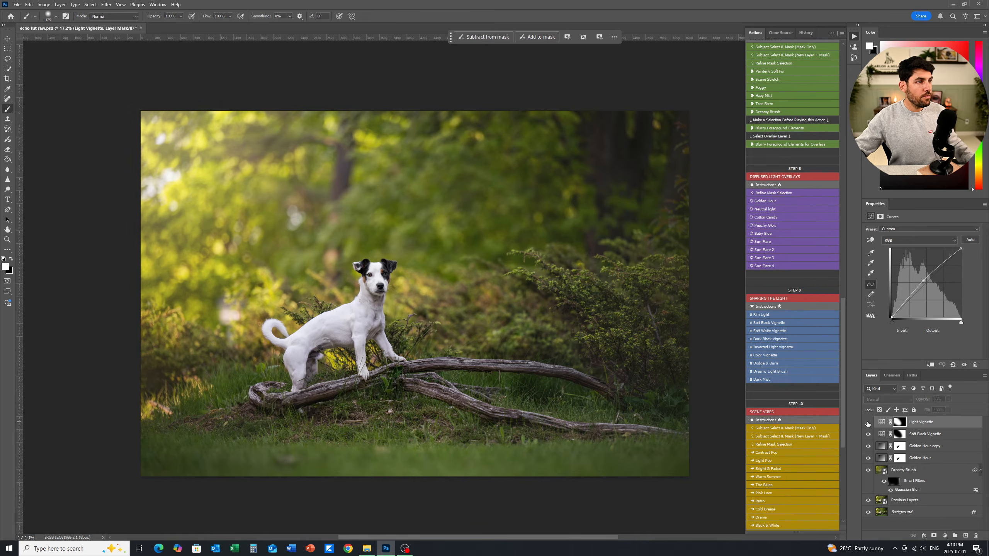
click(868, 423)
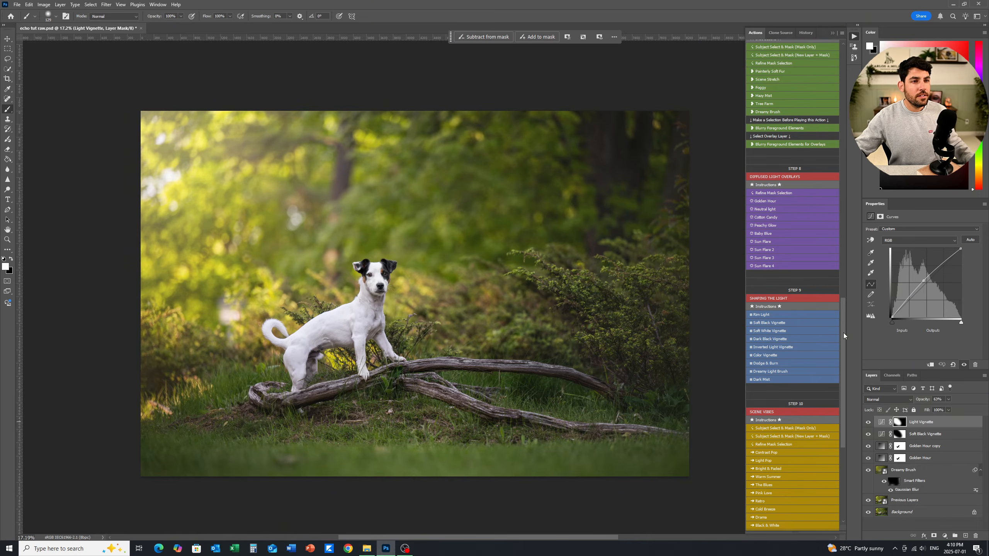
- Run the Dodge & Burn action, continue past its message and set the brush opacity to 11%
drag(841, 331, 842, 338)
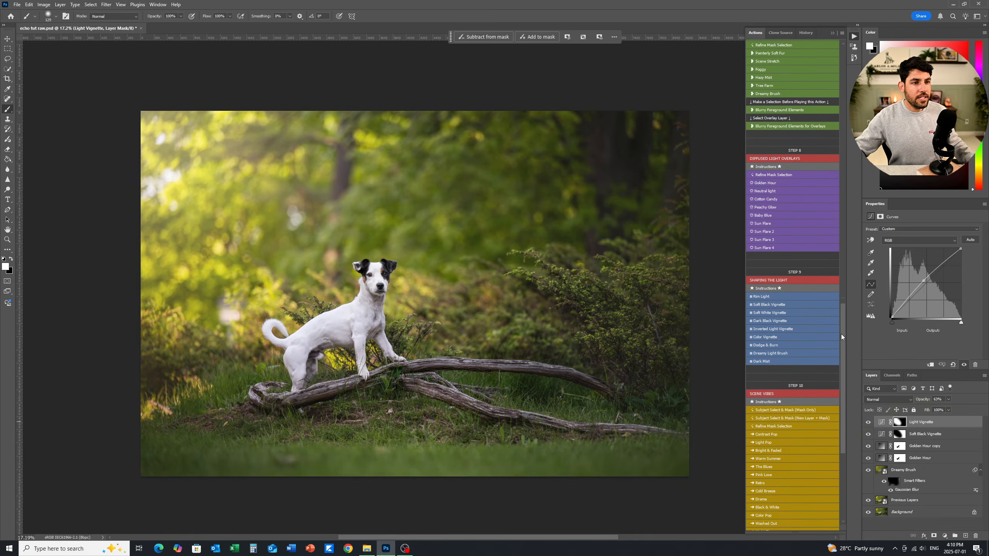
click(769, 346)
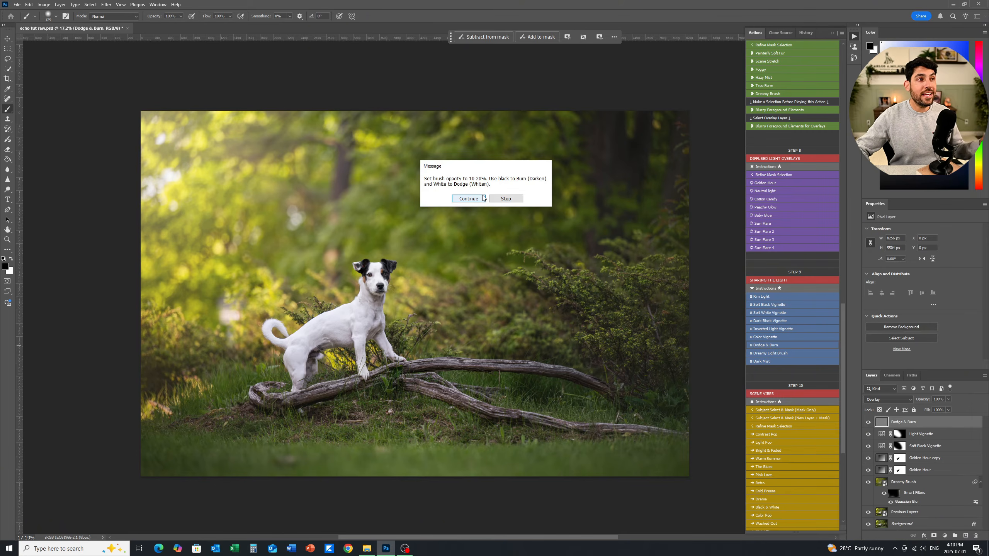
click(482, 198)
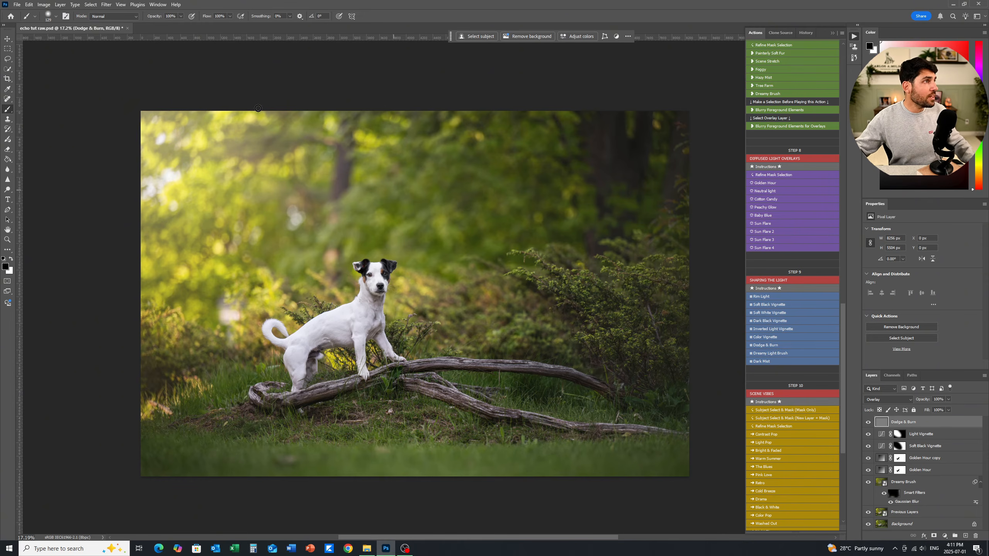
click(181, 18)
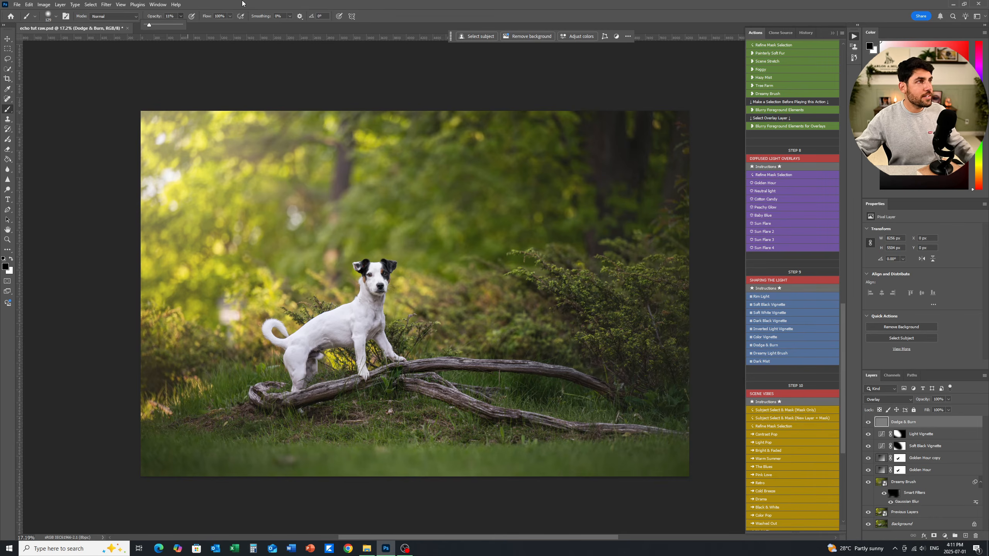
click(276, 5)
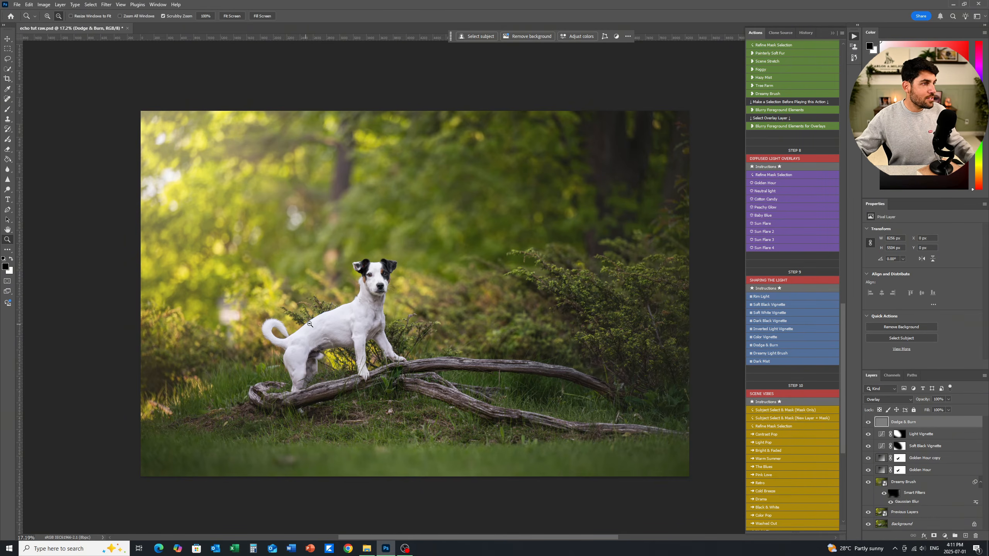
- Burn the shadows on the dog's hind legs, belly and body with black on the Dodge & Burn layer
mouse_move(303, 326)
mouse_down()
mouse_move(456, 357)
mouse_move(451, 265)
mouse_up()
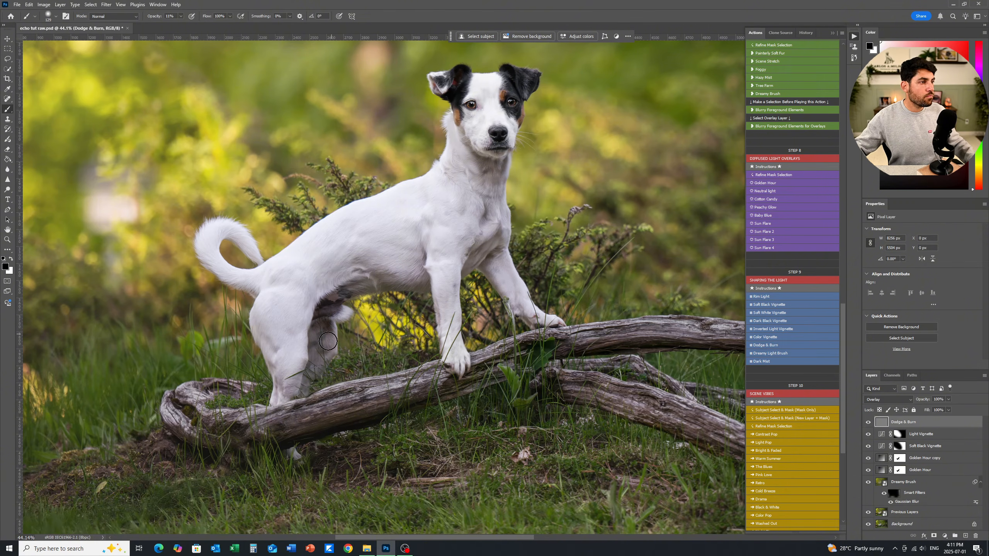
drag(282, 385, 278, 387)
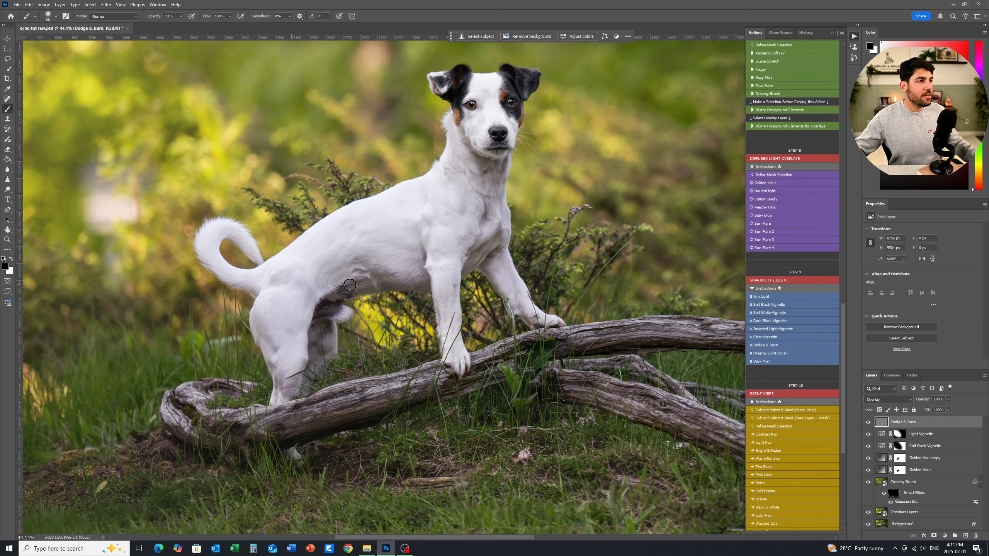
drag(343, 276, 347, 276)
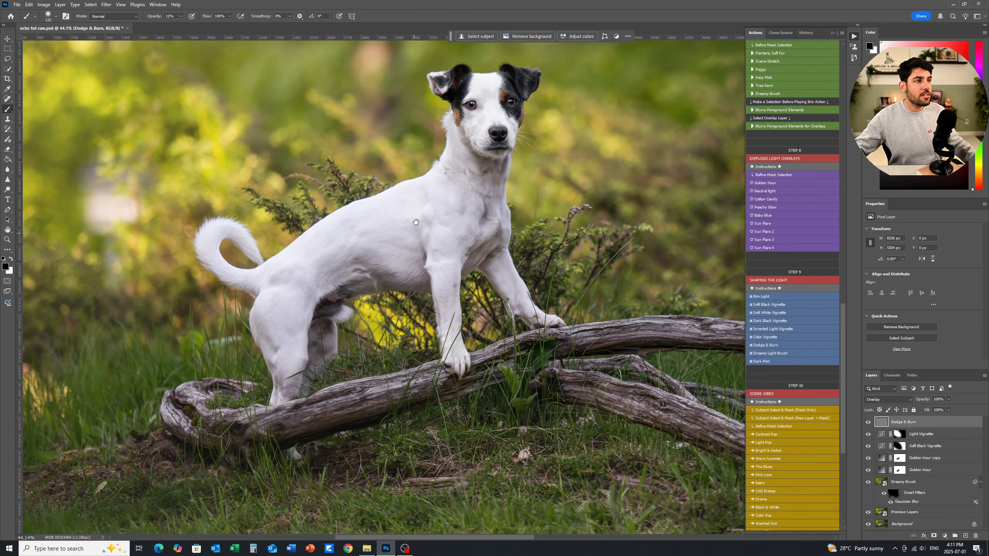
drag(416, 222, 401, 241)
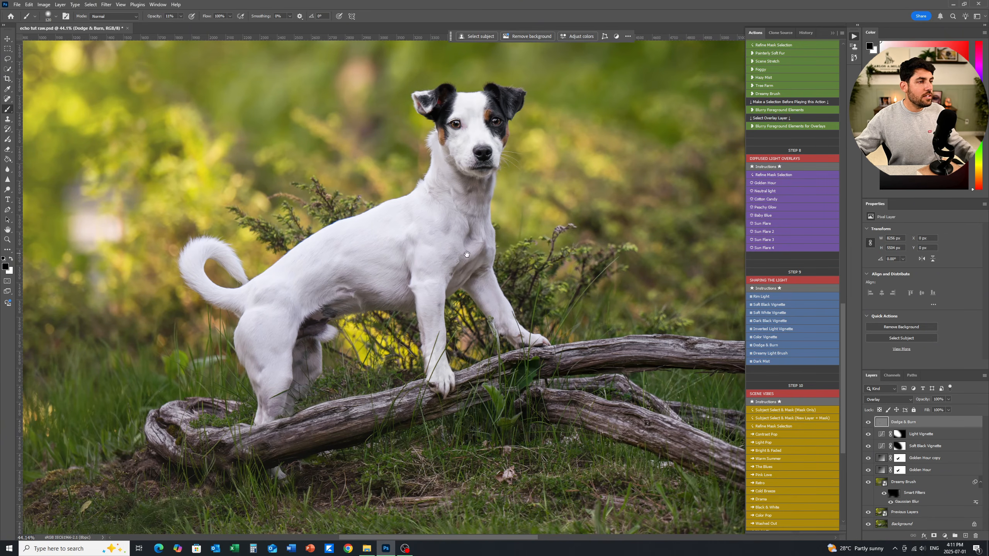
drag(468, 255, 404, 305)
mouse_move(372, 265)
mouse_down()
mouse_move(356, 260)
mouse_move(408, 258)
mouse_up()
mouse_move(393, 305)
mouse_down()
mouse_move(406, 323)
mouse_move(390, 350)
mouse_up()
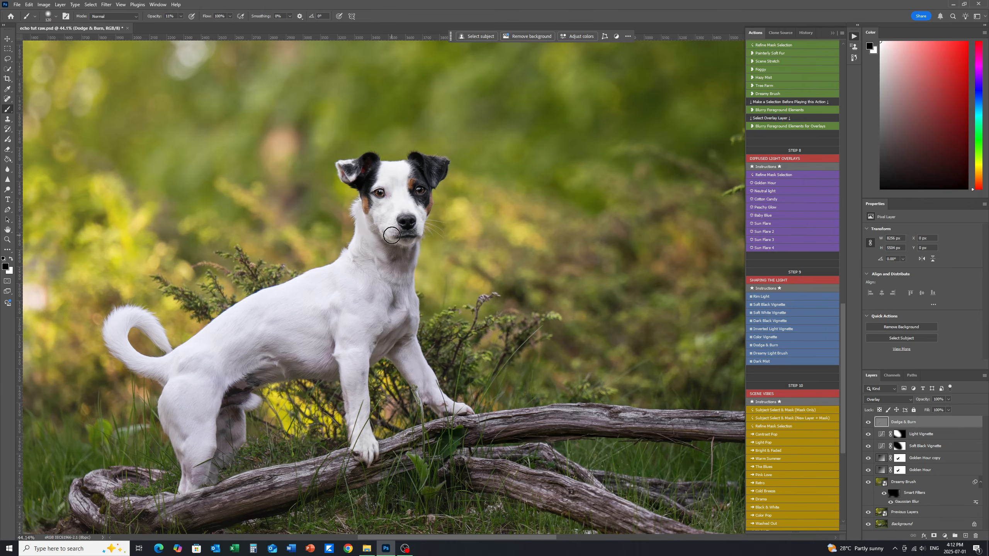
- Darken the shadow areas around the dog's muzzle, neck and cheek with the black brush
drag(393, 235, 395, 262)
drag(147, 347, 231, 285)
drag(441, 308, 393, 333)
drag(451, 179, 479, 200)
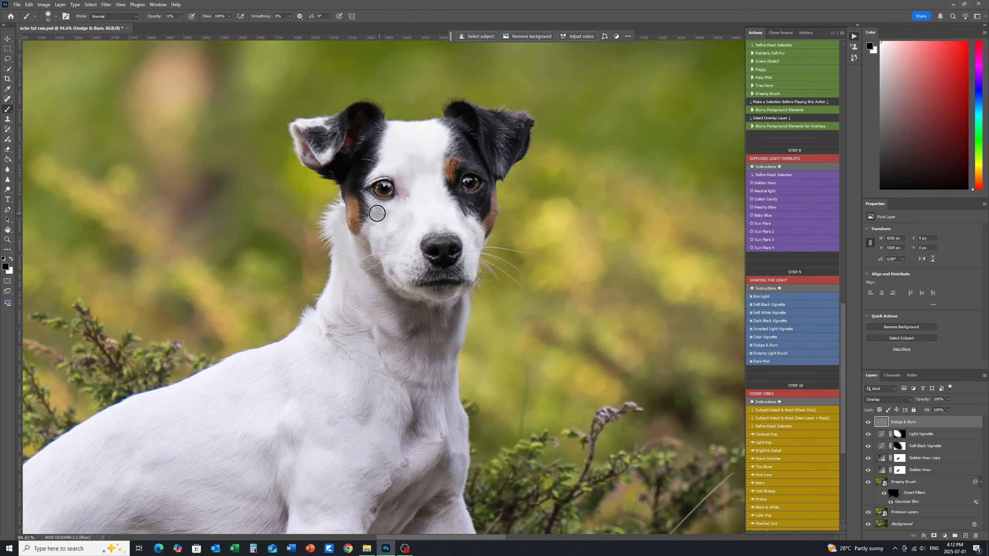
drag(376, 214, 358, 217)
- Switch the brush to white and dodge the highlights on the dog's face and neck
key(x)
mouse_move(442, 250)
mouse_down()
mouse_move(433, 208)
mouse_move(431, 227)
mouse_up()
drag(487, 141, 491, 141)
mouse_move(394, 395)
mouse_down()
mouse_move(412, 234)
mouse_move(462, 249)
mouse_up()
drag(407, 158, 444, 203)
drag(459, 335, 441, 278)
drag(448, 281, 456, 281)
mouse_move(226, 290)
mouse_down()
mouse_move(417, 349)
mouse_move(555, 150)
mouse_up()
- Switch the brush back to black and burn the shadows along the dog's neck, chest and shoulder
key(x)
drag(326, 293, 262, 295)
drag(377, 365, 296, 425)
mouse_move(296, 425)
mouse_down()
mouse_move(311, 318)
mouse_move(295, 424)
mouse_up()
drag(585, 206, 502, 329)
drag(573, 307, 565, 307)
drag(495, 279, 505, 400)
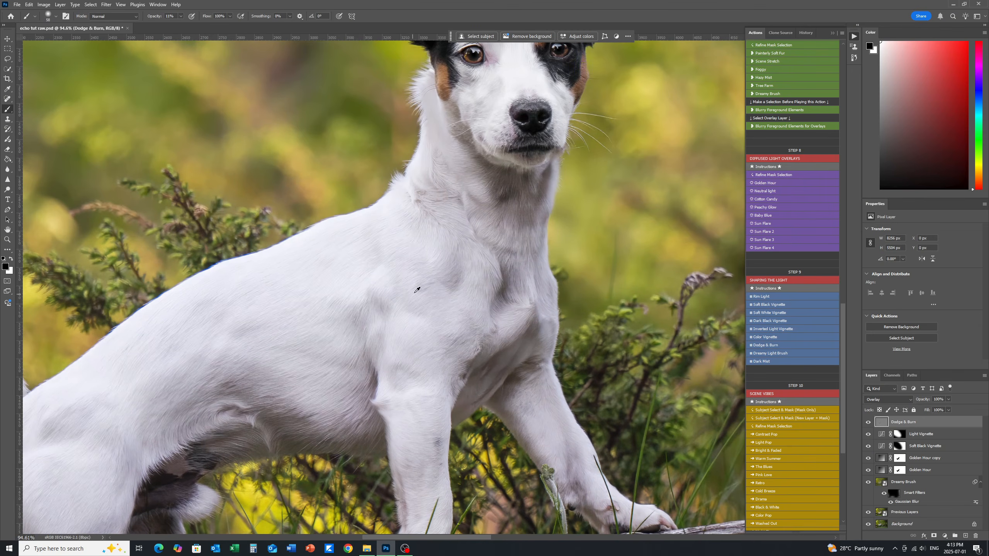
- Compare the whole photo without and with the Dodge & Burn layer and reduce the layer's opacity to 70%
drag(356, 319, 486, 306)
drag(444, 373, 282, 396)
drag(426, 338, 389, 338)
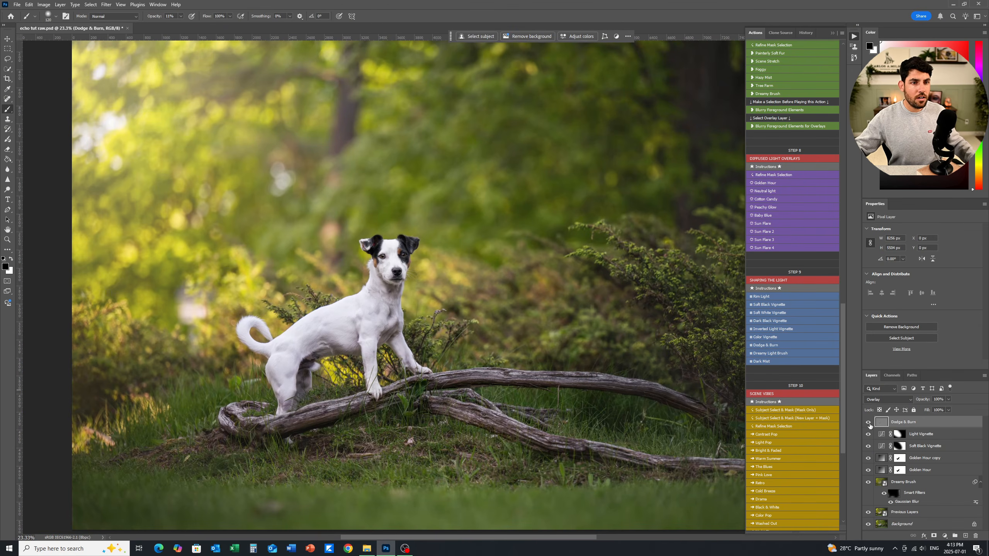
click(869, 423)
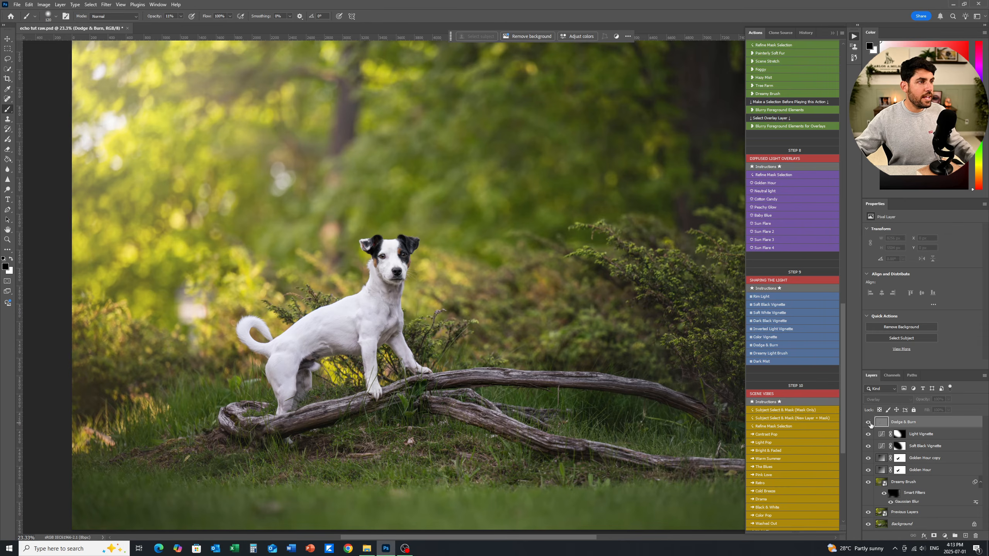
click(869, 422)
click(869, 423)
click(869, 423)
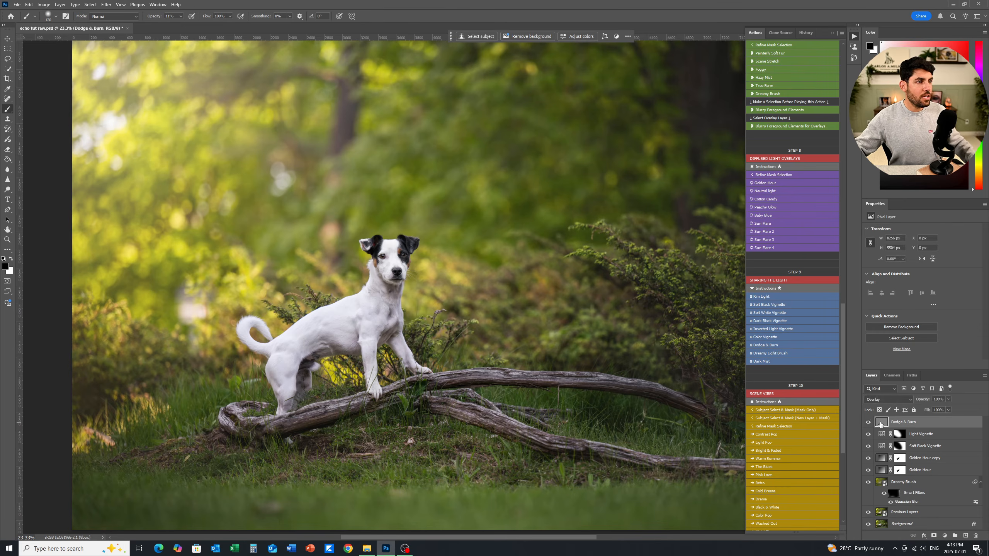
click(949, 400)
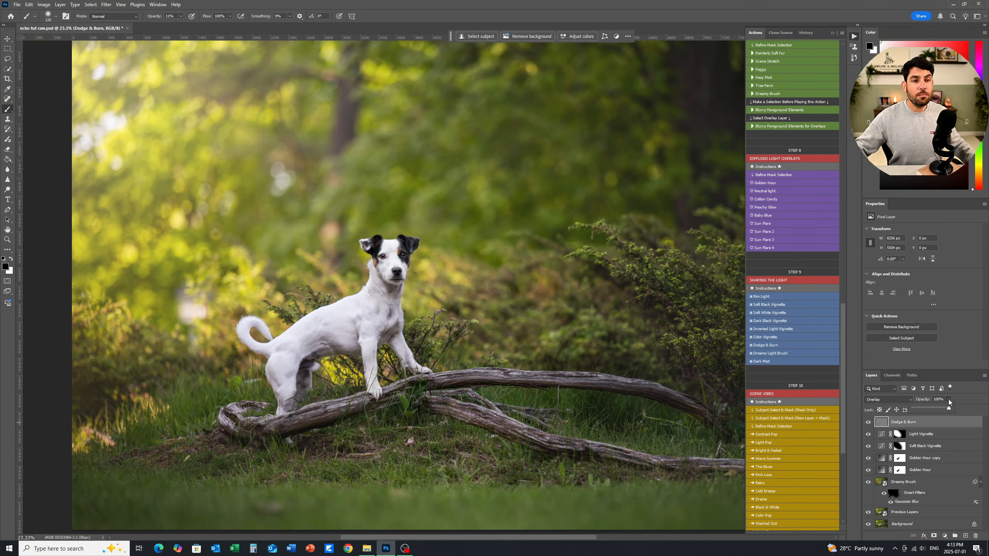
drag(948, 405, 939, 412)
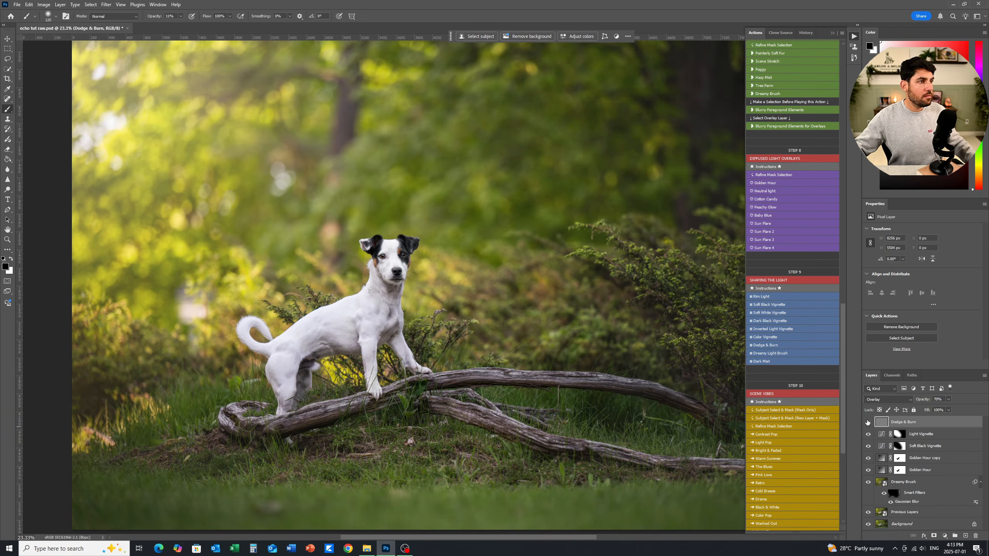
- Run the Contrast Pop action and set its layer's opacity to 36%, comparing the photo without and with it
key(z)
drag(571, 270, 549, 269)
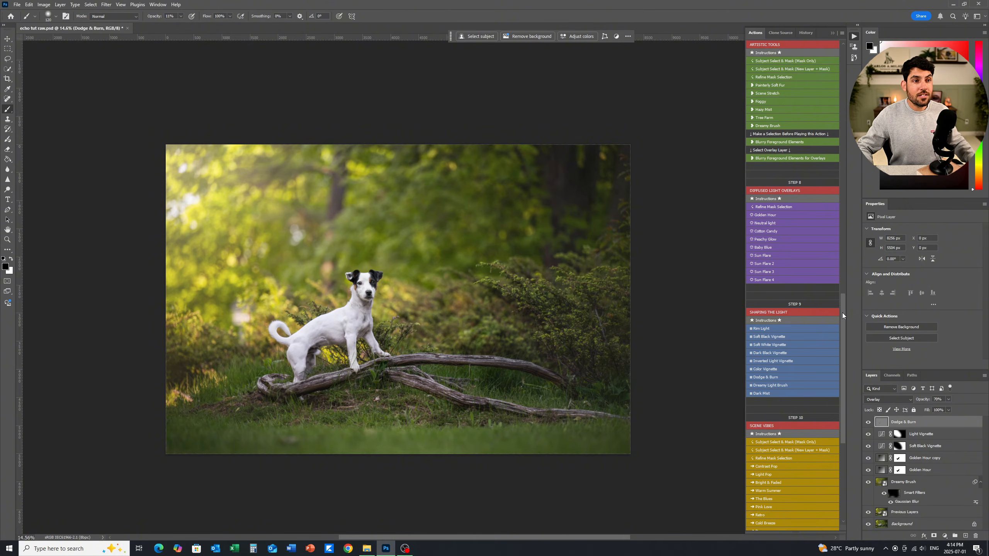
drag(842, 315, 844, 353)
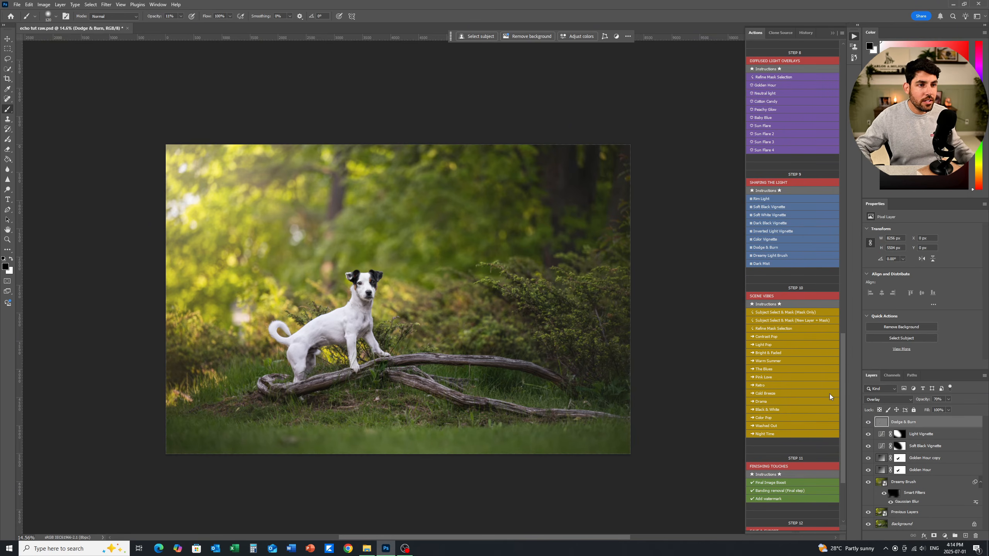
click(766, 337)
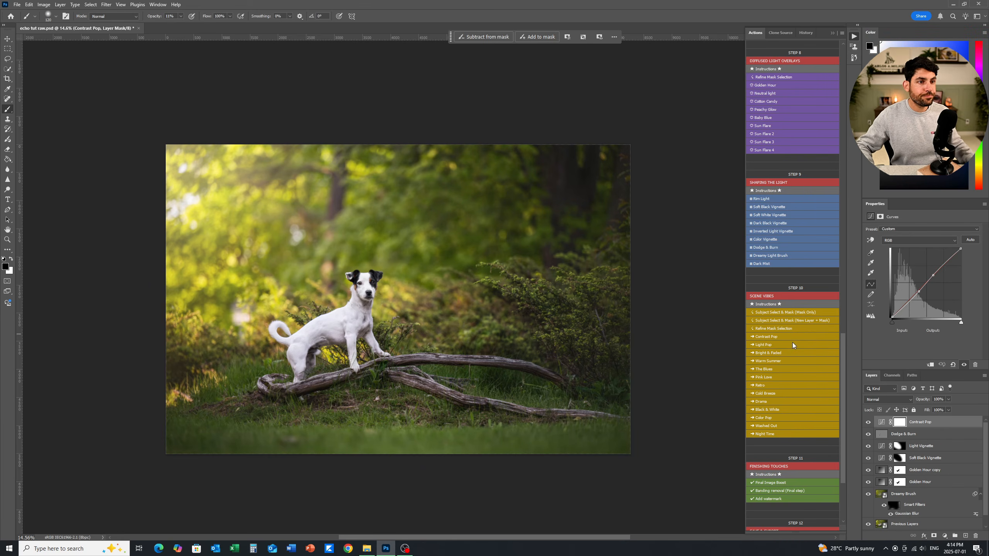
click(948, 400)
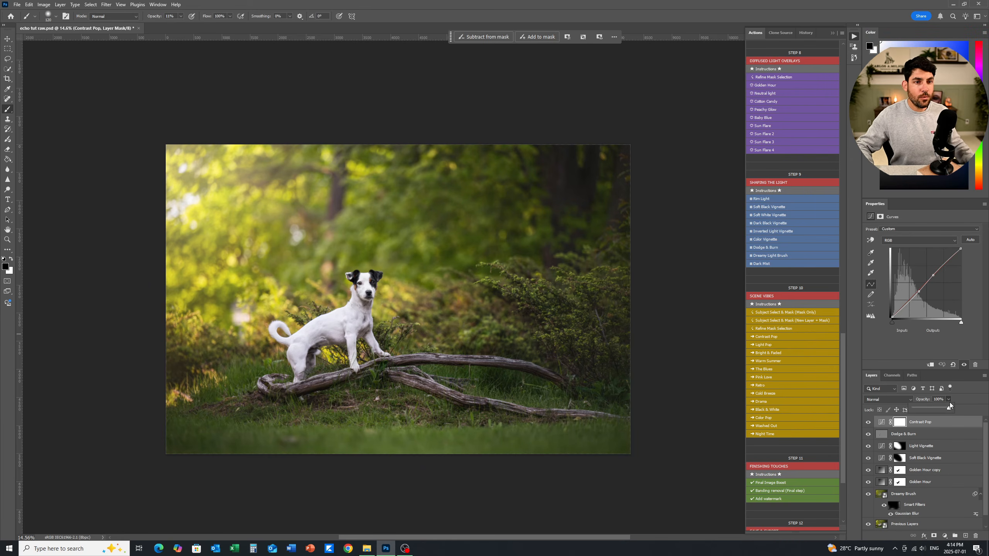
drag(951, 409, 925, 410)
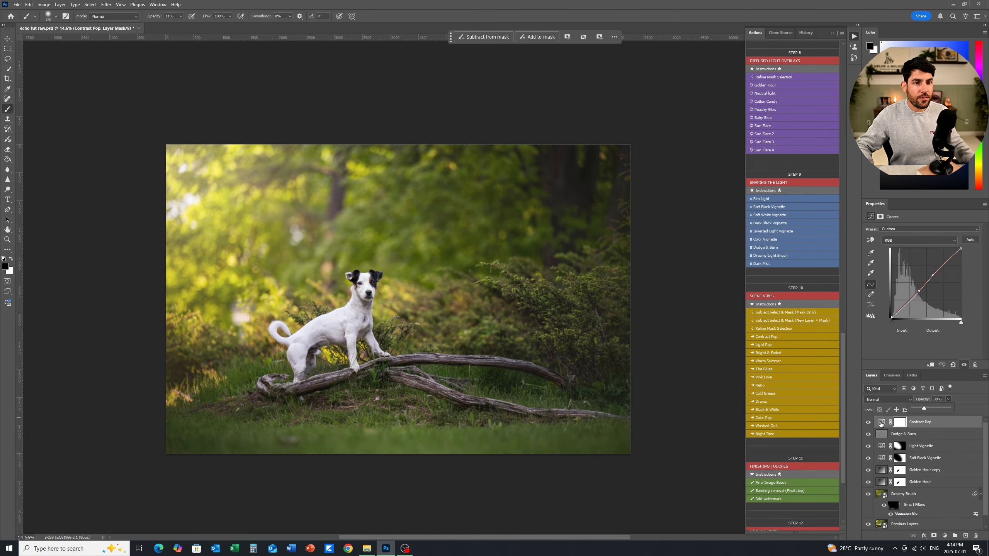
click(869, 423)
click(869, 423)
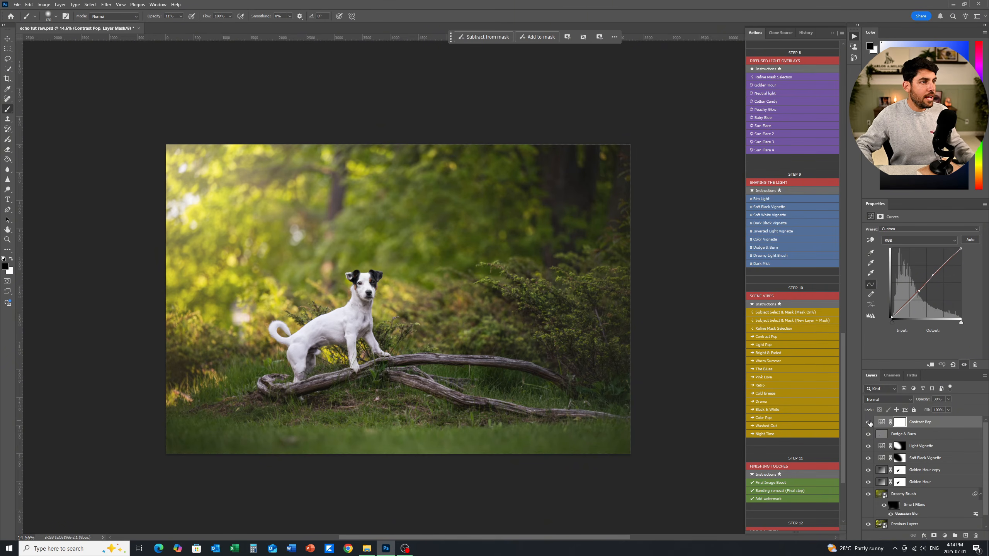
click(948, 400)
drag(947, 408, 951, 410)
click(876, 424)
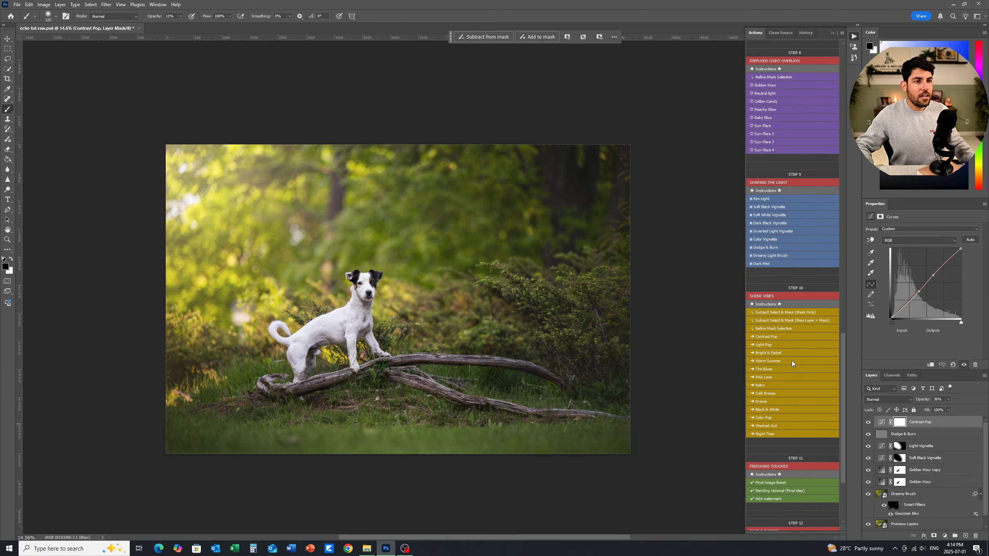
- Run the Light Pop action and lower its layer's opacity to about 20%
click(764, 345)
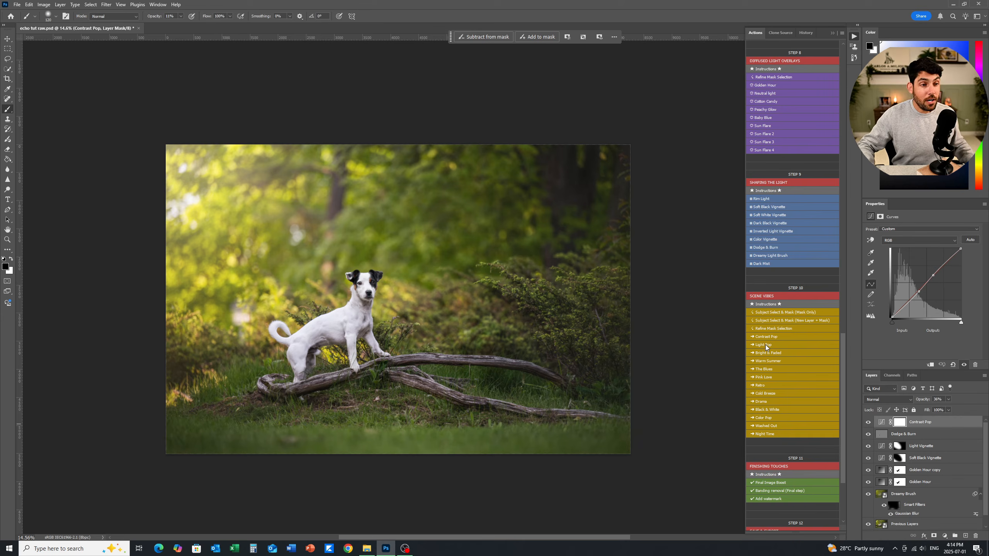
click(949, 400)
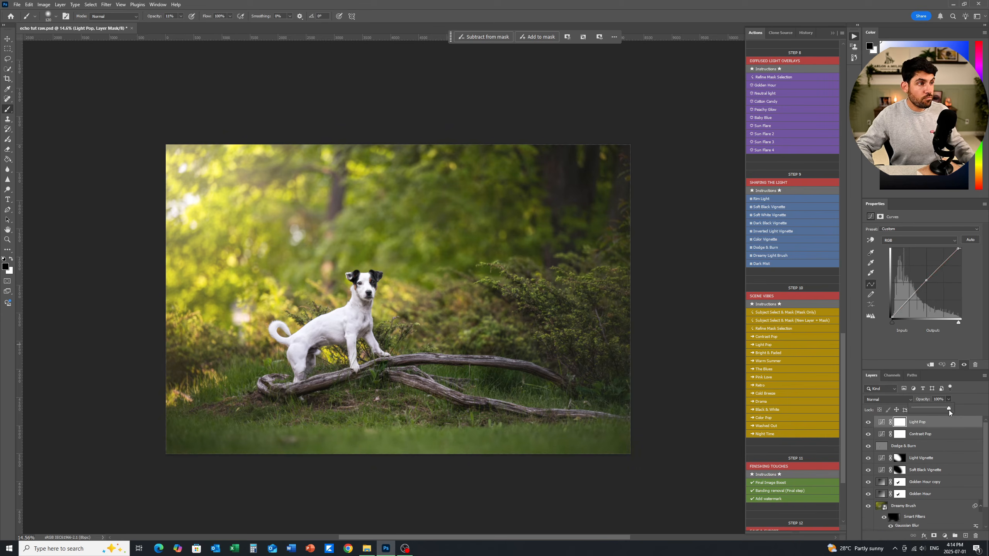
drag(948, 408, 914, 413)
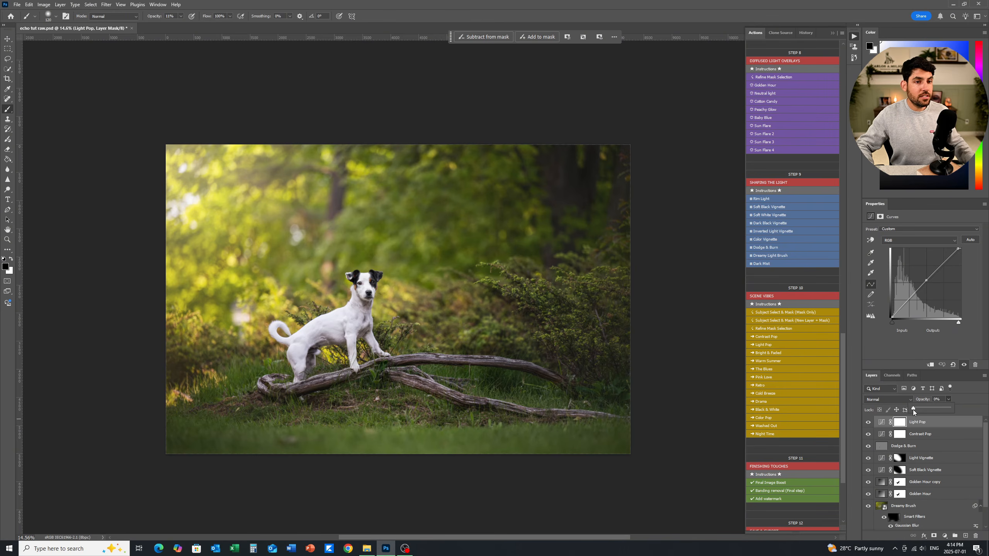
drag(914, 411, 922, 411)
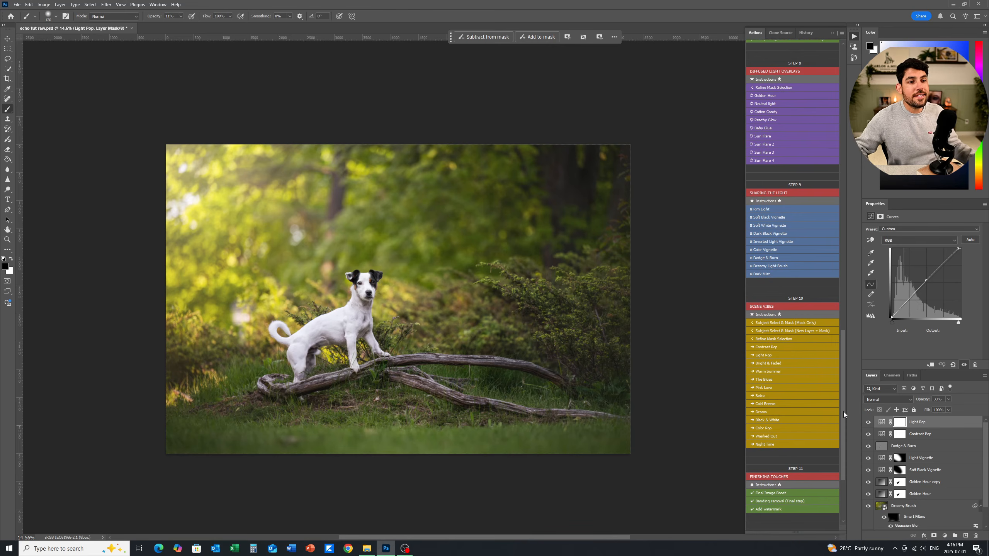
- Run the Final Image Boost action, set its layer's opacity to 25%, and compare the photo without and with it
drag(843, 413, 841, 441)
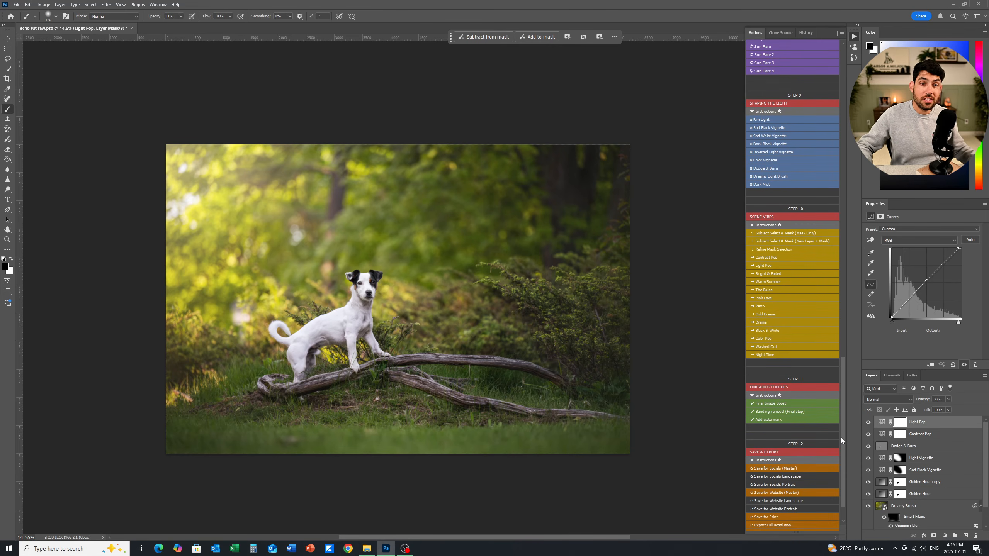
scroll(816, 444, down, 2)
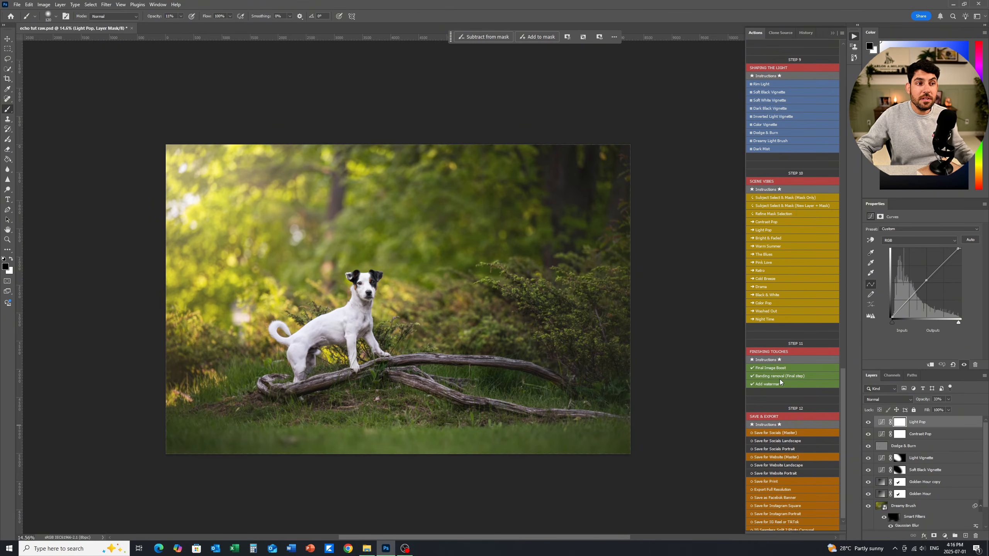
click(776, 370)
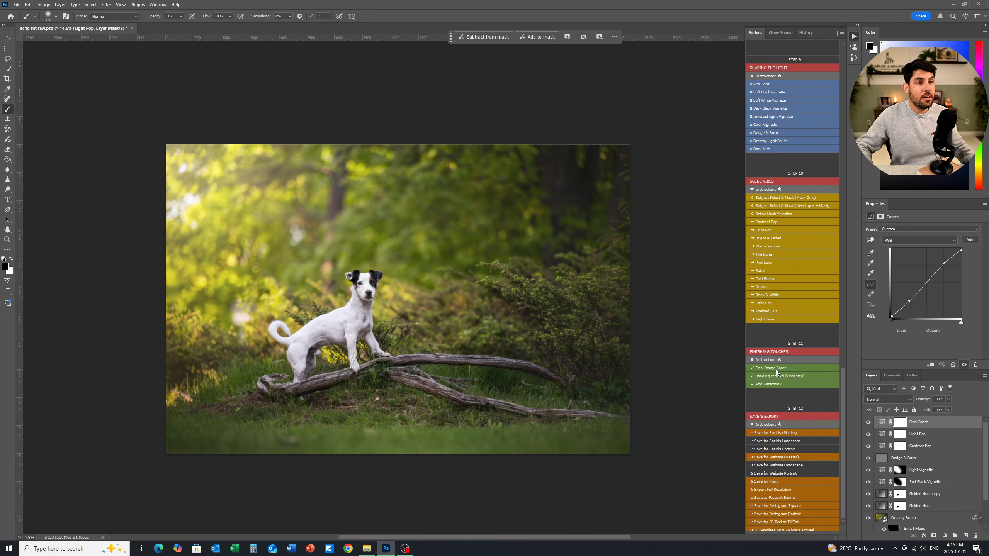
click(948, 400)
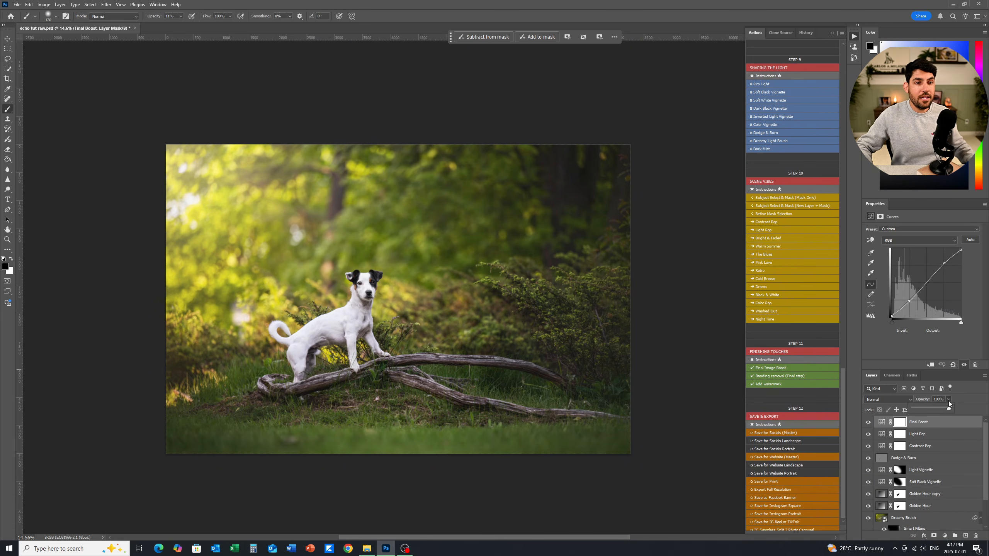
drag(950, 408, 924, 412)
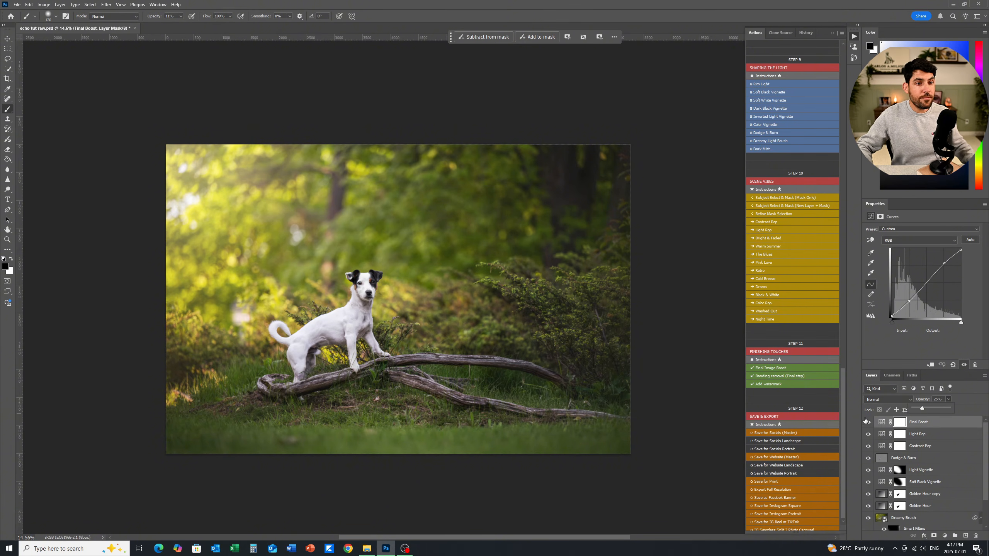
click(868, 423)
click(868, 423)
click(868, 423)
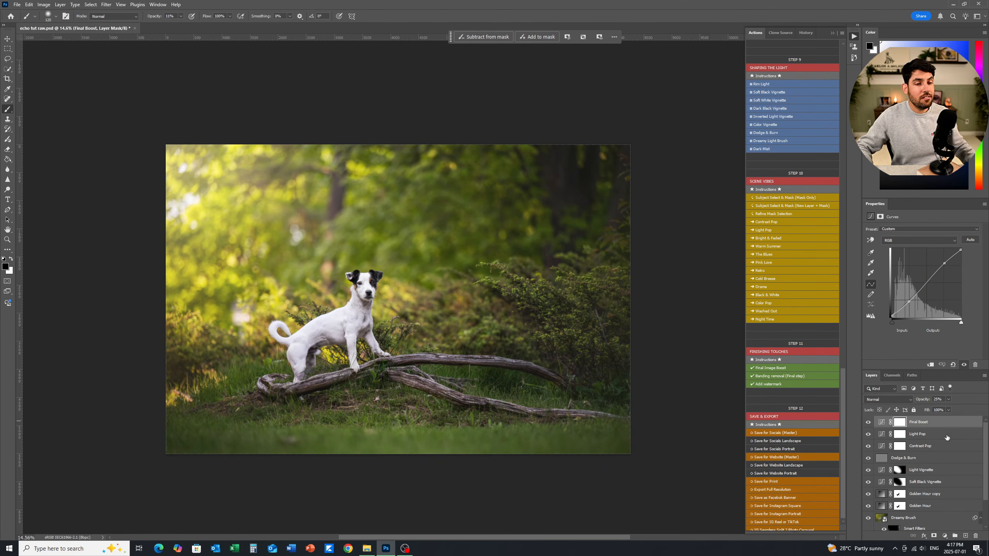
- Add a Color Balance adjustment layer with midtones at red +3, green -2 and blue -2, comparing the photo without and with it
click(947, 536)
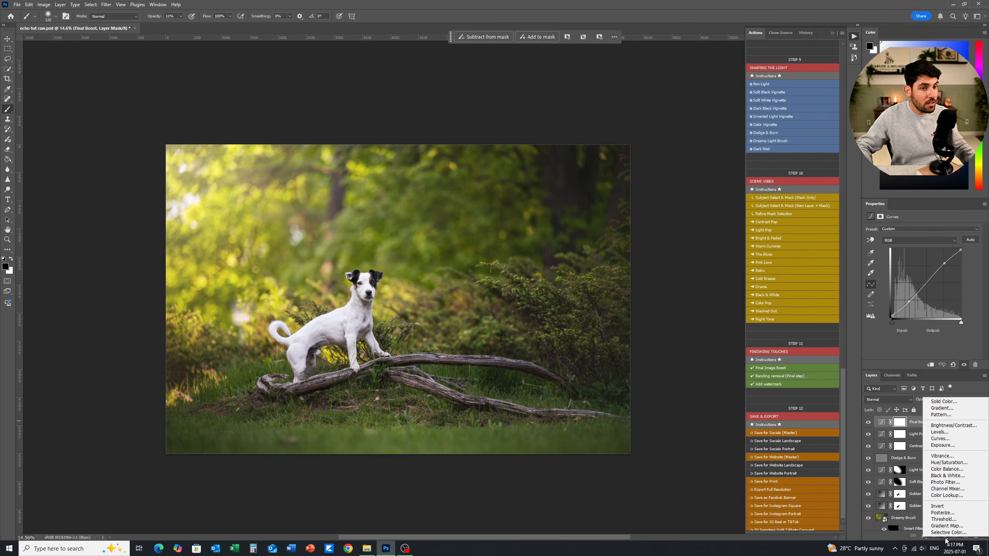
click(954, 470)
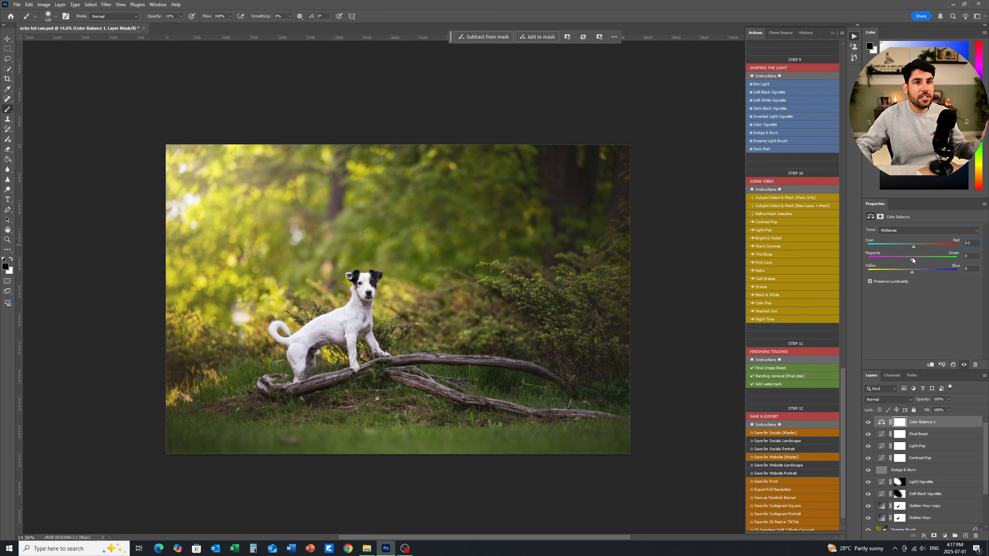
click(868, 423)
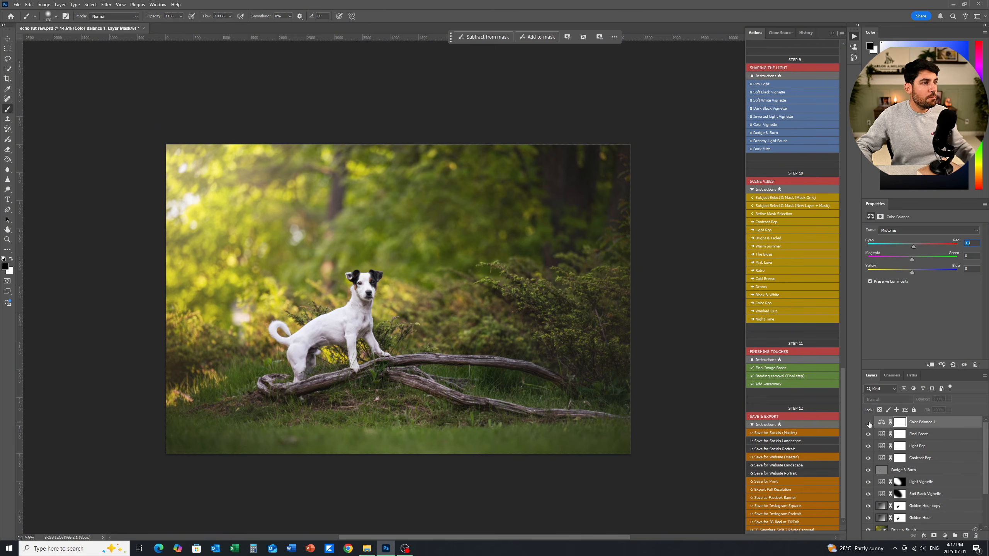
click(869, 423)
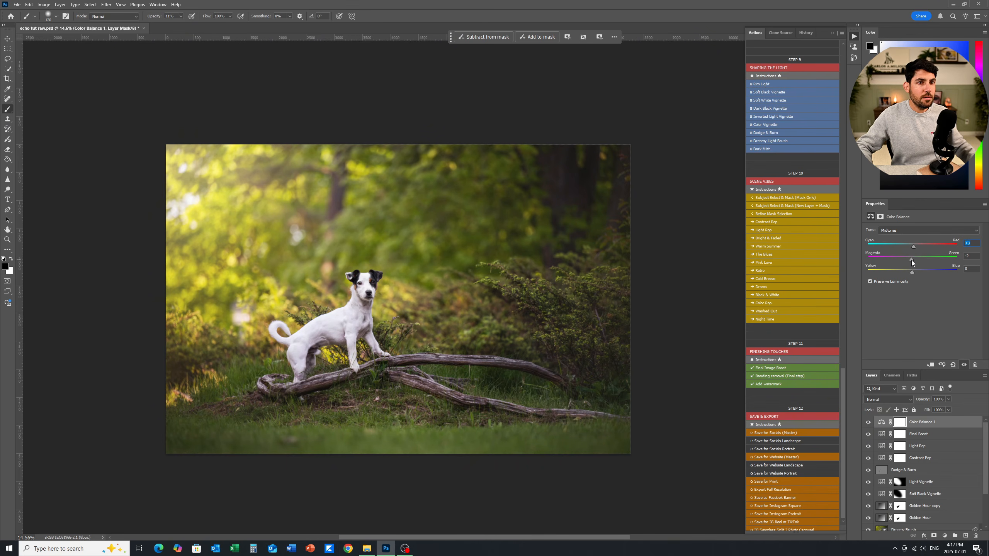
click(868, 422)
click(869, 422)
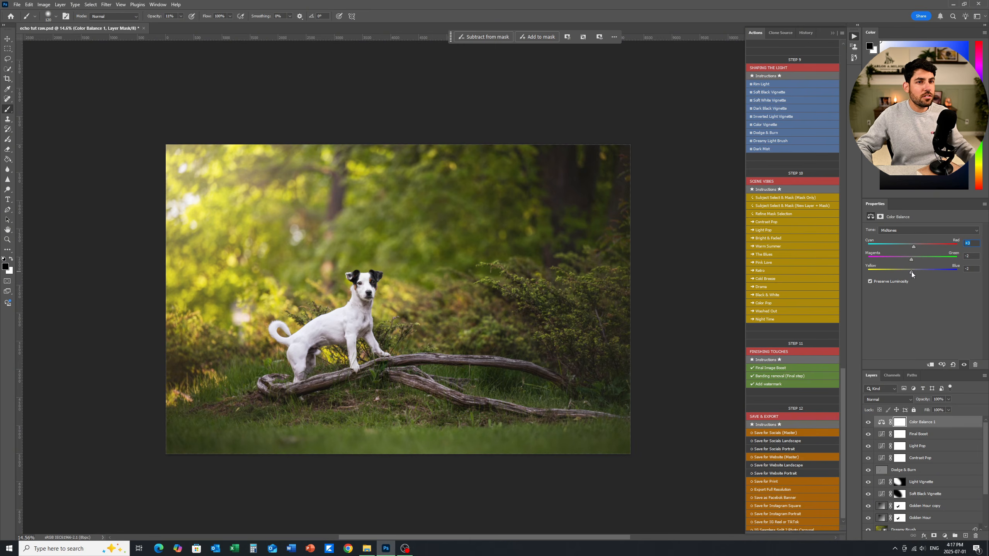
click(868, 422)
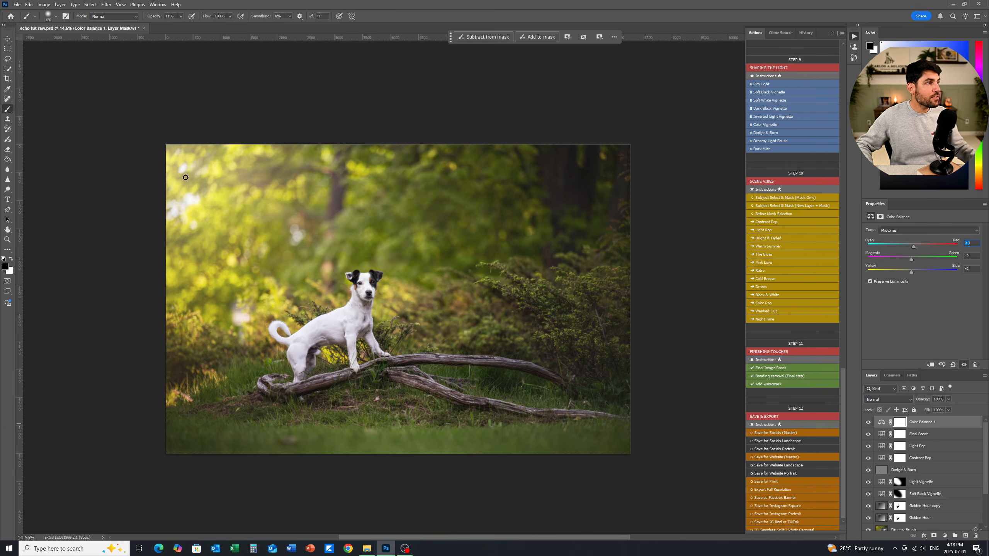
- Run the Banding removal (Final step) action on the finished photo and accept the smart filters notice
click(7, 99)
click(7, 109)
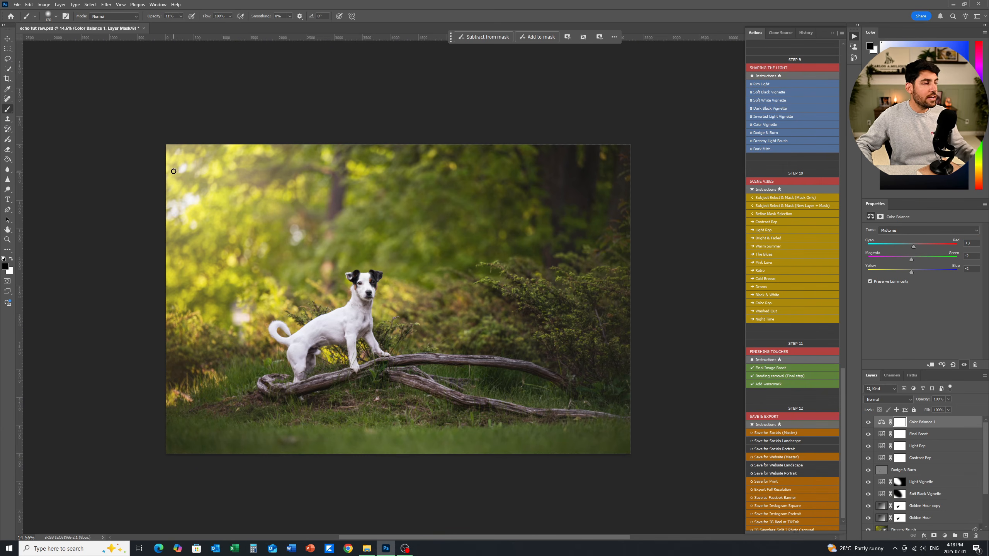
key(z)
mouse_move(221, 205)
mouse_down()
mouse_move(242, 194)
mouse_move(285, 241)
mouse_move(382, 283)
mouse_move(419, 273)
mouse_move(345, 307)
mouse_up()
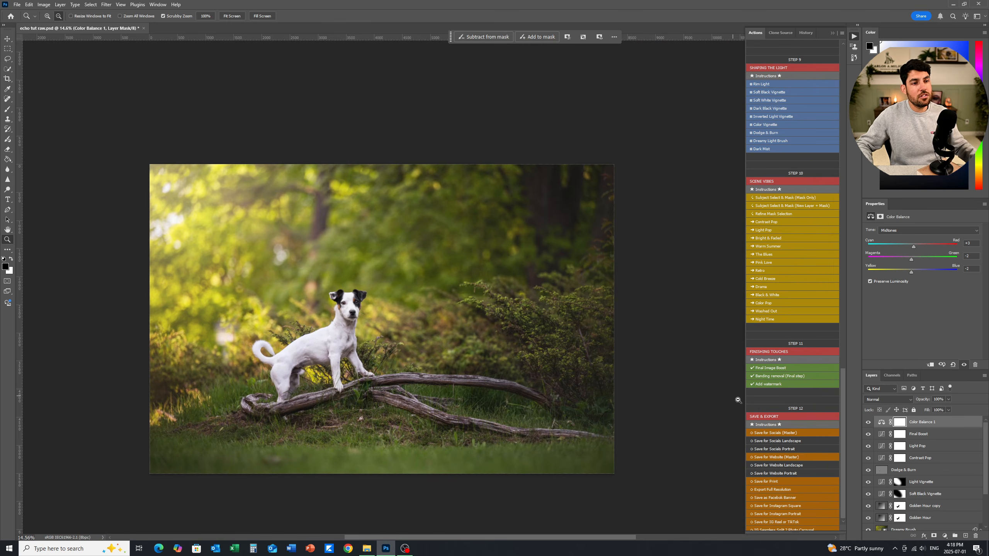
click(794, 377)
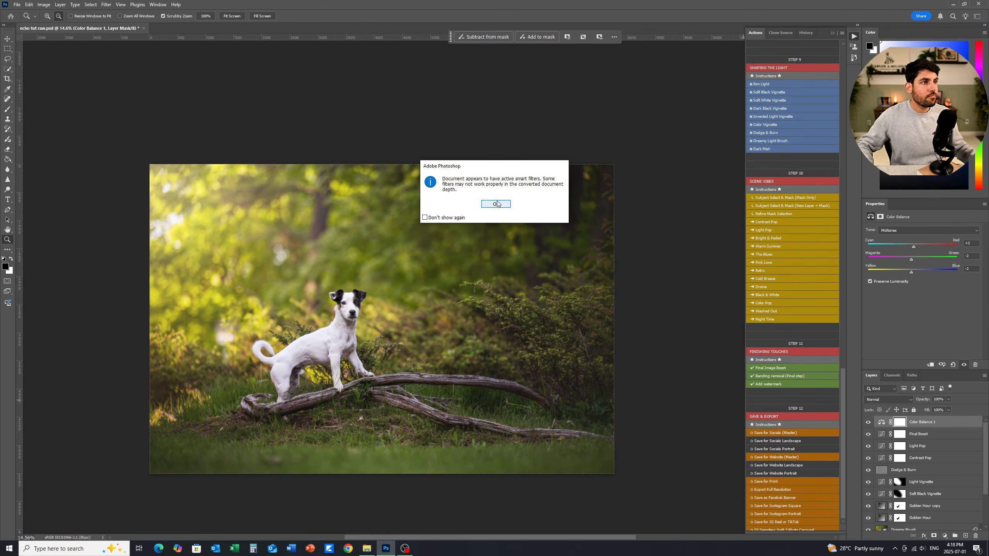
key(Return)
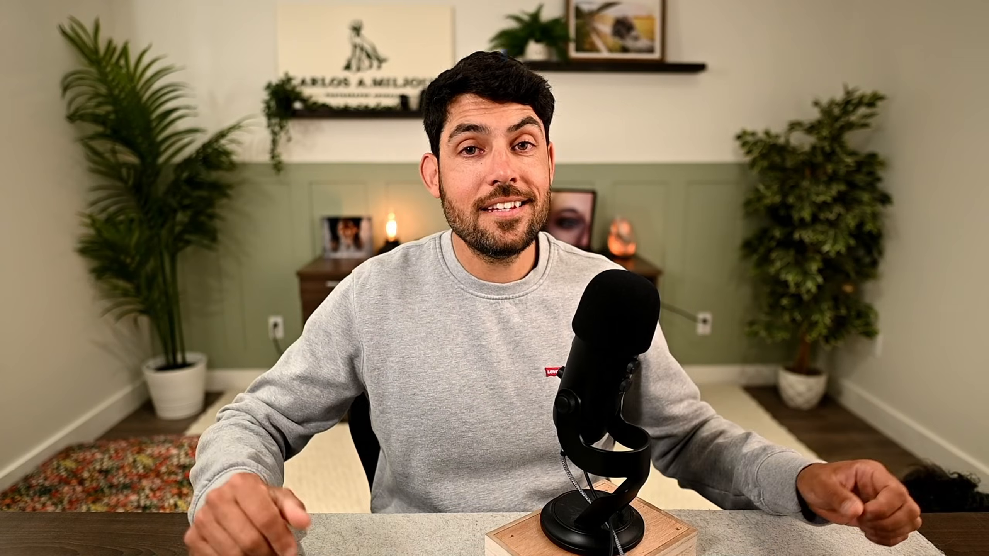